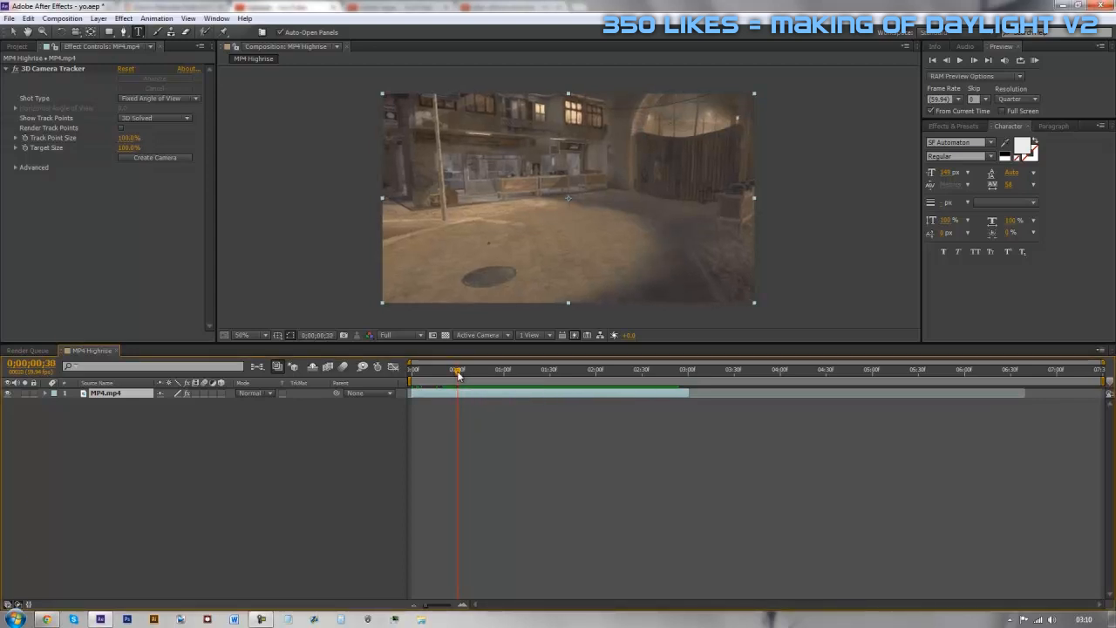
Step: Scrub through the MP4.mp4 footage to examine the camera movement across the three-second clip
mouse_move(458, 372)
mouse_down()
mouse_move(444, 375)
mouse_move(443, 394)
mouse_move(441, 375)
mouse_up()
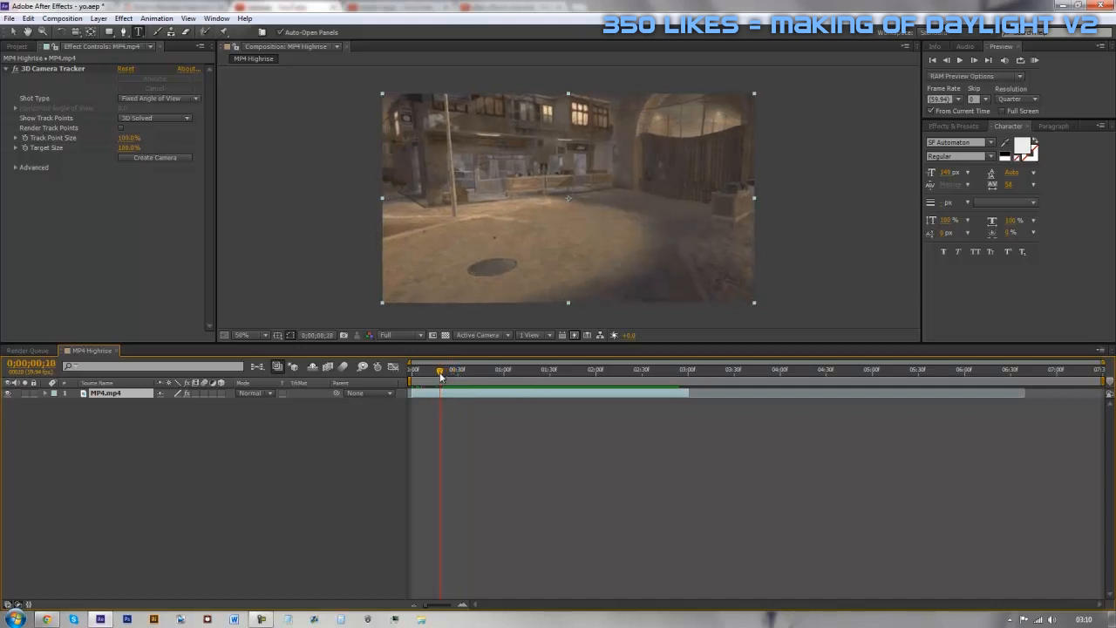
drag(441, 375, 689, 379)
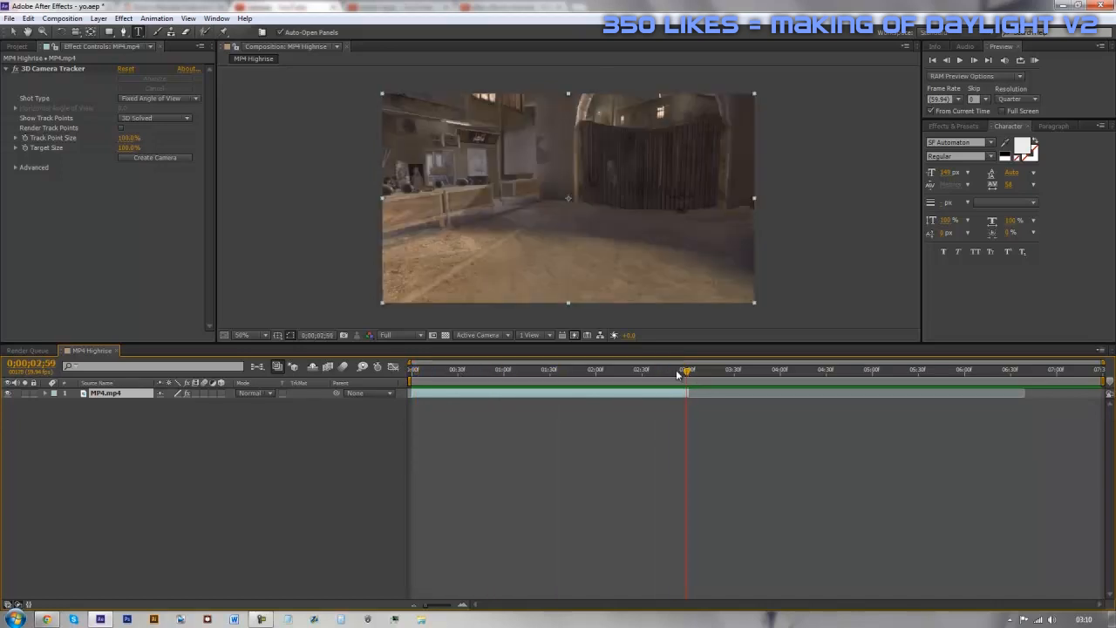
drag(586, 376, 559, 382)
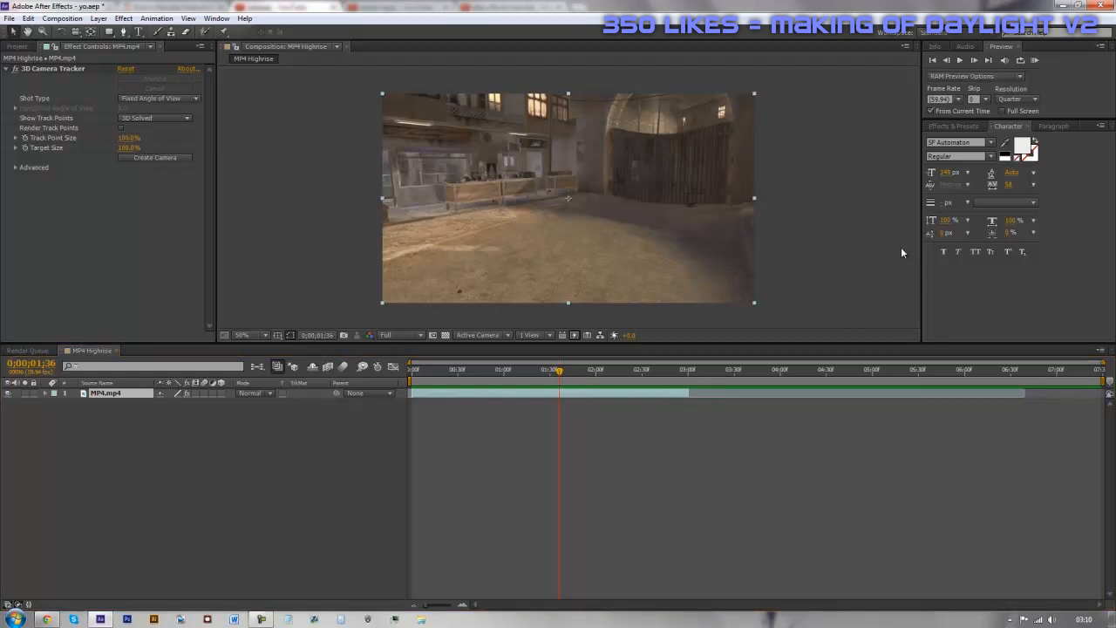
drag(486, 381, 544, 384)
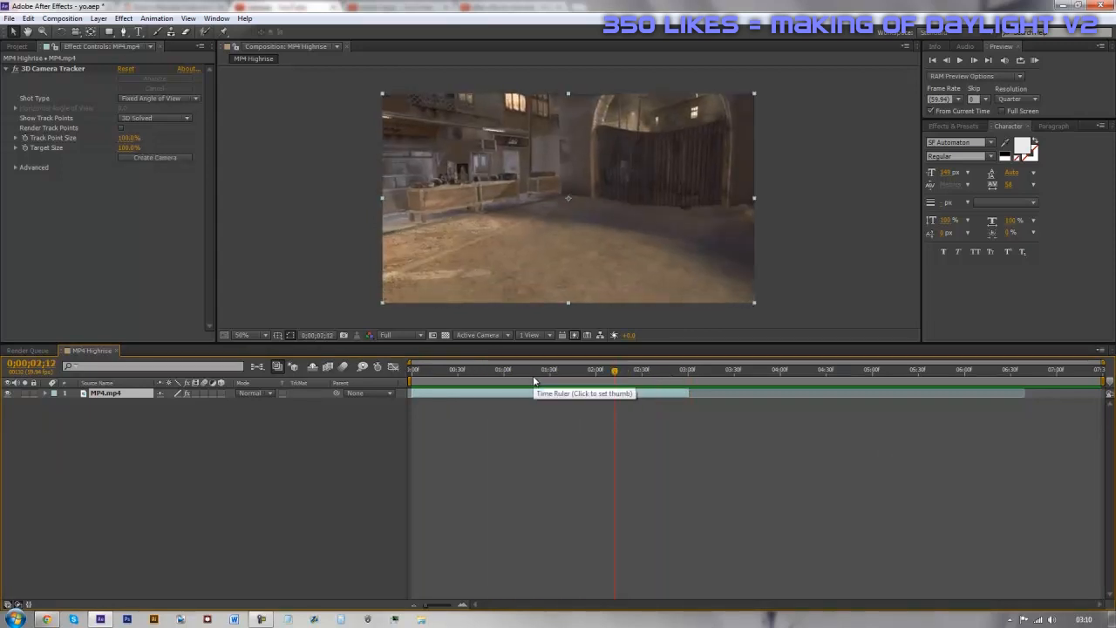
click(503, 384)
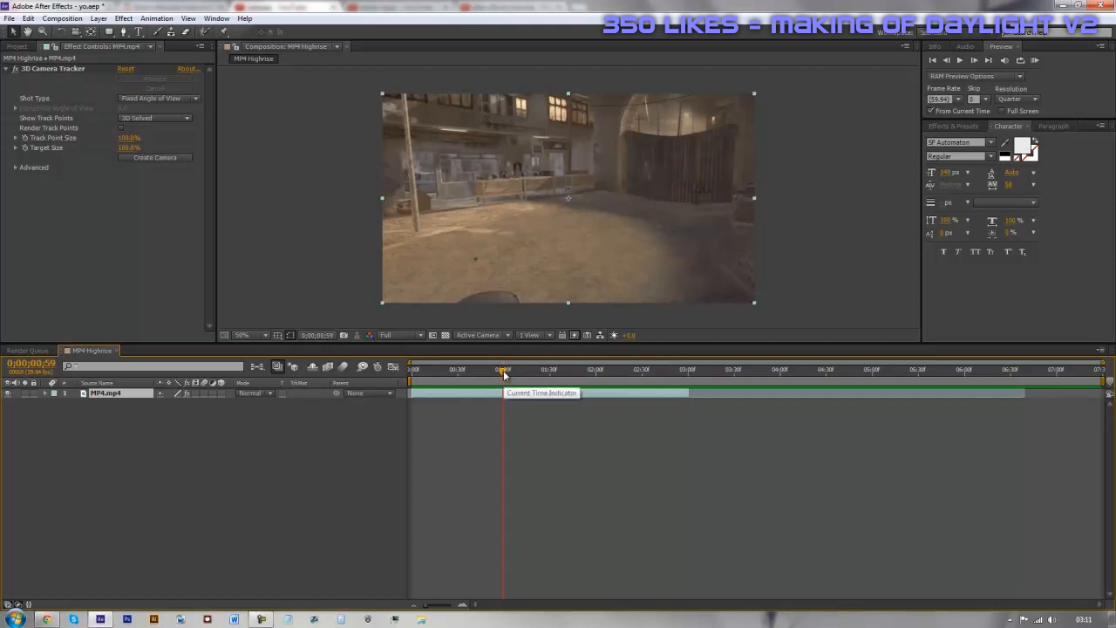
click(504, 375)
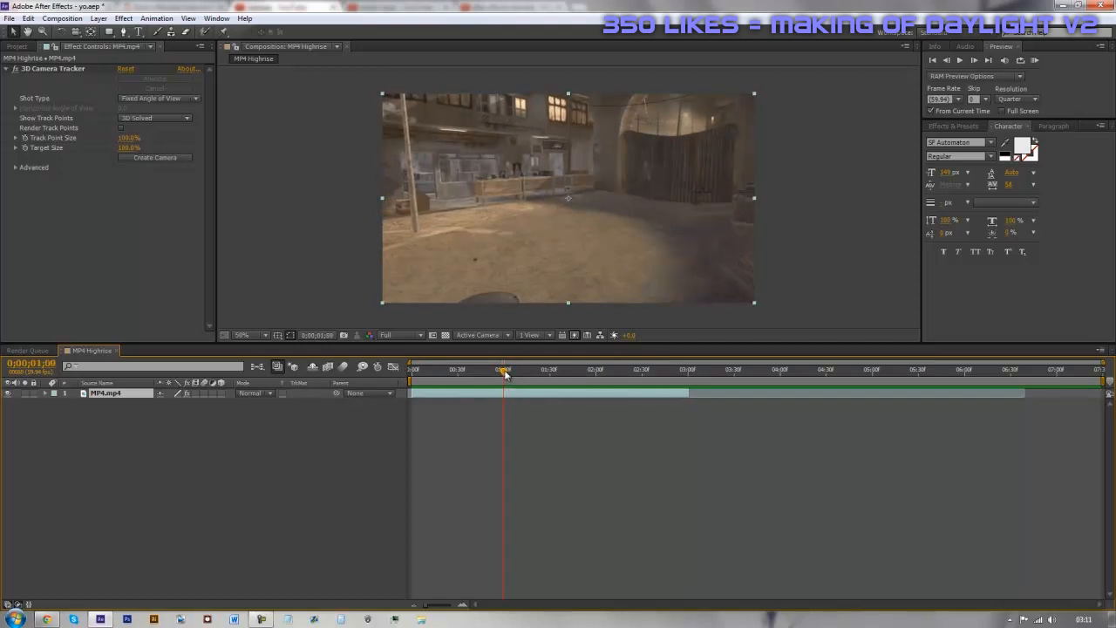
click(550, 369)
click(597, 371)
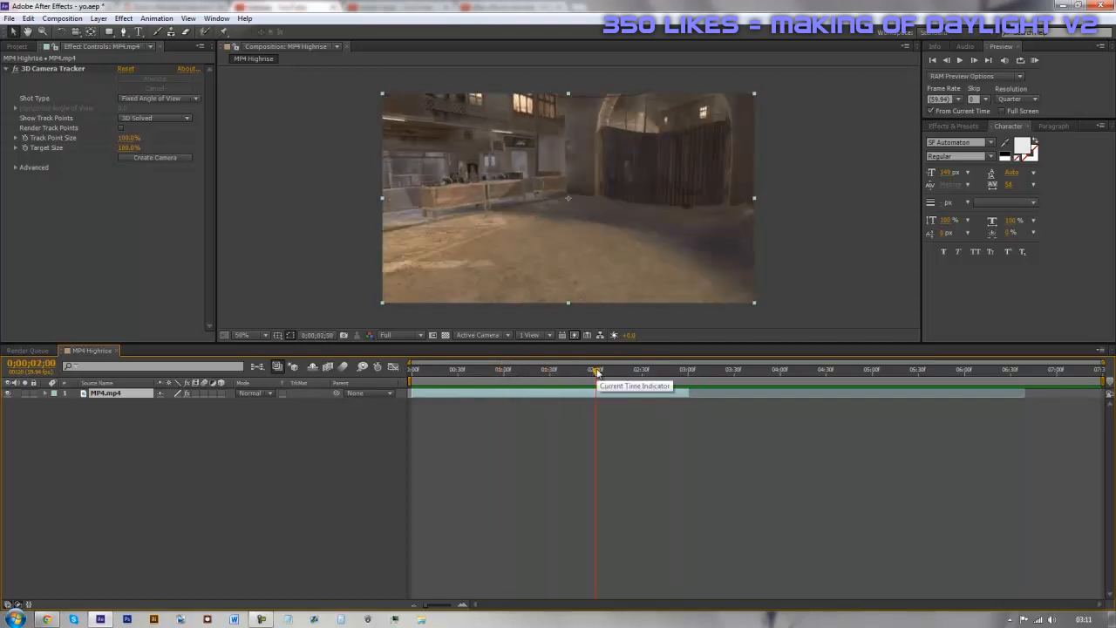
click(642, 370)
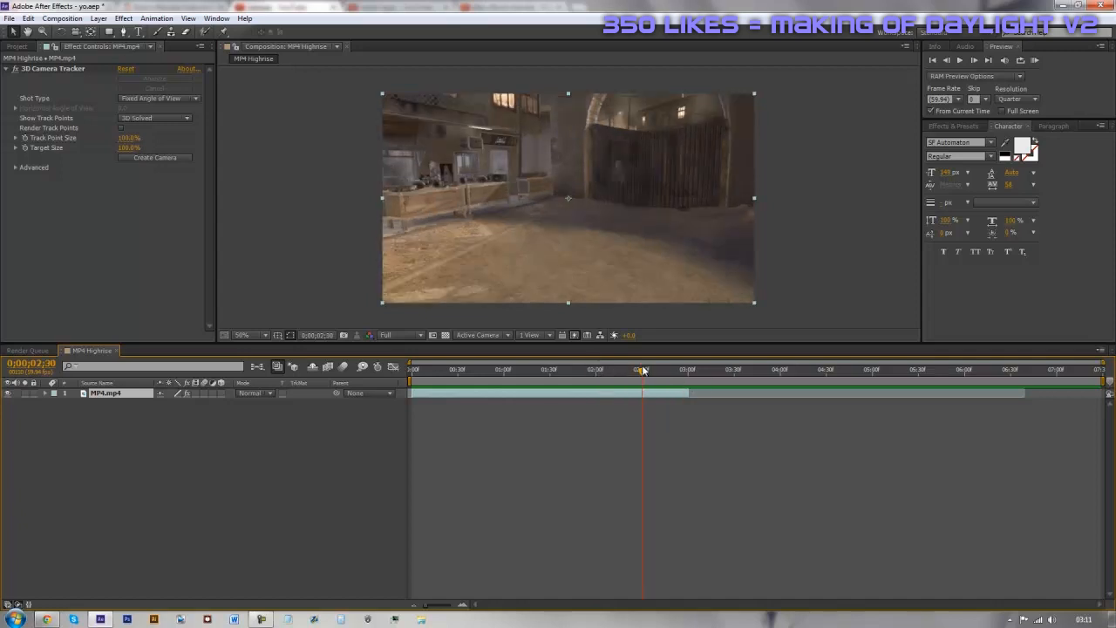
click(597, 370)
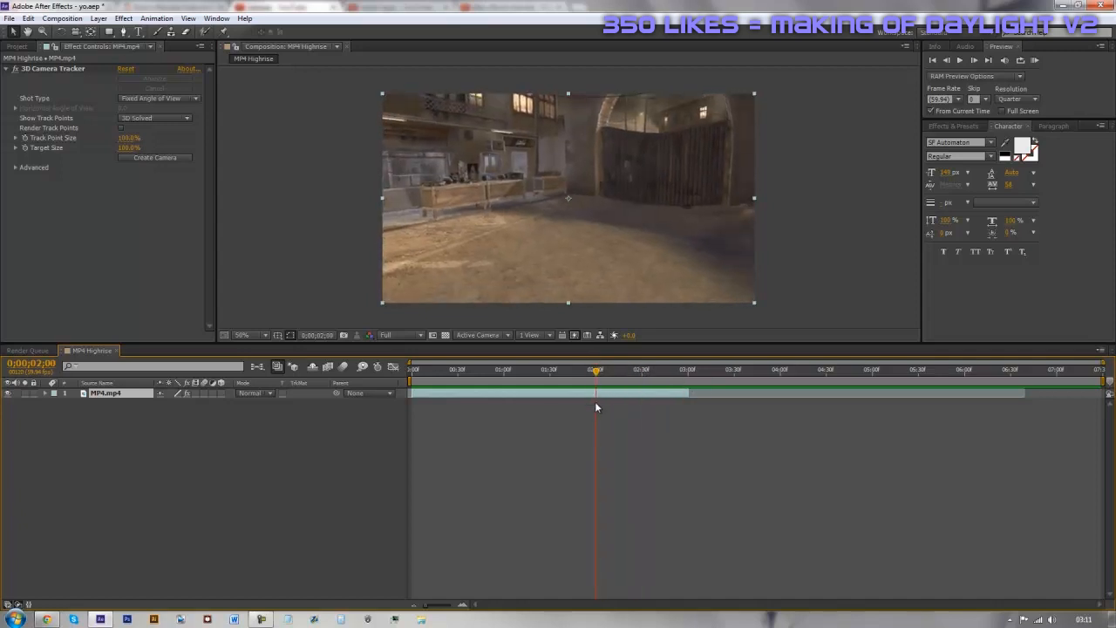
drag(551, 372, 537, 404)
Step: Display the 3D Camera Tracker's solved track points on the MP4.mp4 layer and create a camera from them at the first frame
right_click(508, 399)
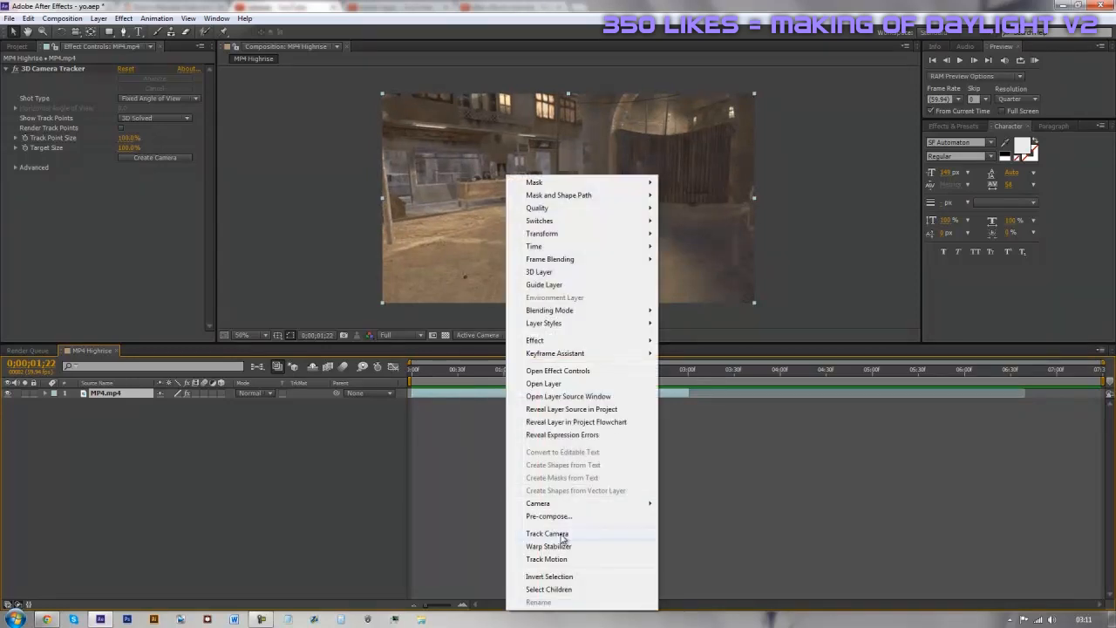
click(432, 470)
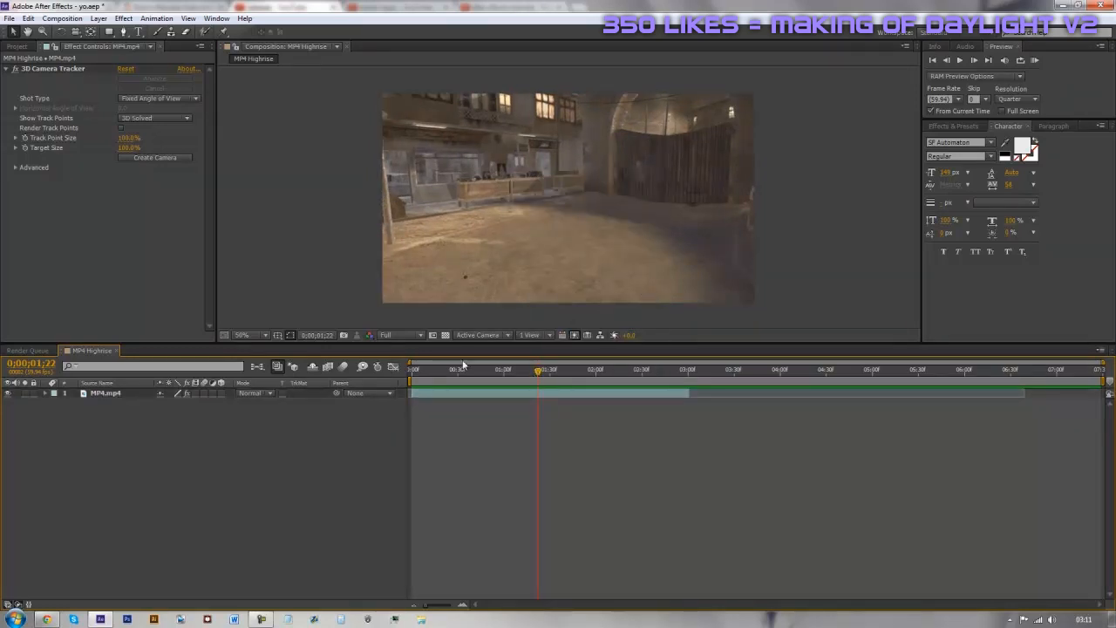
click(54, 69)
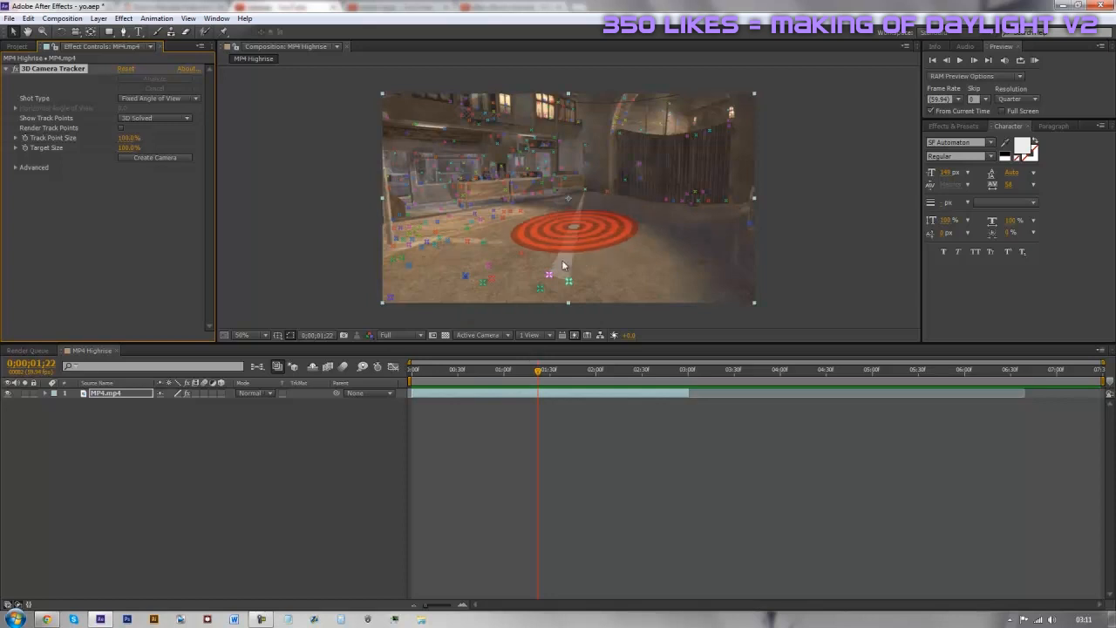
drag(515, 373, 402, 408)
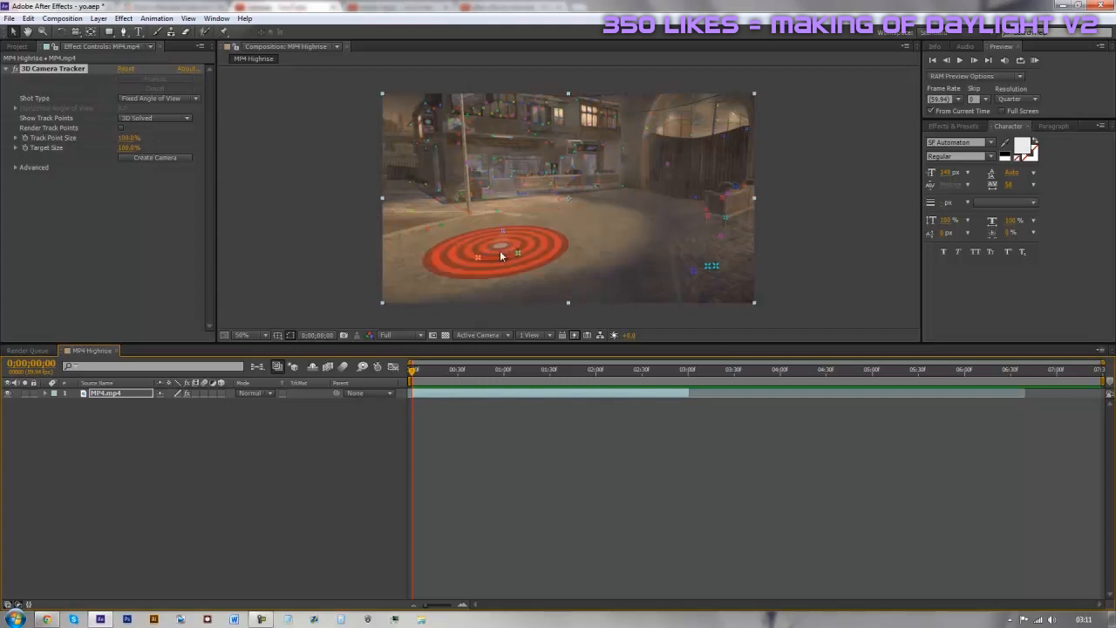
click(151, 158)
Step: Move to 0;00;01;00, add a black composition-size solid, and apply the Video Copilot Element effect to it
drag(460, 373, 491, 378)
click(521, 394)
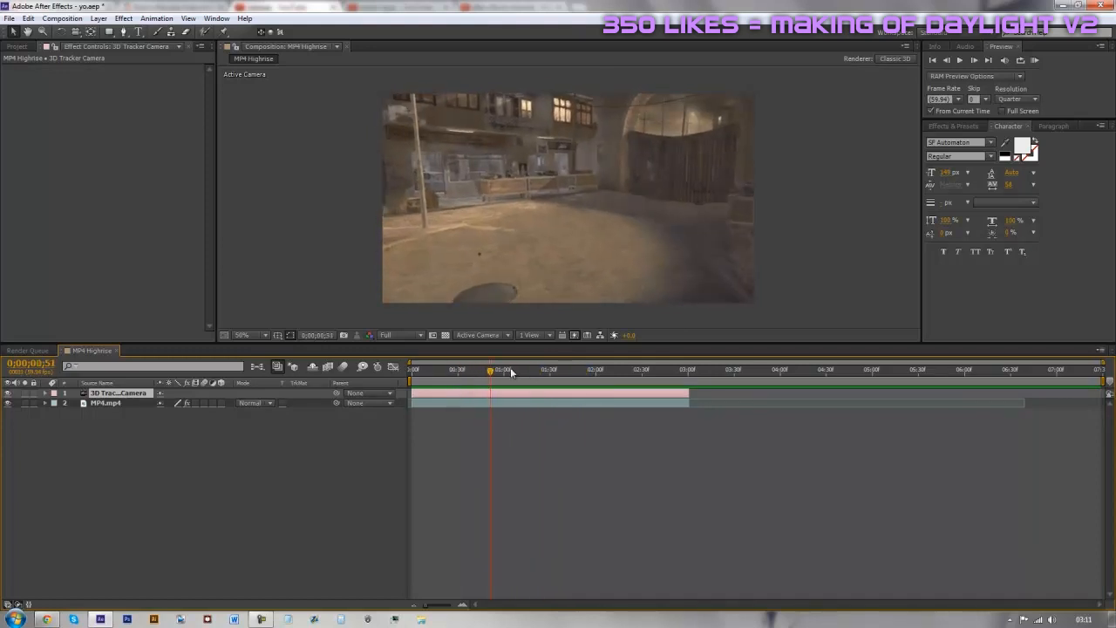
click(504, 372)
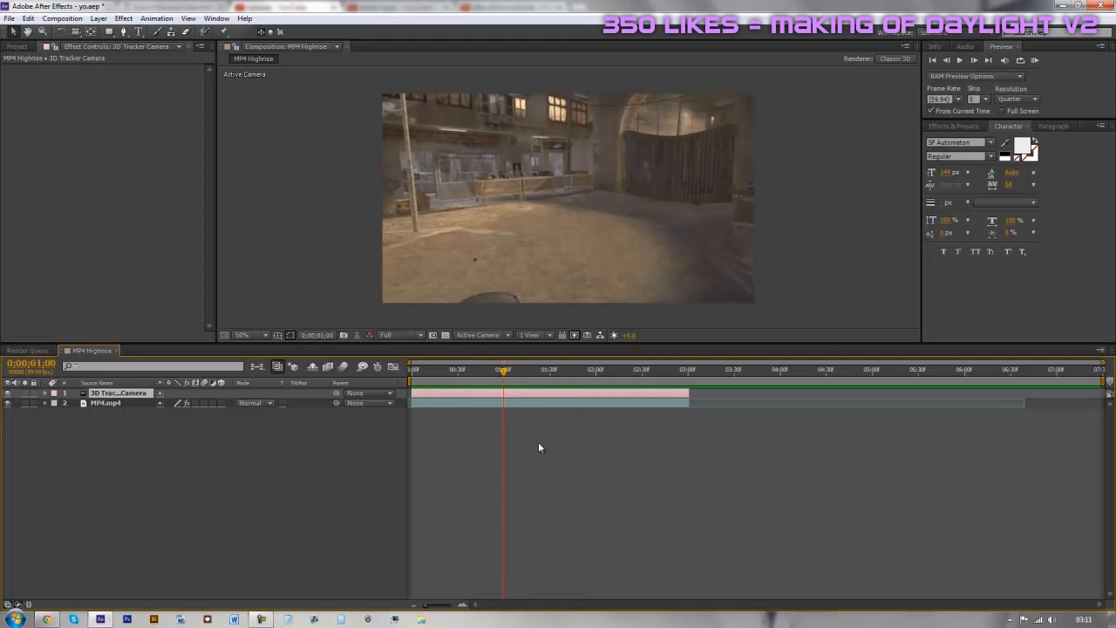
right_click(531, 436)
mouse_move(559, 447)
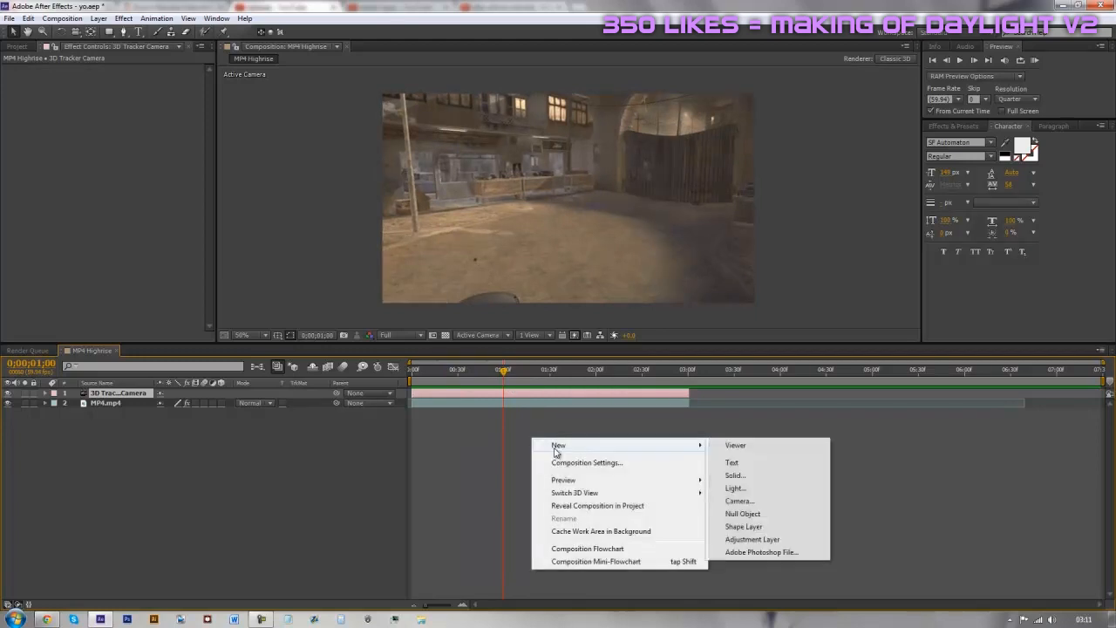
click(778, 476)
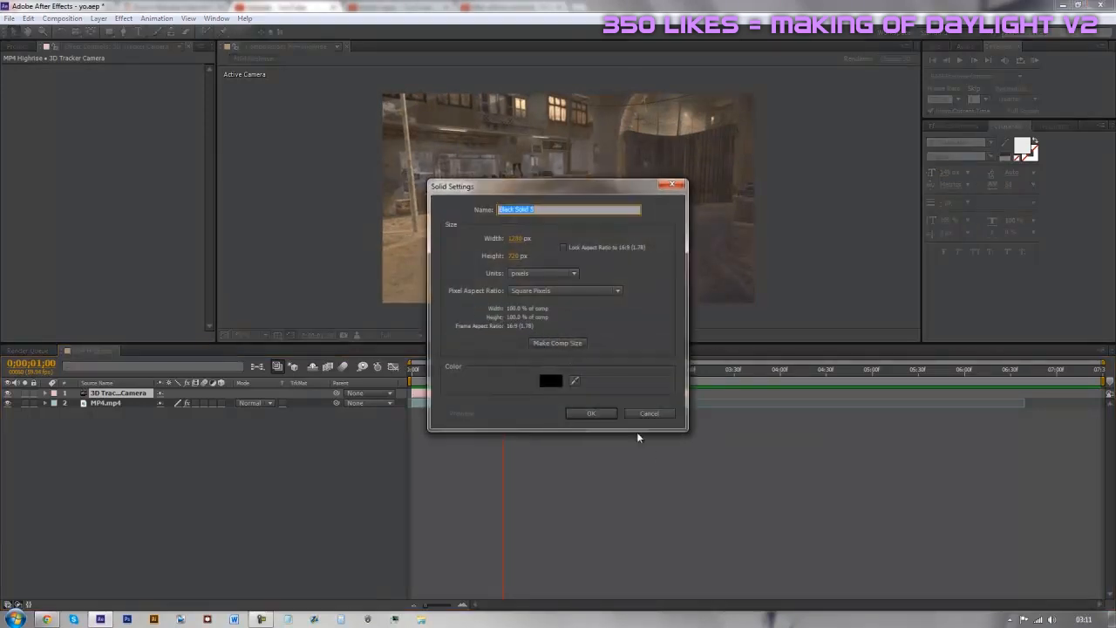
click(590, 413)
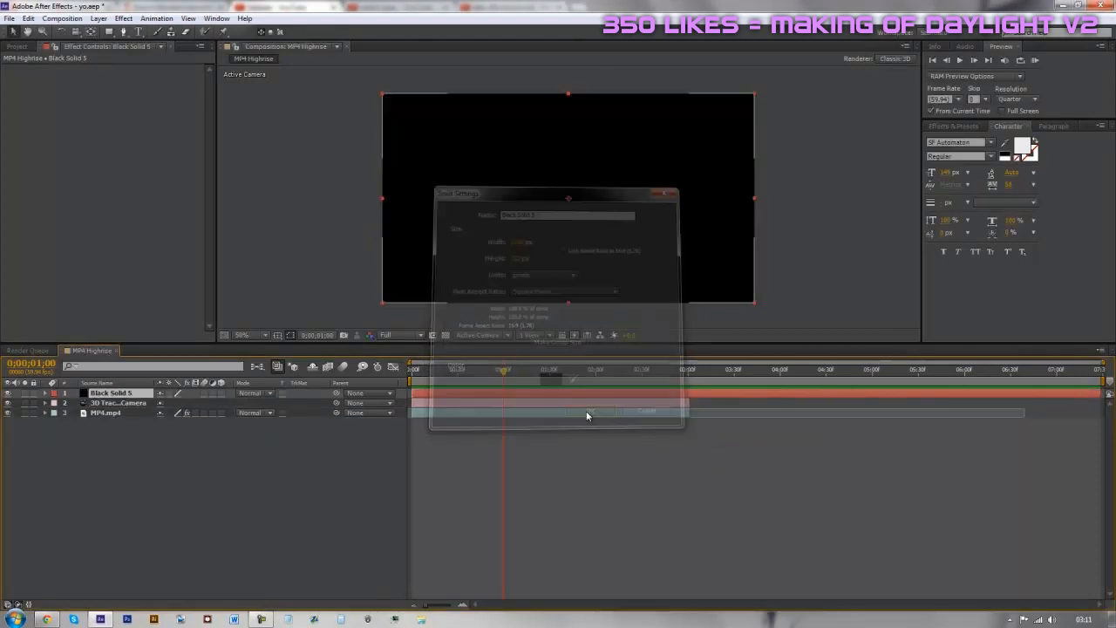
click(955, 126)
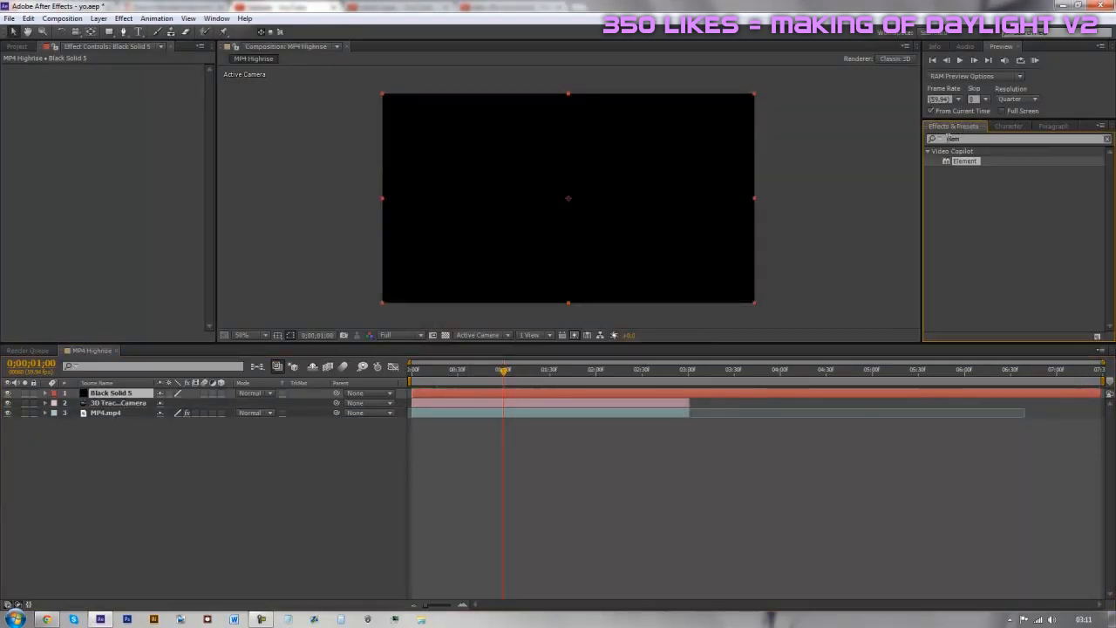
drag(977, 165, 683, 296)
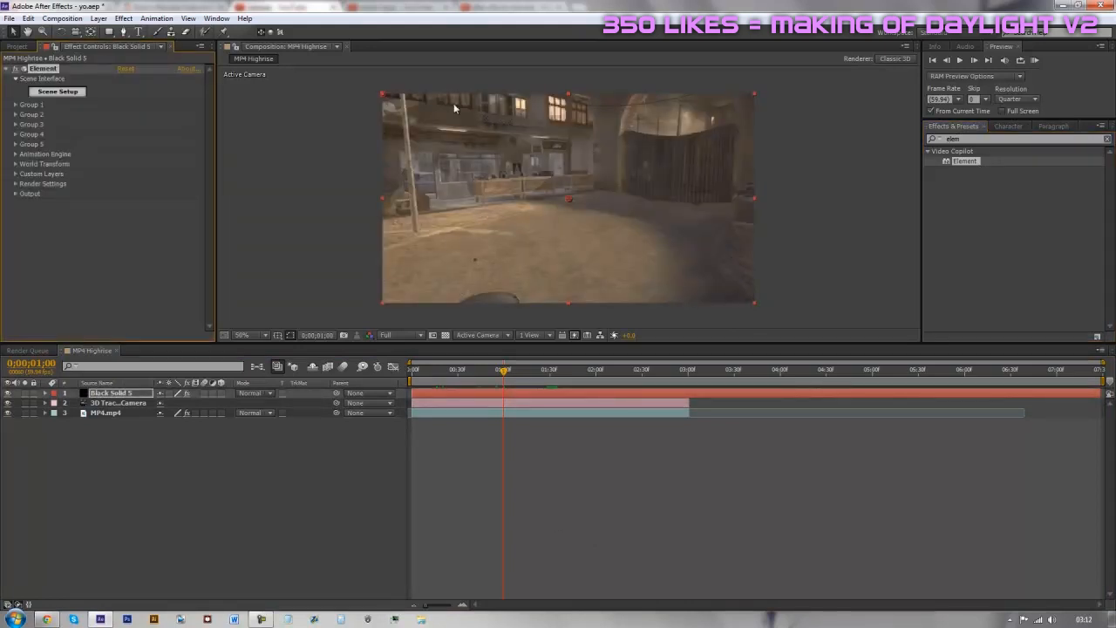
Step: Create a new text layer reading NORDIK
right_click(553, 483)
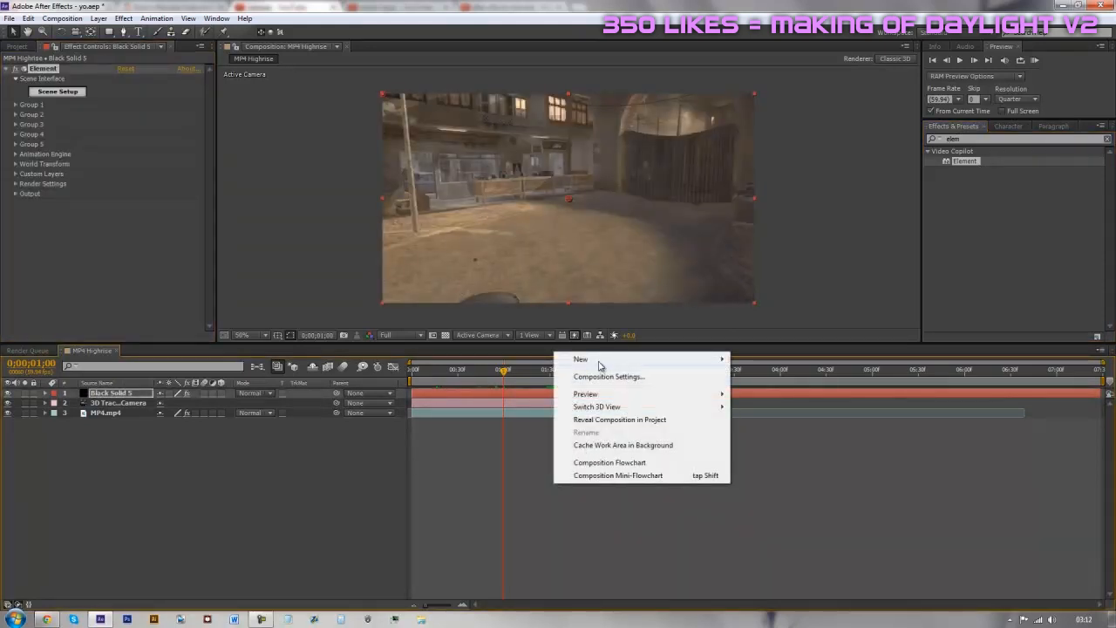
mouse_move(598, 362)
click(755, 377)
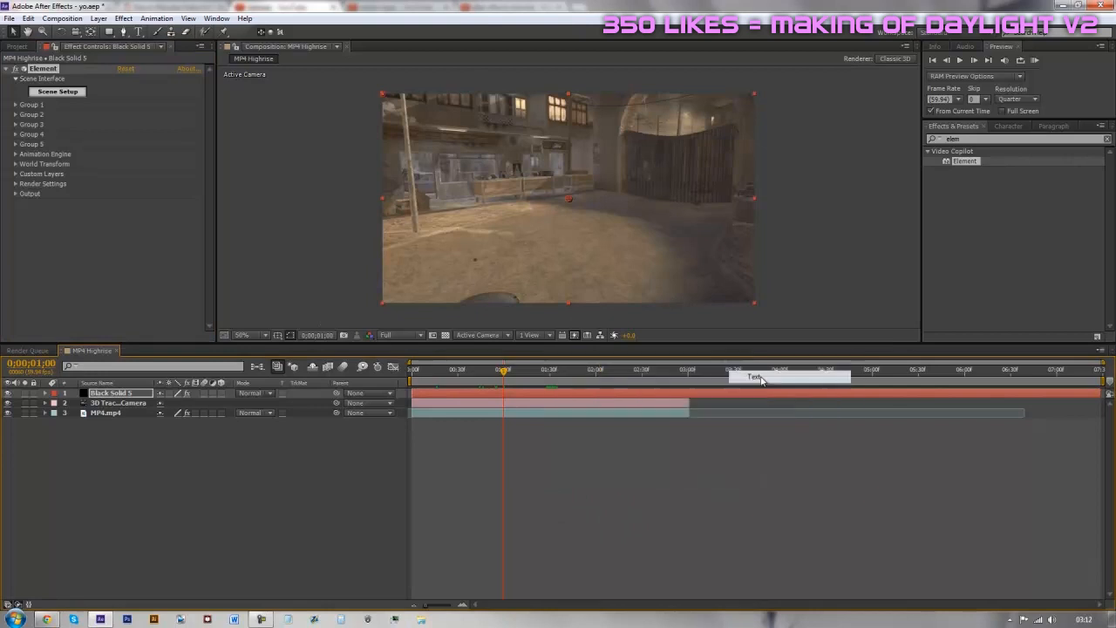
text(NORDIK)
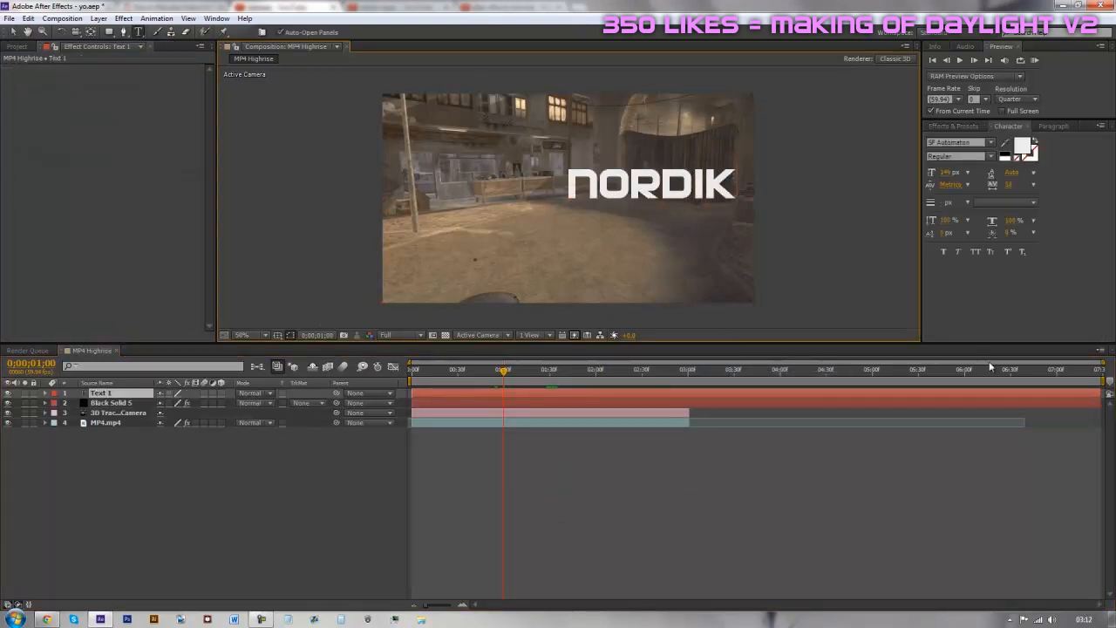
drag(738, 180, 567, 185)
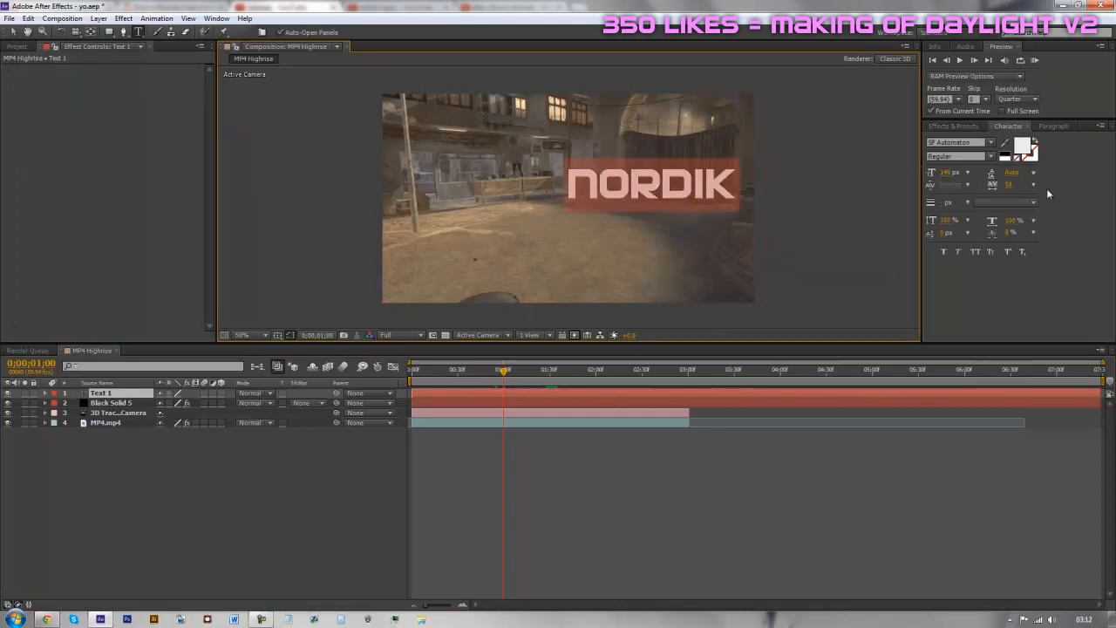
click(597, 462)
Step: Move the current time to 0;00;01;21 and hide the NORDIK text layer
drag(558, 371, 506, 410)
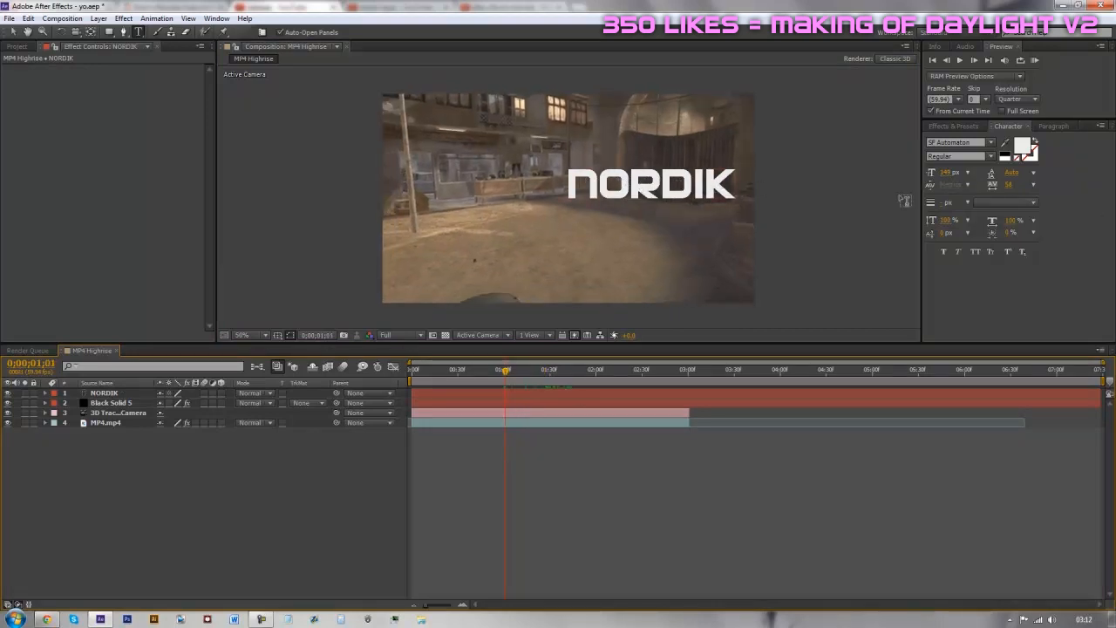
click(535, 371)
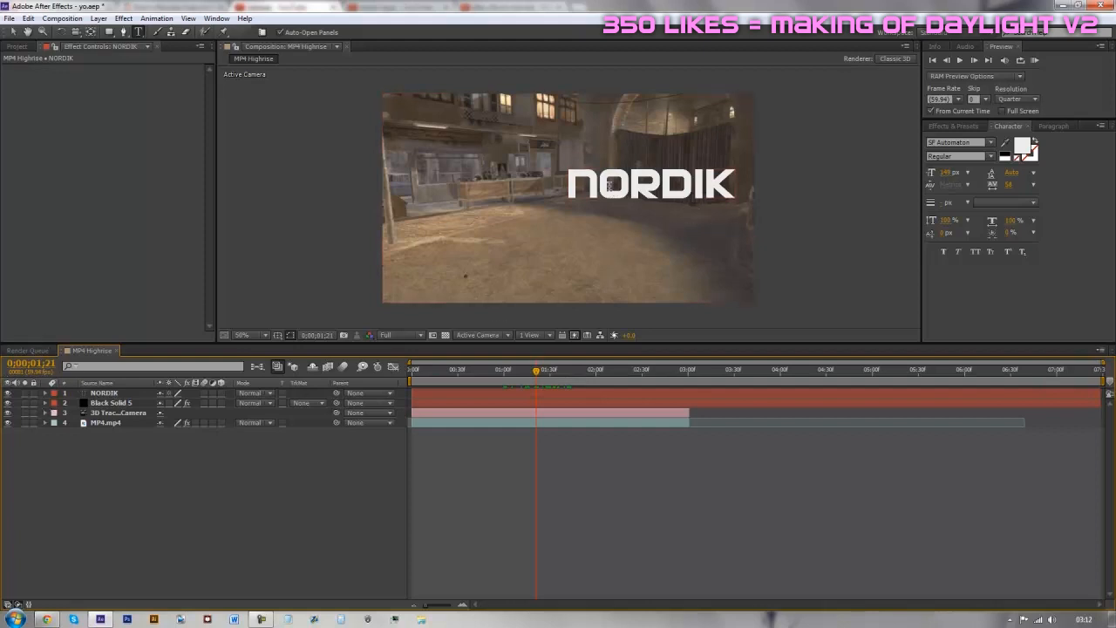
click(7, 393)
click(8, 393)
click(8, 393)
Step: Assign the NORDIK text layer to Path Layer 1 in the custom text and masks of the solid's Element effect
click(112, 403)
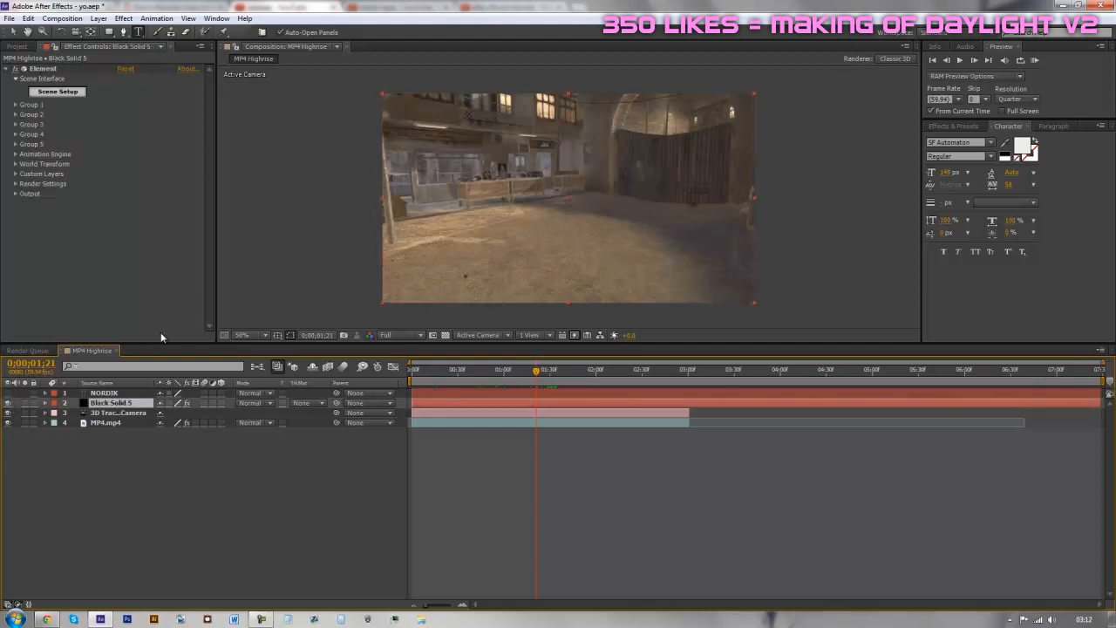
click(15, 174)
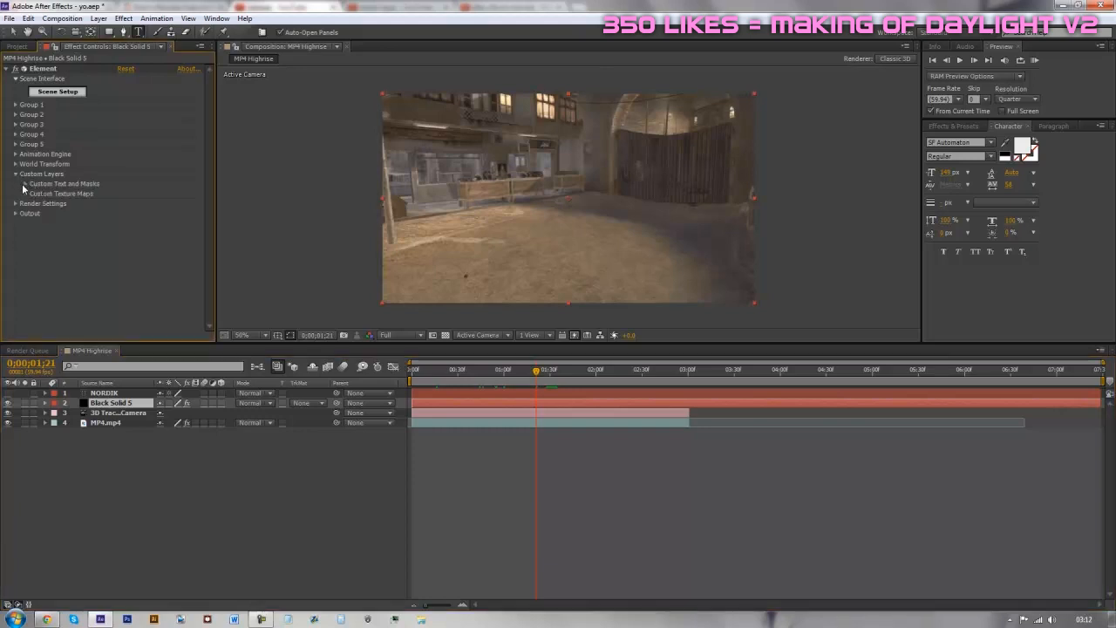
click(25, 184)
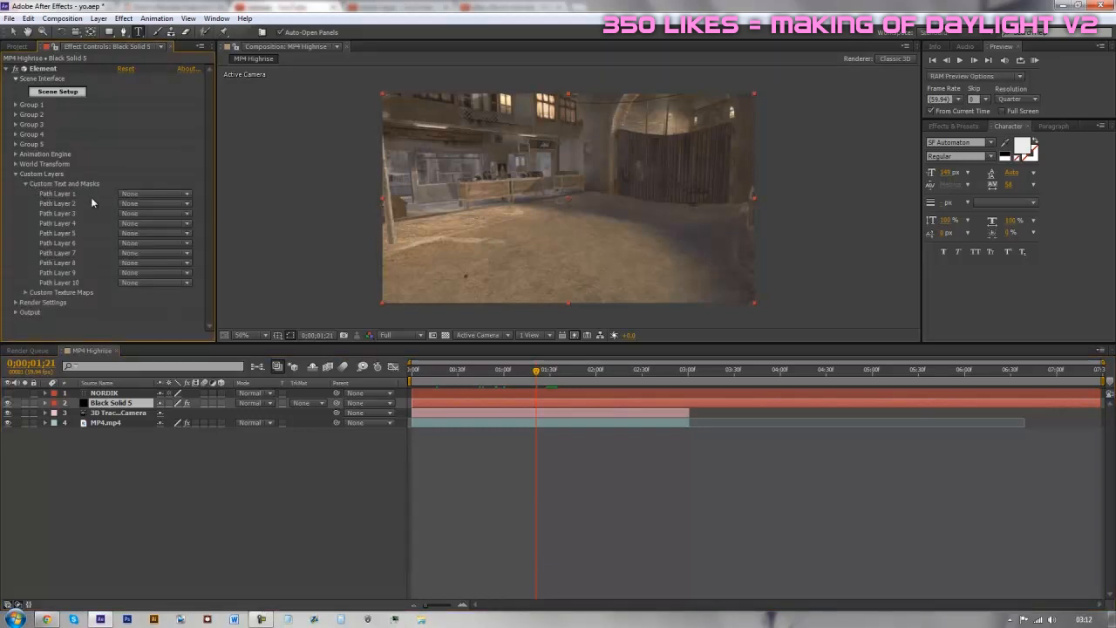
click(138, 193)
click(155, 224)
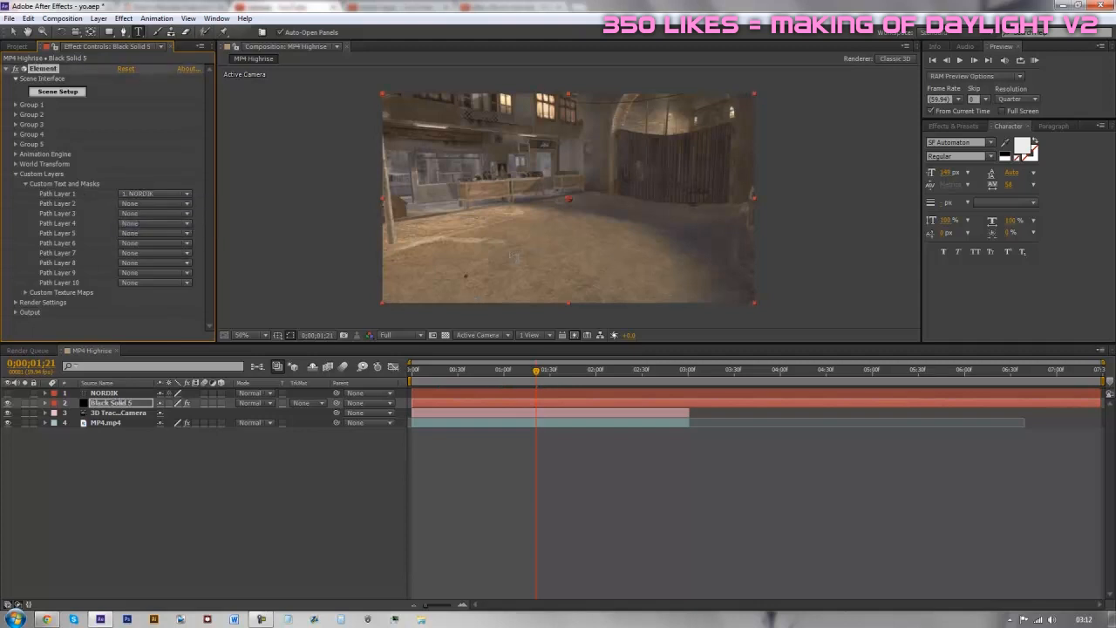
click(16, 174)
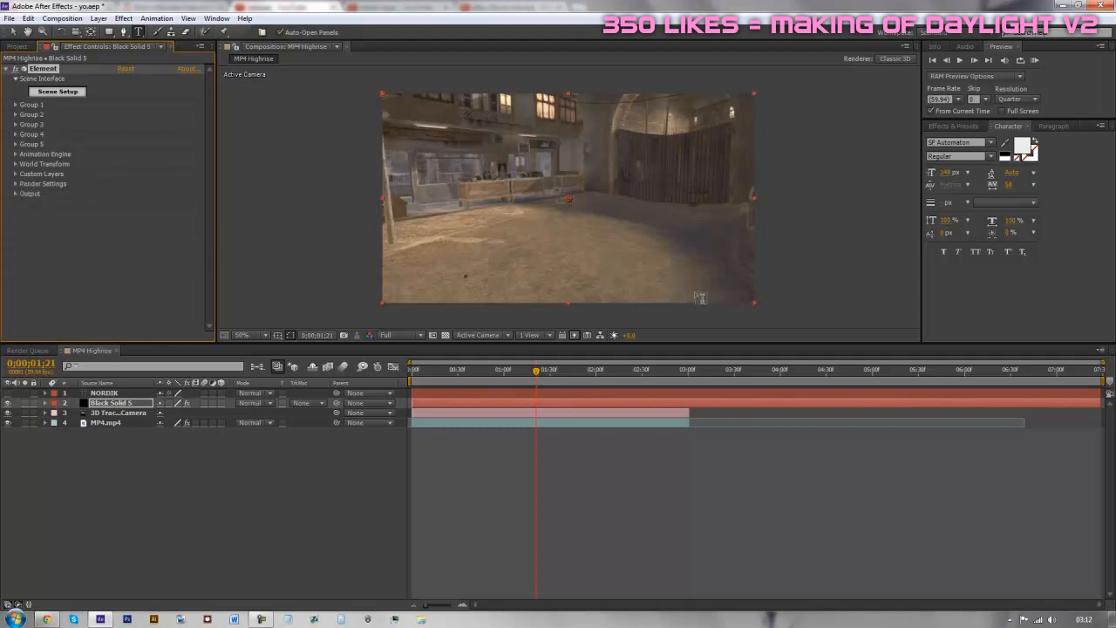
Step: Open Element's Scene Setup and extrude the NORDIK text path into a 3D model
click(54, 94)
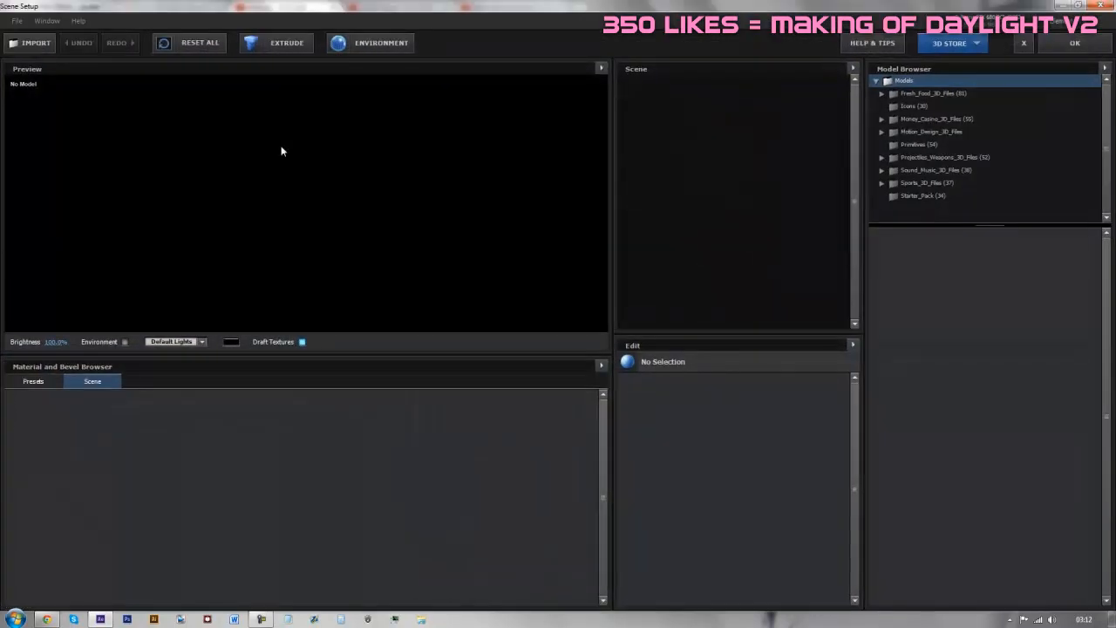
click(277, 45)
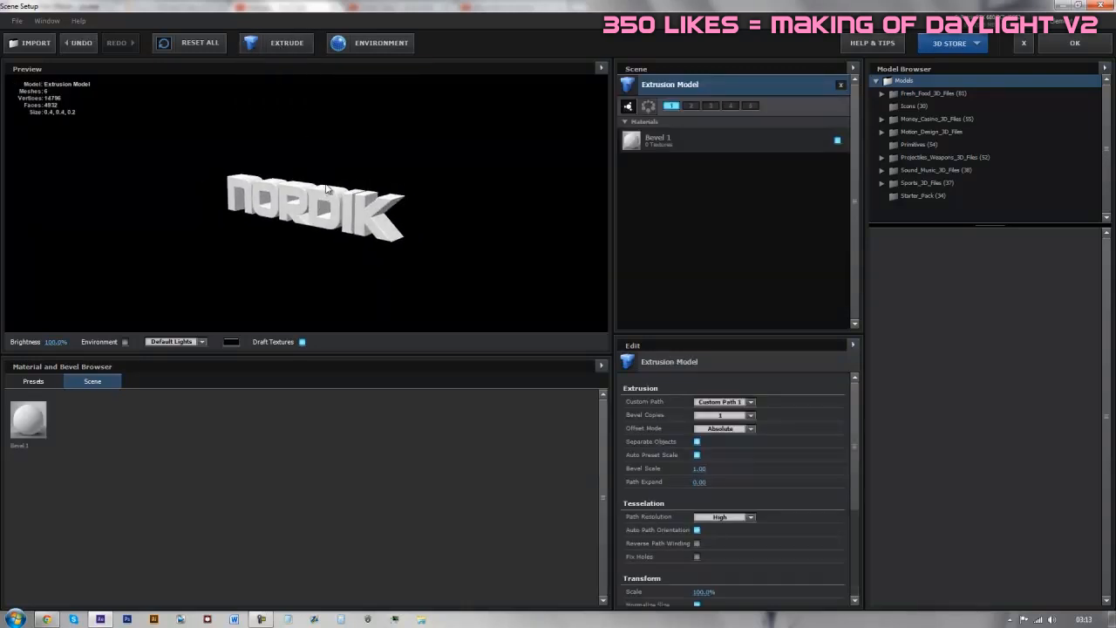
drag(353, 170, 330, 252)
drag(316, 205, 294, 247)
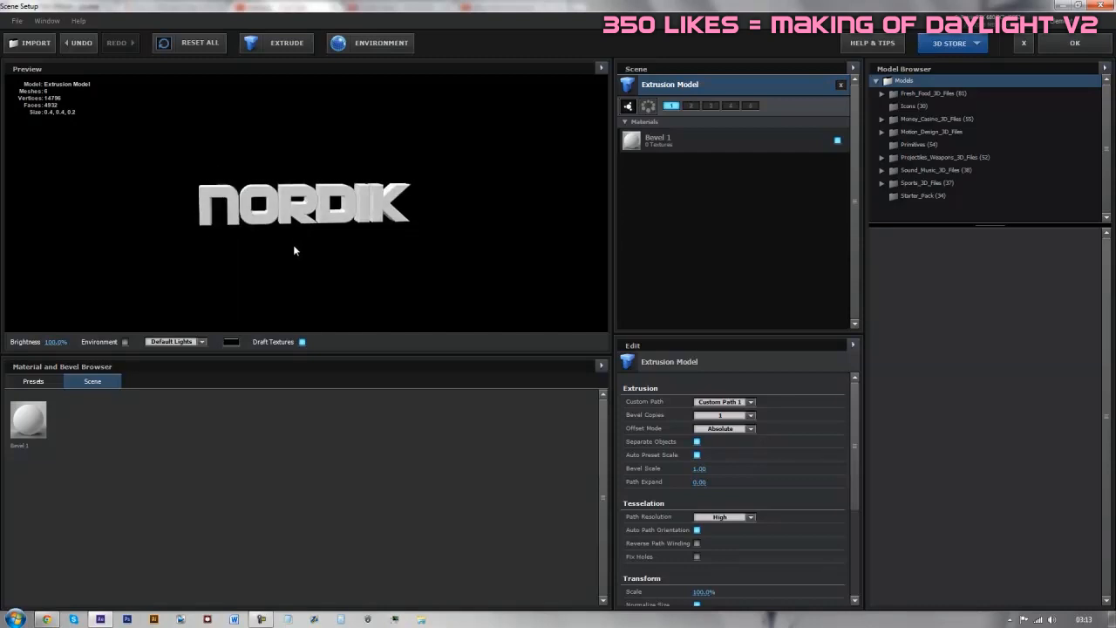
Step: Browse the bevel and material presets and apply the Paramount bevel preset to the extruded NORDIK model
click(32, 383)
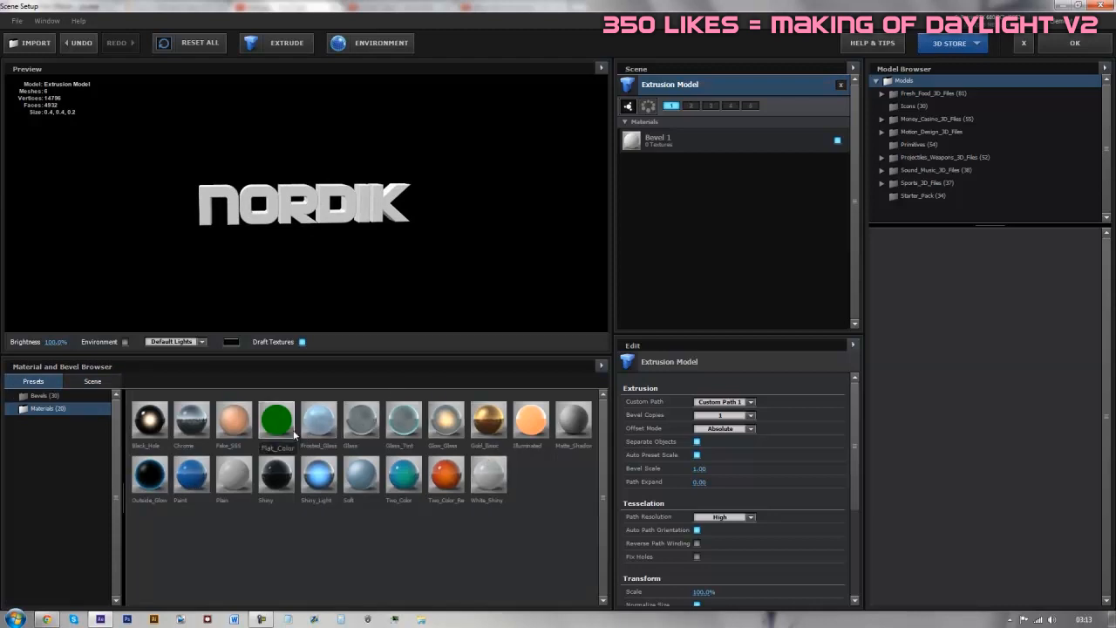
click(48, 397)
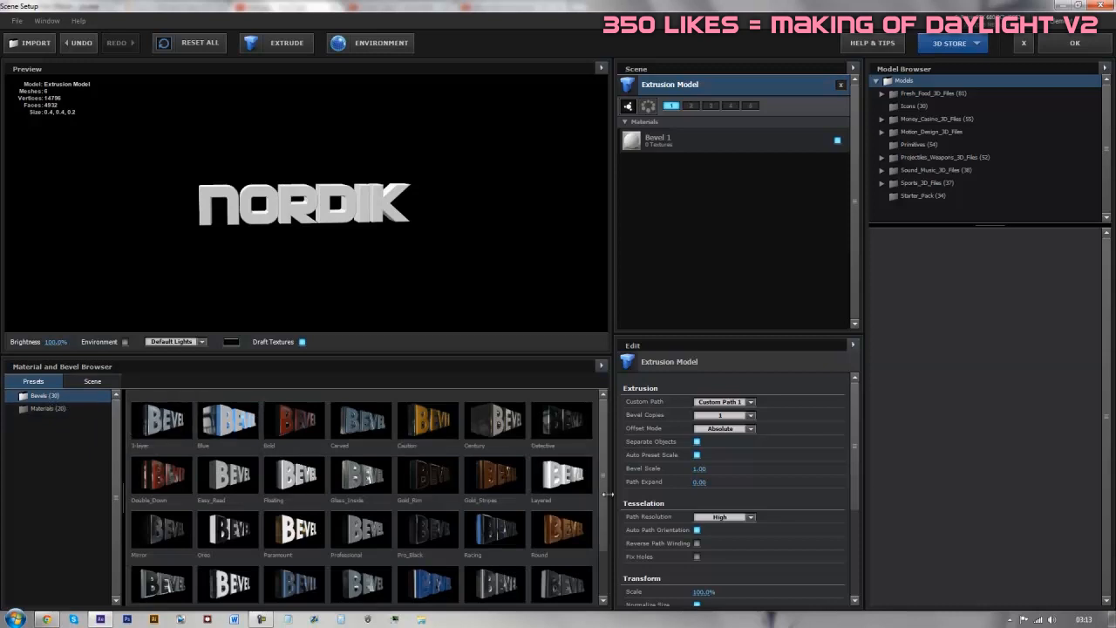
scroll(600, 448, down, 2)
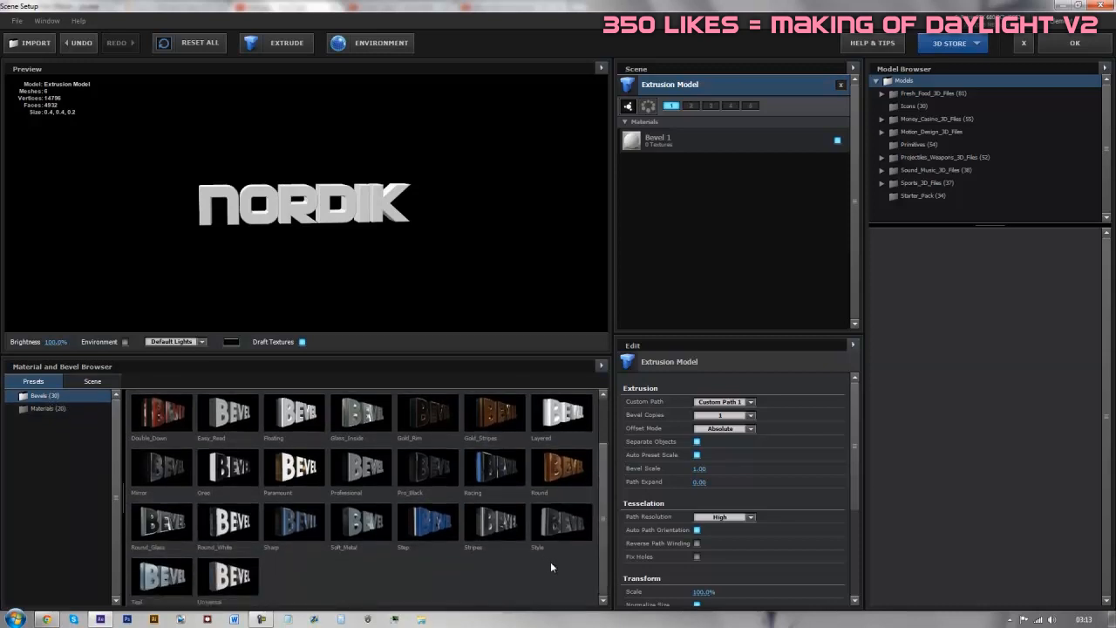
scroll(559, 571, up, 2)
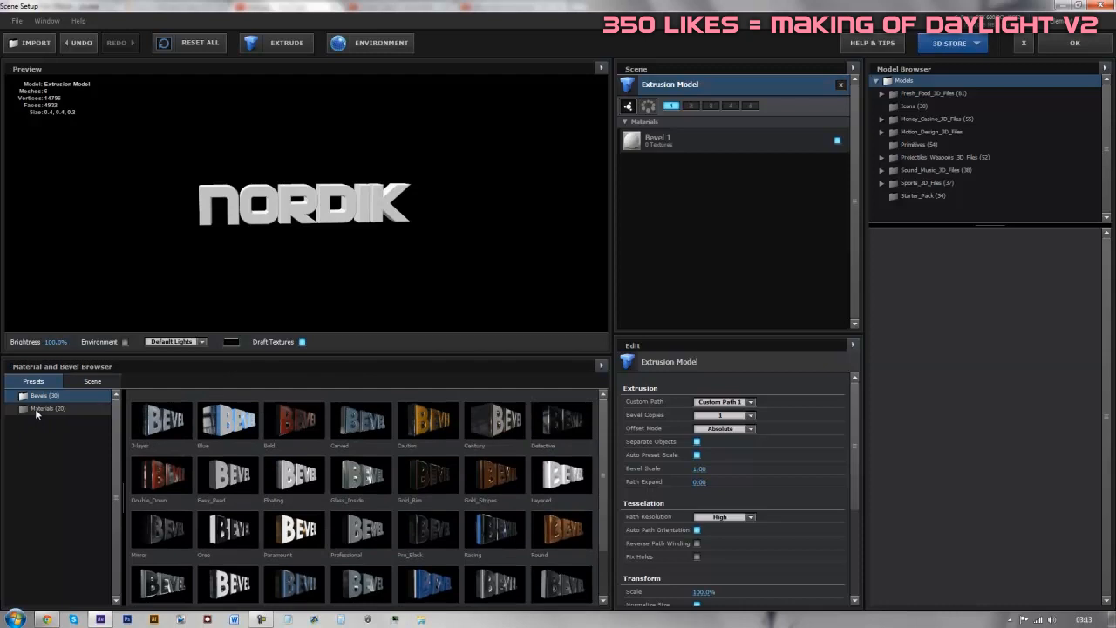
click(39, 409)
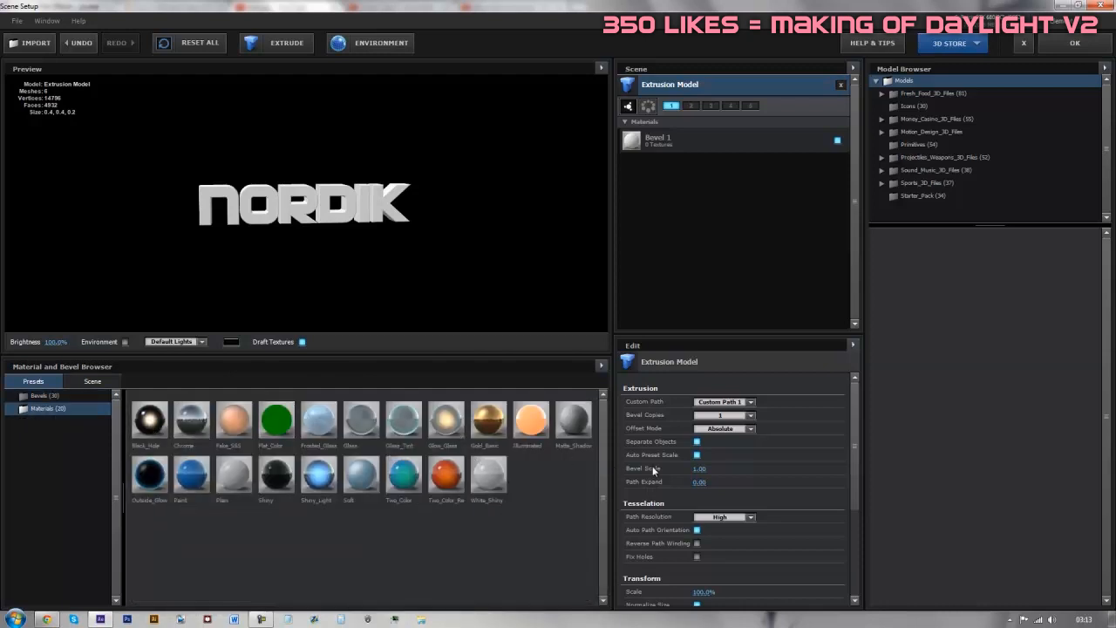
click(73, 395)
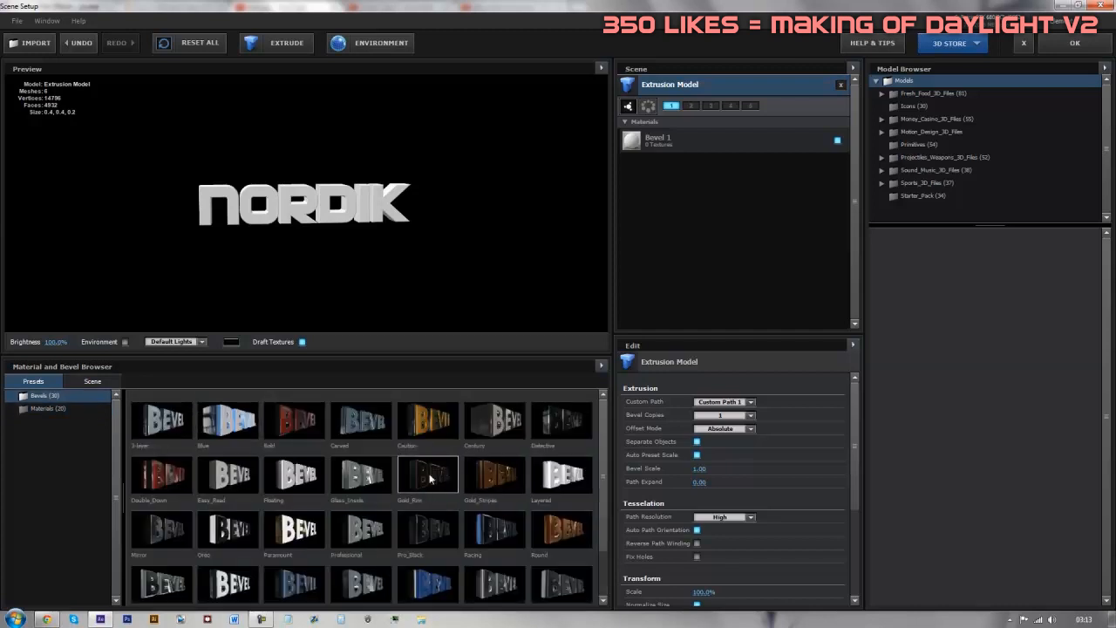
scroll(558, 476, down, 1)
drag(294, 467, 366, 185)
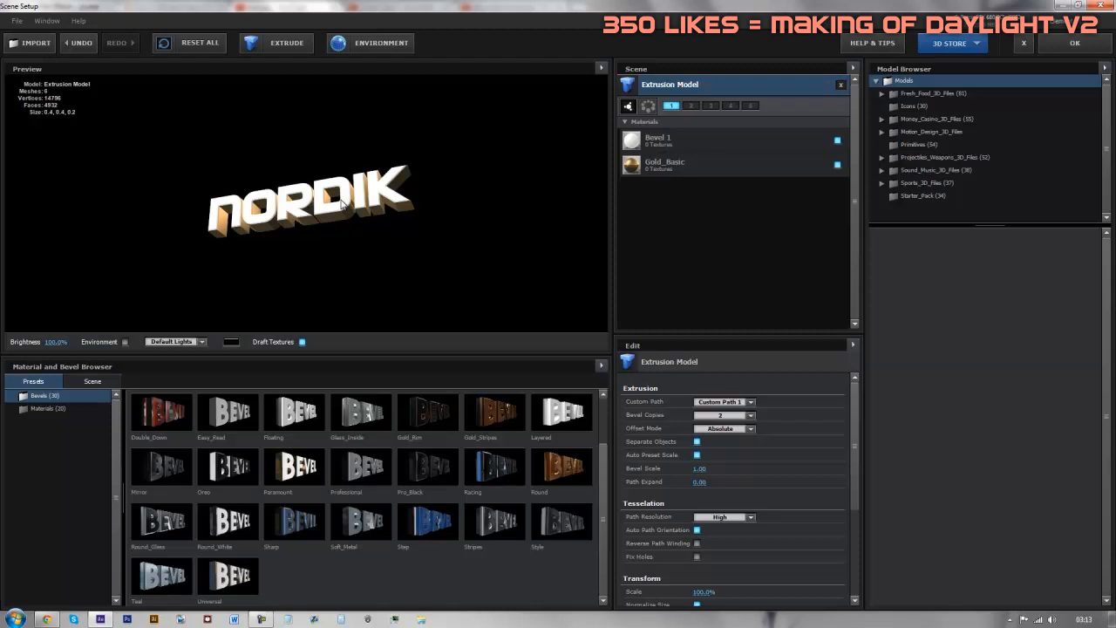
Step: Examine the NORDIK model from several angles along with the settings of its Bevel 1 and Gold_Basic layers
drag(329, 217, 356, 225)
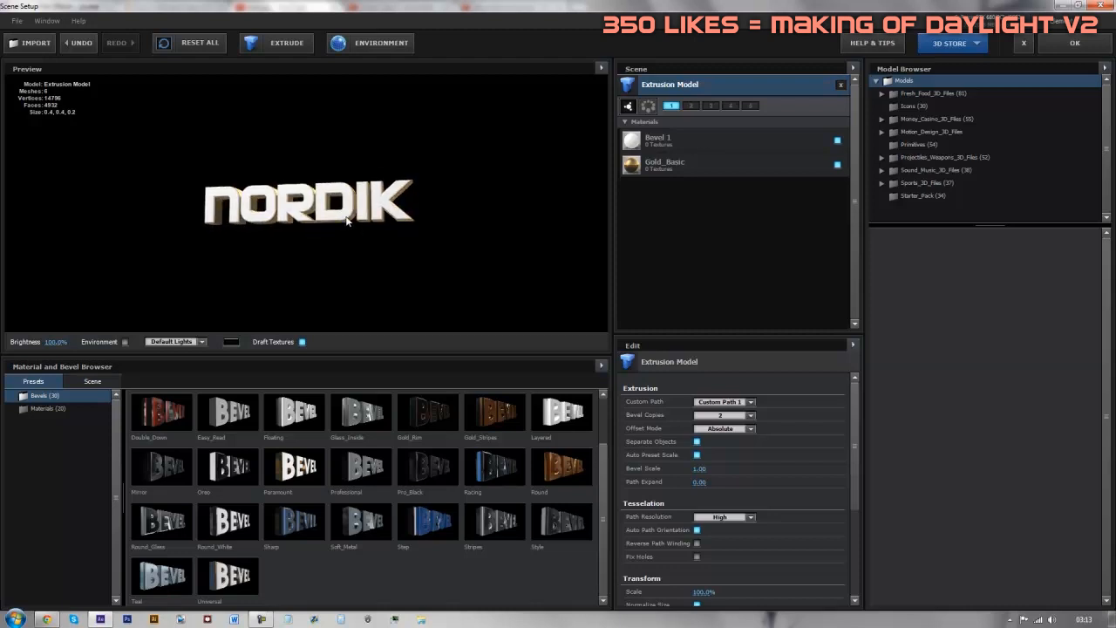
mouse_move(379, 218)
mouse_down()
mouse_move(318, 237)
mouse_move(328, 215)
mouse_move(359, 212)
mouse_up()
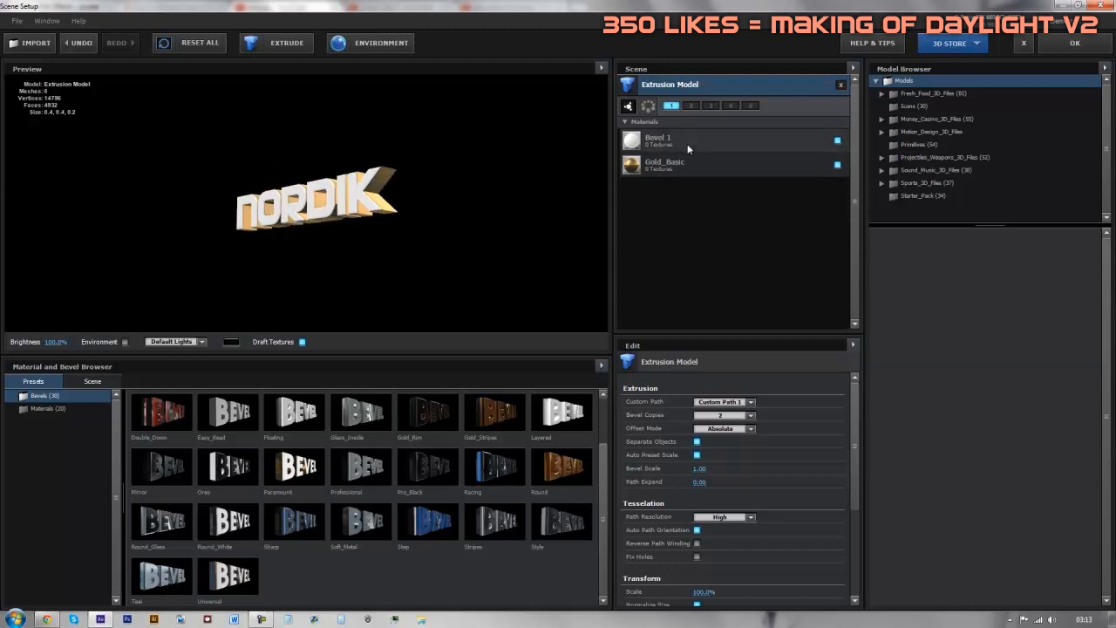
click(685, 145)
click(708, 166)
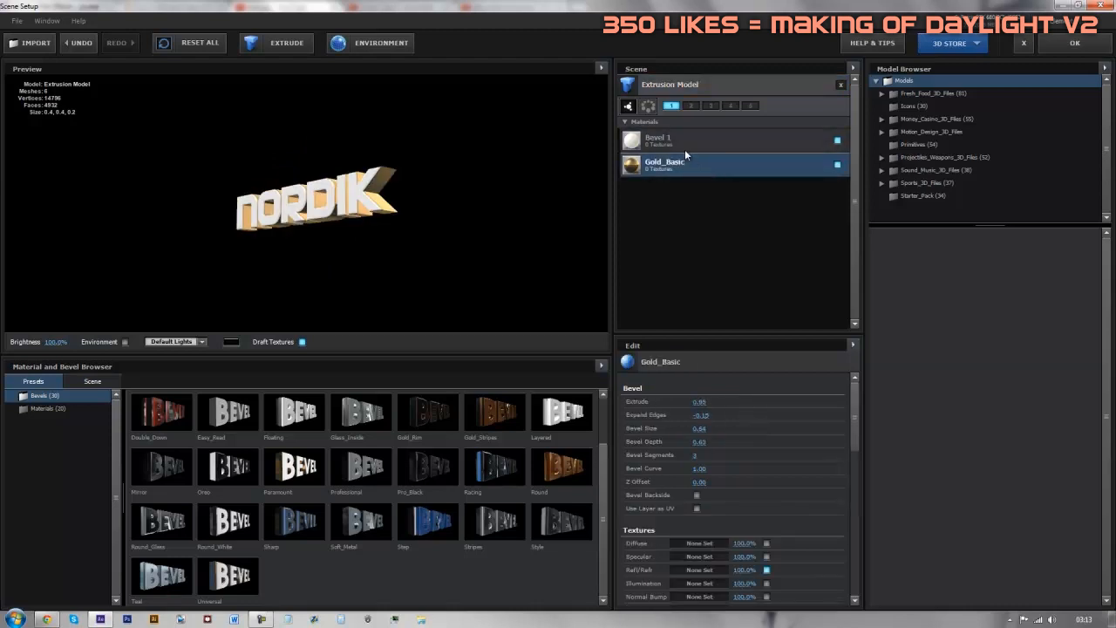
drag(375, 183, 357, 215)
drag(494, 201, 367, 209)
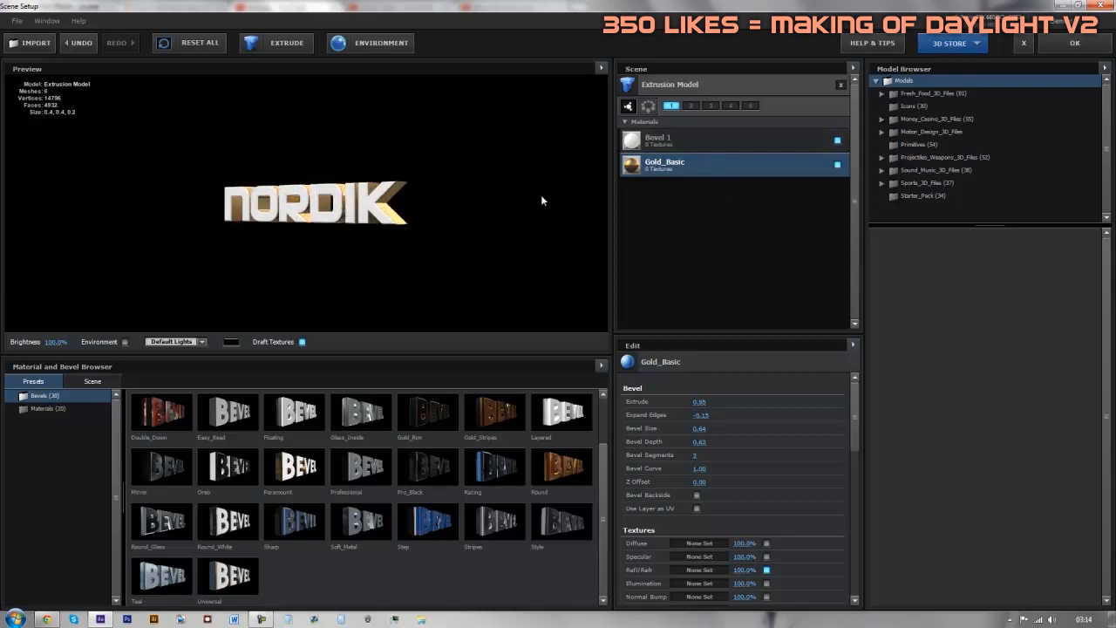
drag(407, 186, 388, 218)
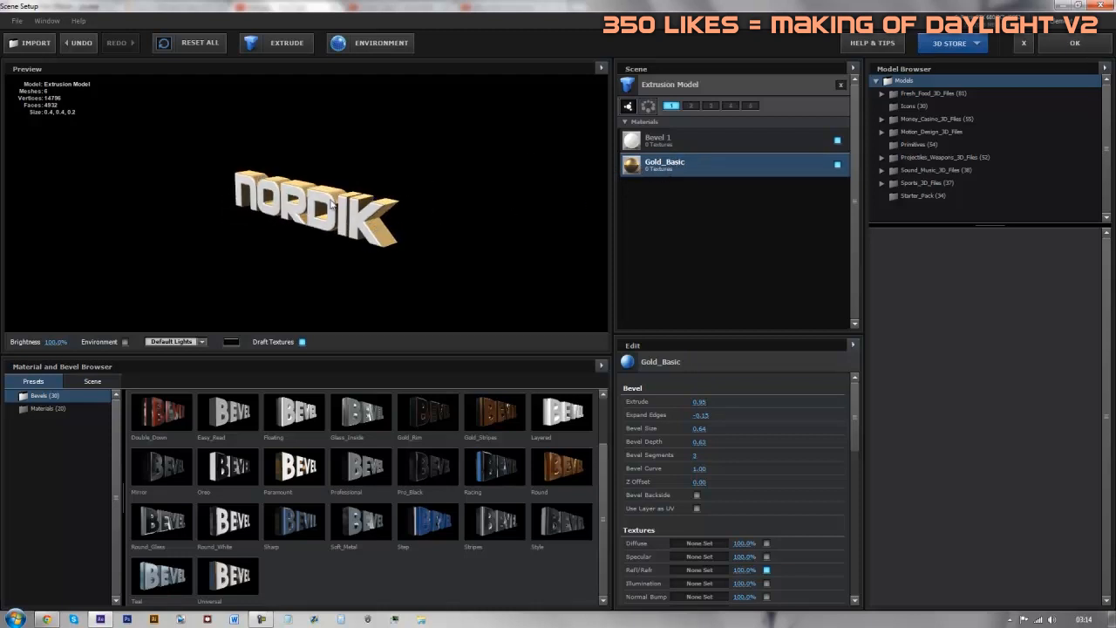
click(685, 140)
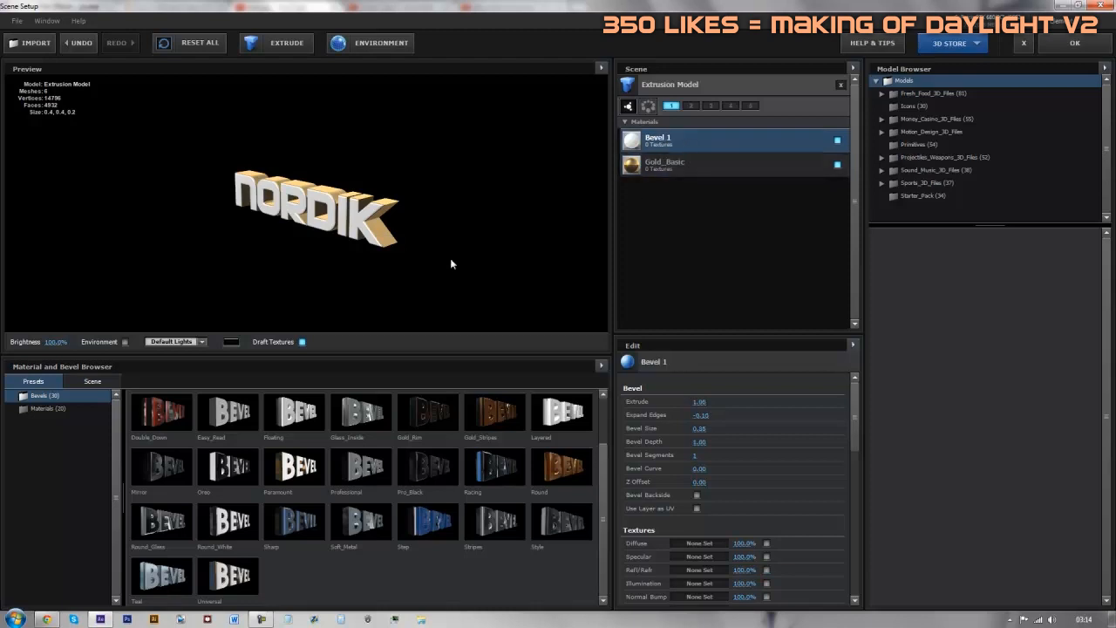
Step: Try a different Z offset on the Gold_Basic bevel and undo the change
click(665, 164)
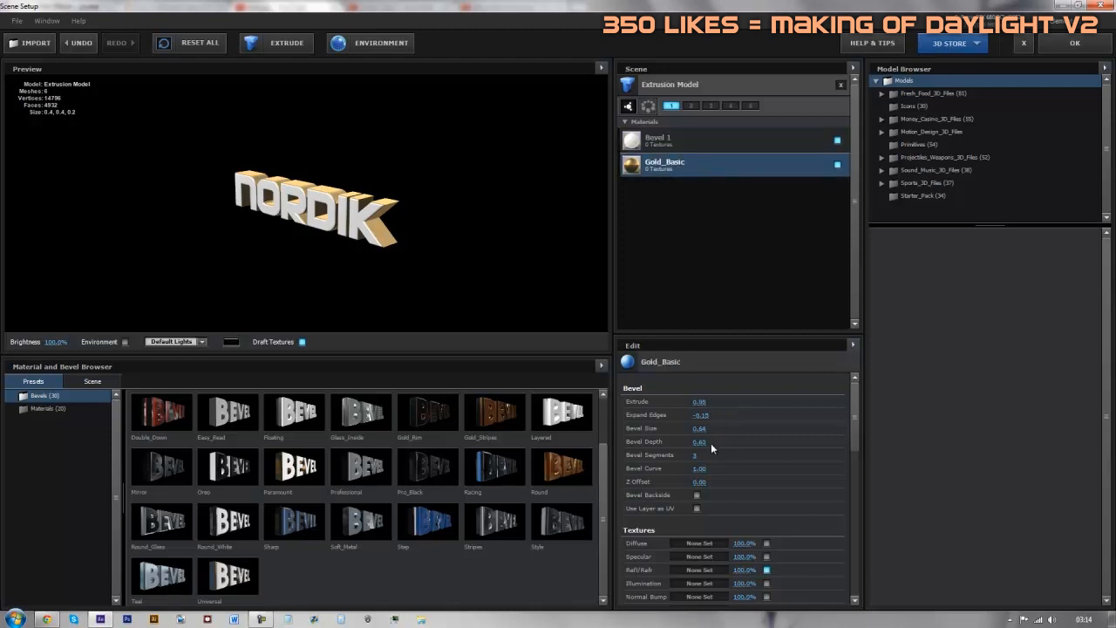
mouse_move(701, 483)
mouse_down()
mouse_move(632, 494)
mouse_move(727, 491)
mouse_move(690, 495)
mouse_up()
key(ctrl+z)
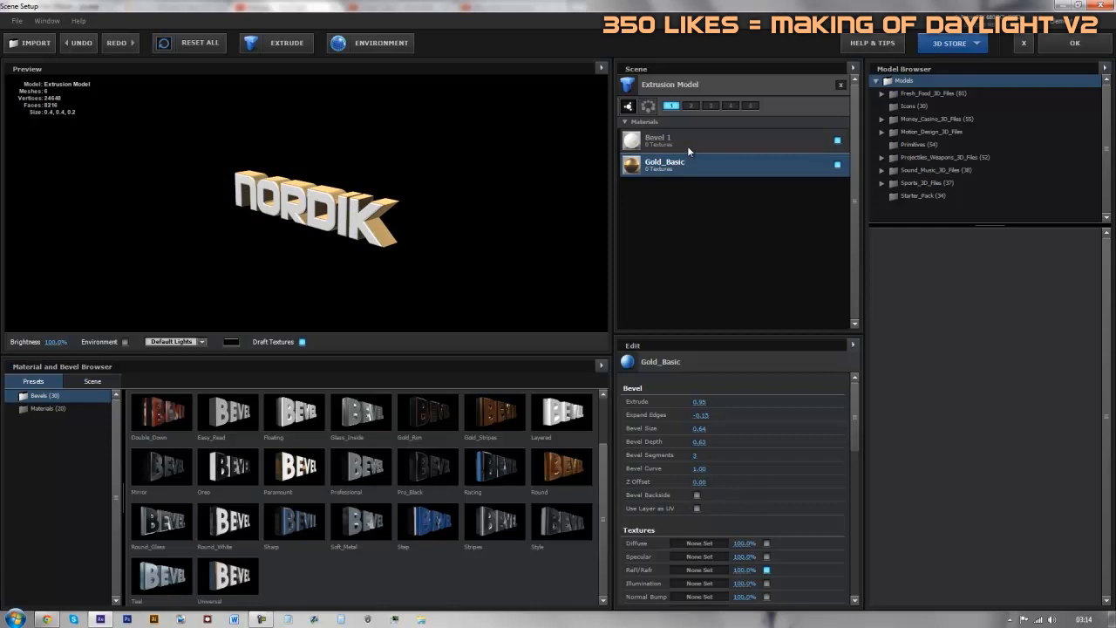
Step: Try a different bevel size on Bevel 1 while viewing the letters up close, and undo the change
click(687, 145)
mouse_move(371, 247)
mouse_down()
mouse_move(424, 248)
mouse_move(447, 230)
mouse_move(390, 256)
mouse_up()
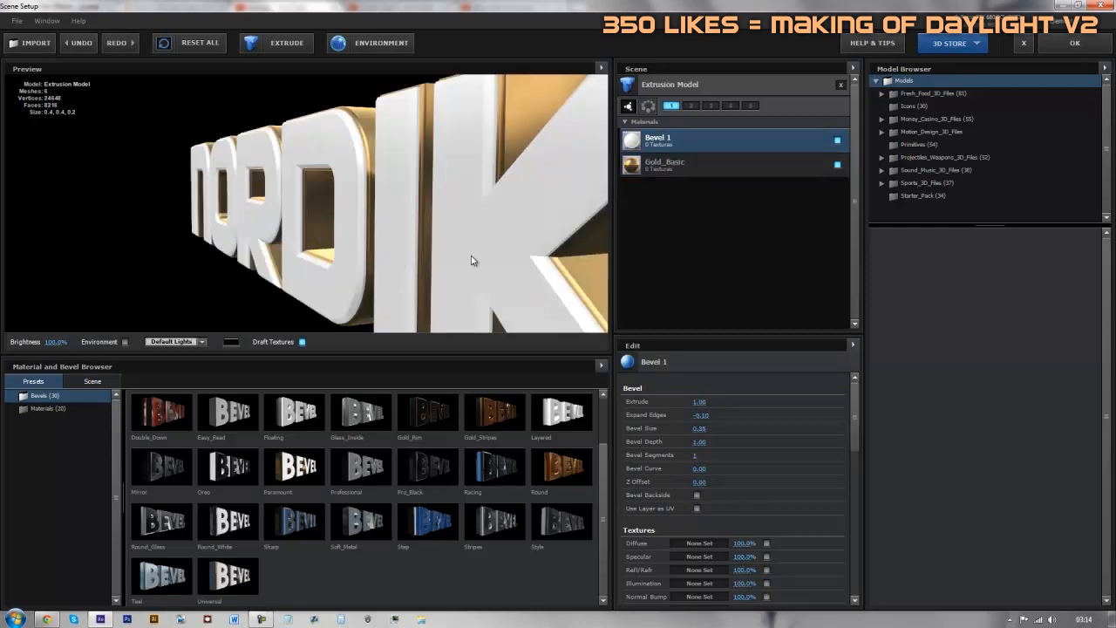
mouse_move(466, 242)
mouse_down()
mouse_move(438, 232)
mouse_move(489, 263)
mouse_move(478, 260)
mouse_up()
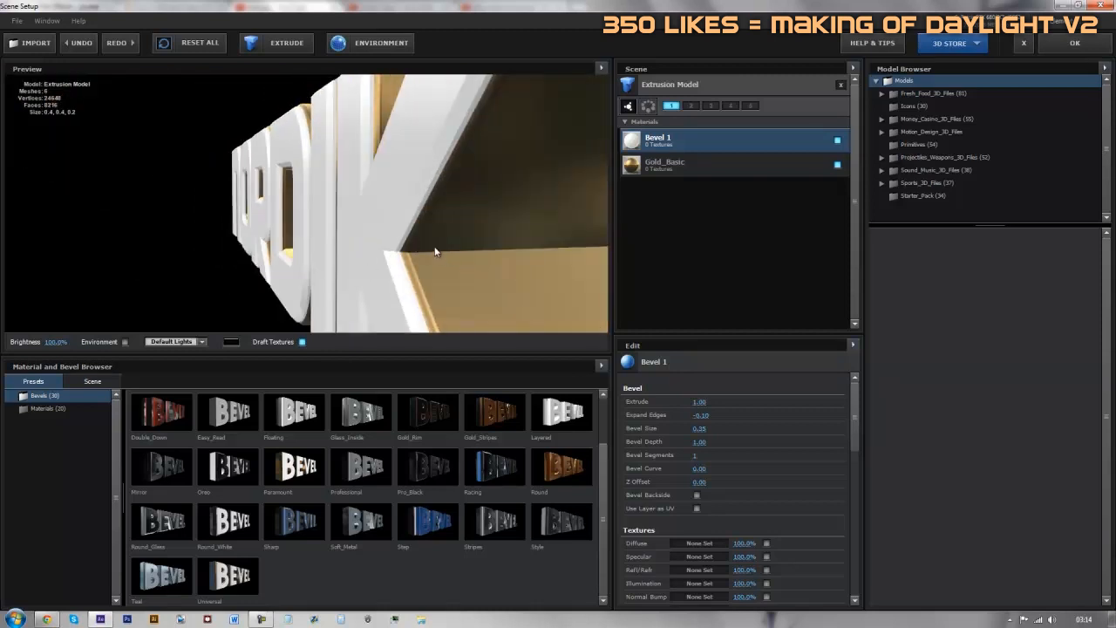
scroll(435, 252, down, 3)
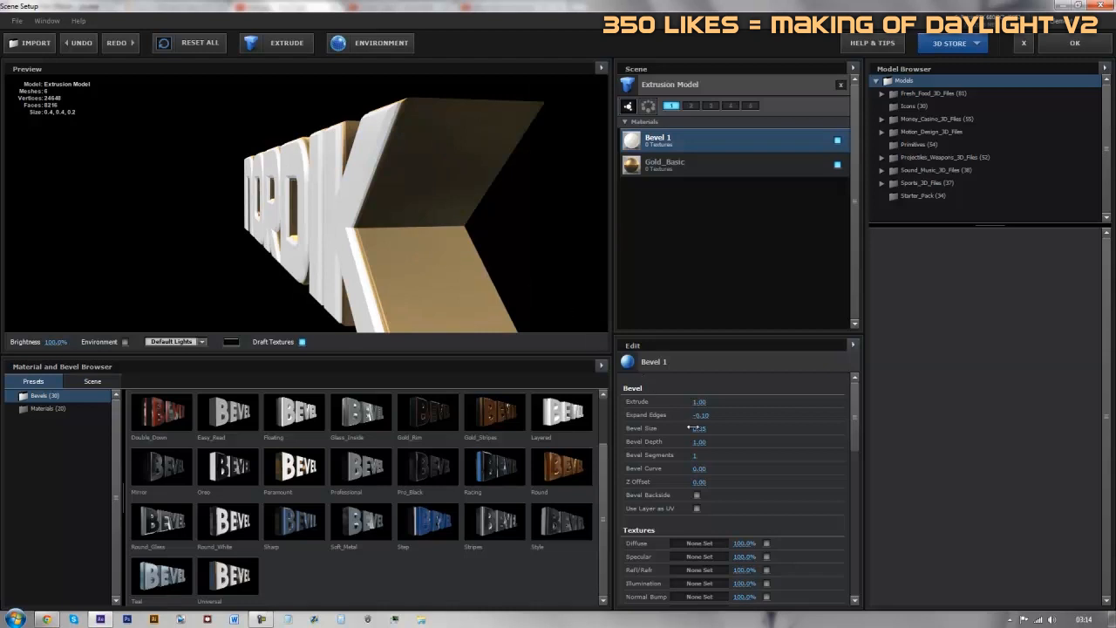
drag(352, 217, 376, 226)
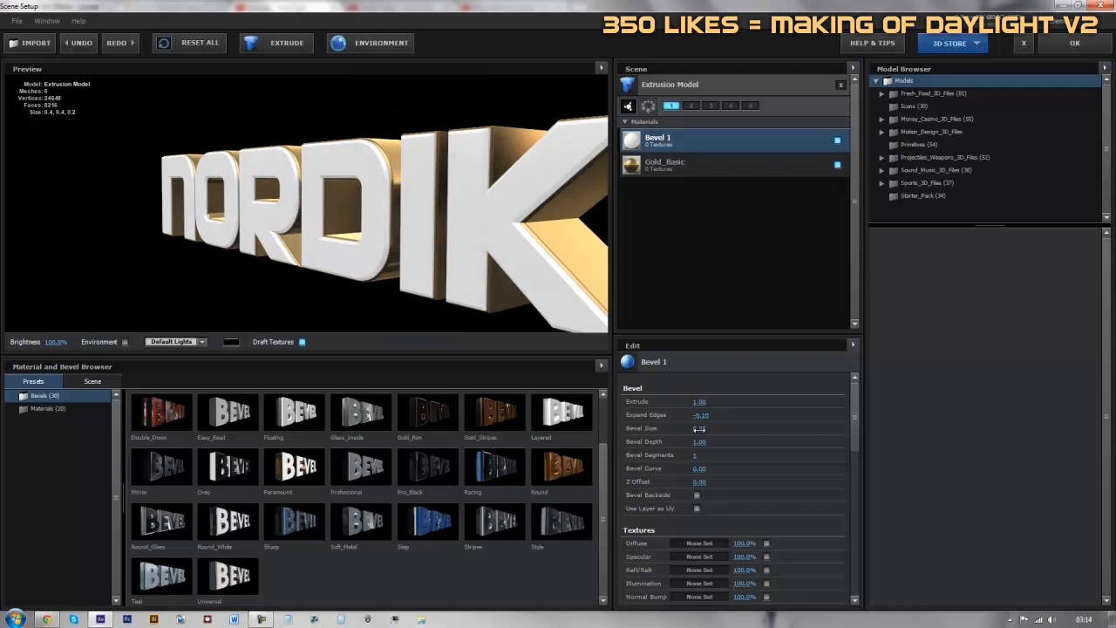
mouse_move(698, 428)
mouse_down()
mouse_move(680, 438)
mouse_move(700, 429)
mouse_up()
key(ctrl+z)
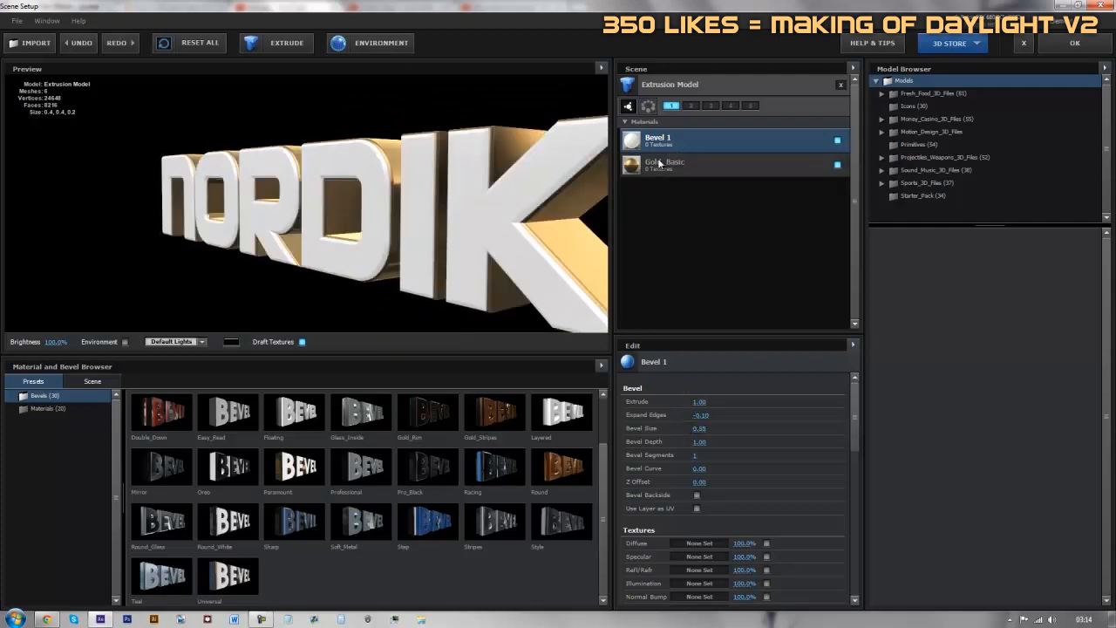
Step: Check the beveled NORDIK model once more and accept the scene setup to return to the composition
click(653, 164)
click(659, 142)
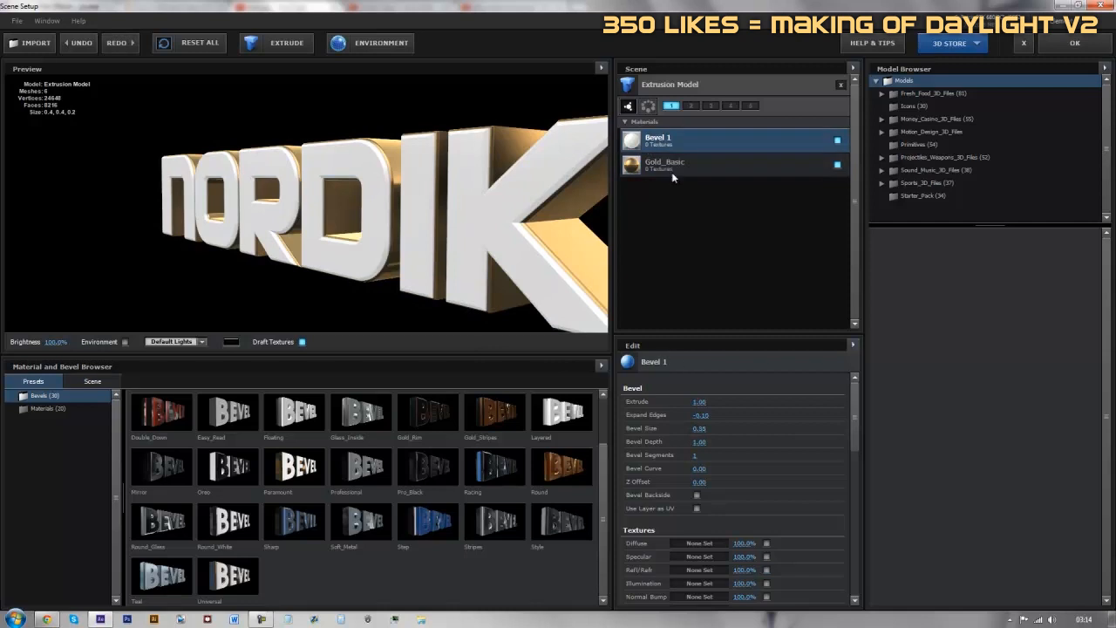
drag(523, 252, 567, 202)
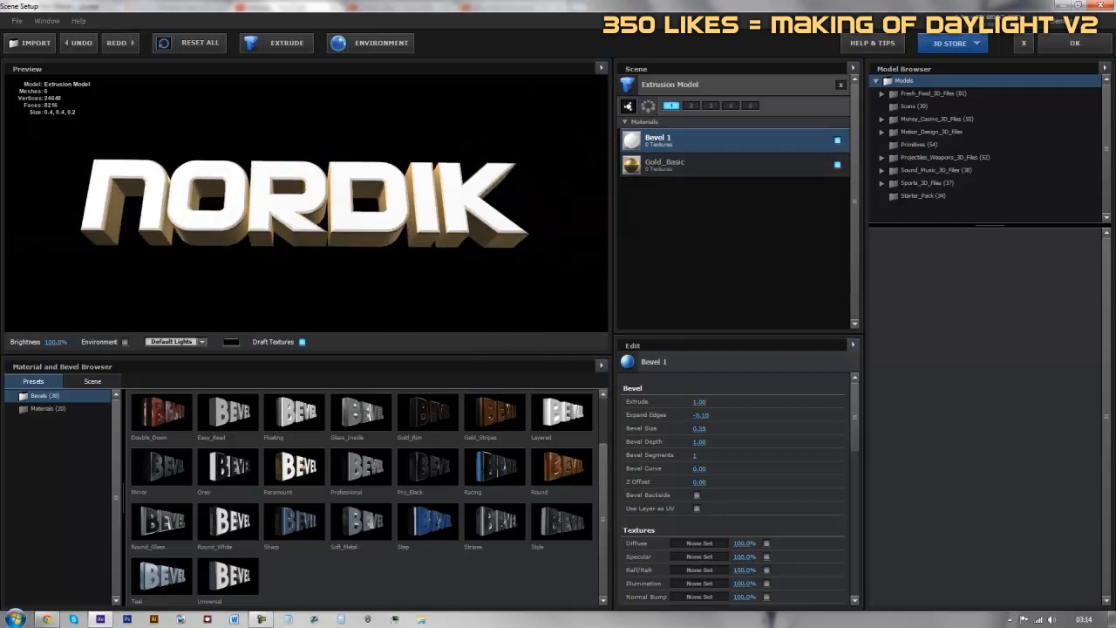
click(1074, 43)
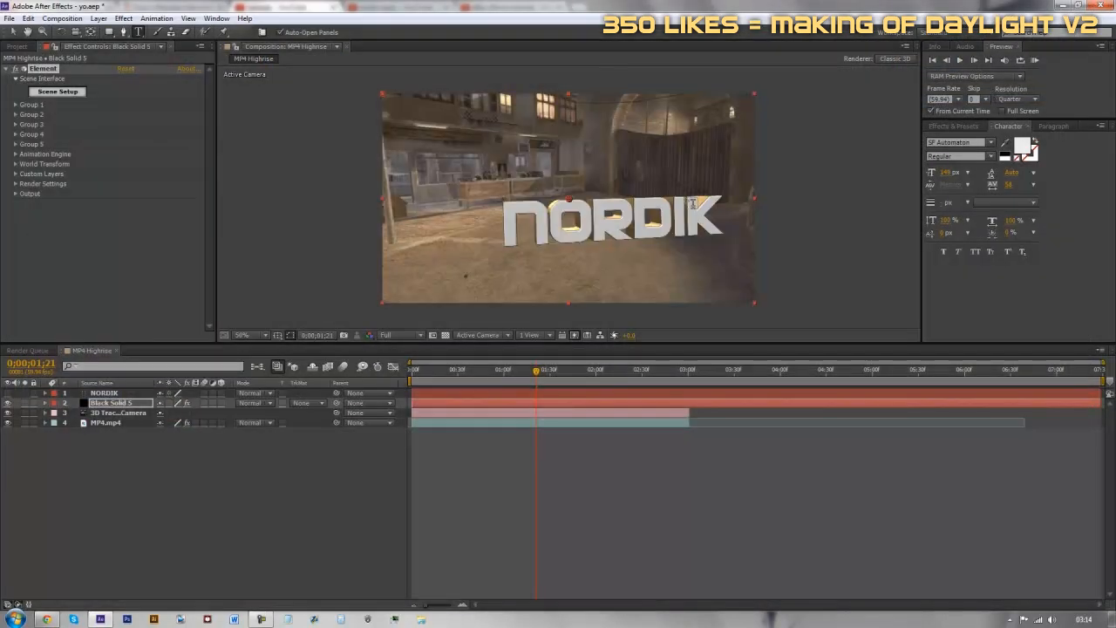
Step: Check the 3D text against the camera movement across the footage and set the current time to 0;00;00;29
drag(564, 373, 456, 414)
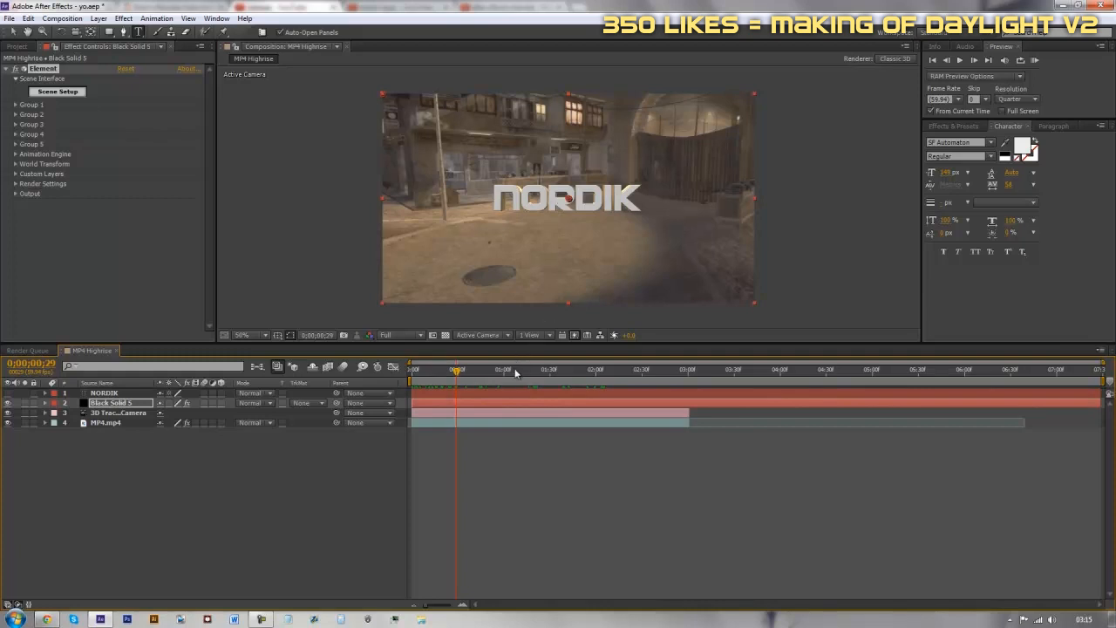
drag(502, 379, 463, 377)
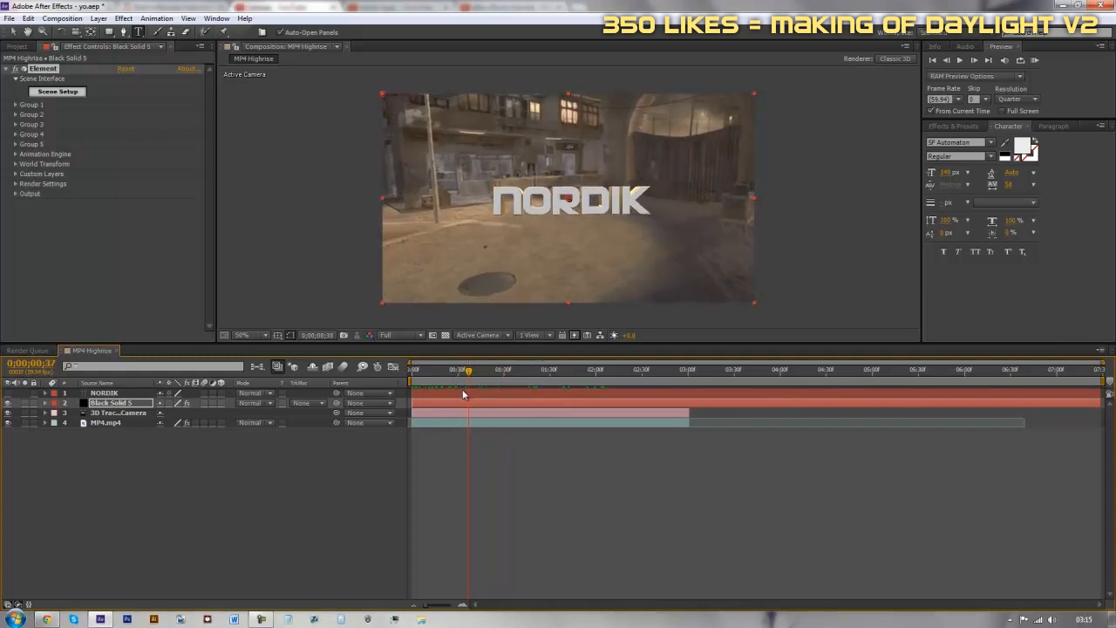
drag(499, 380, 415, 447)
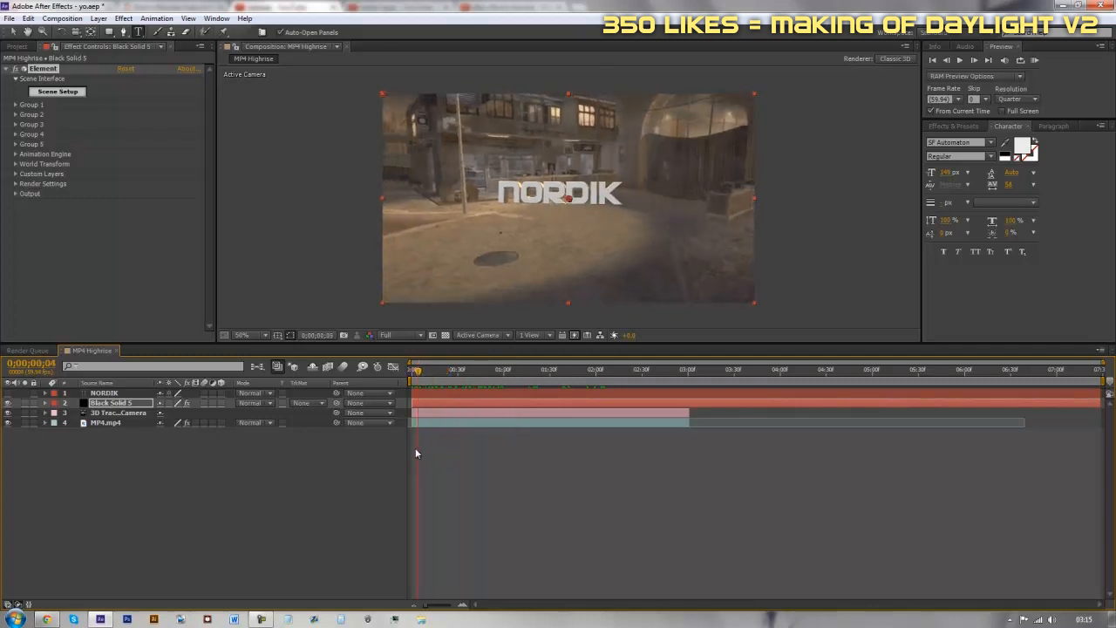
click(461, 372)
drag(462, 375, 459, 377)
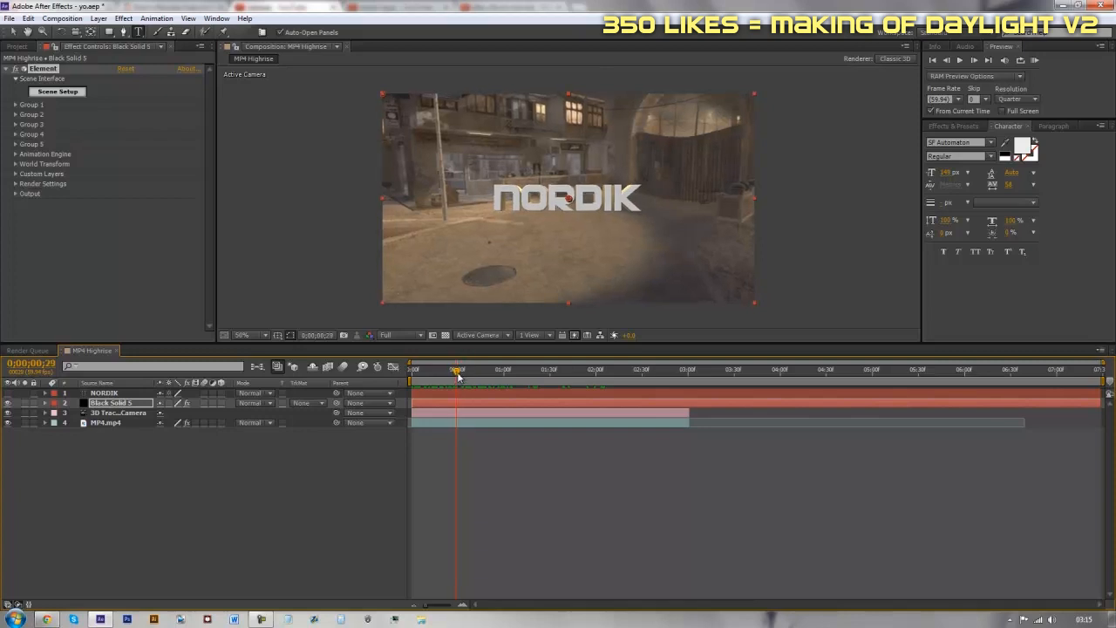
Step: Add FaZe Logo 2D.png from the project to the composition as the top layer, above NORDIK
click(17, 47)
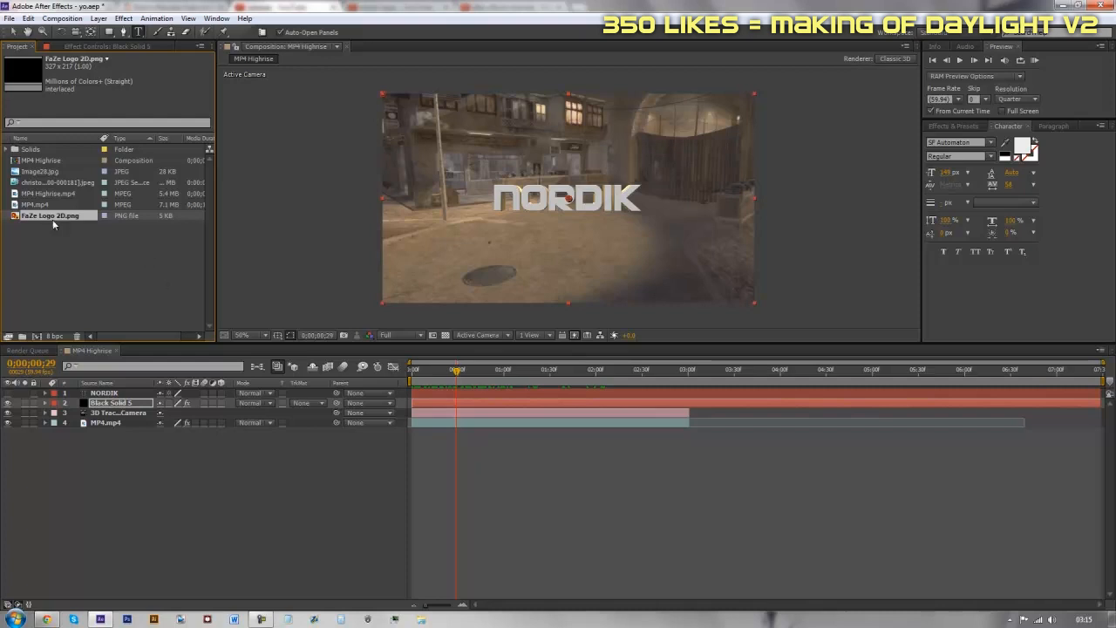
drag(73, 214, 116, 395)
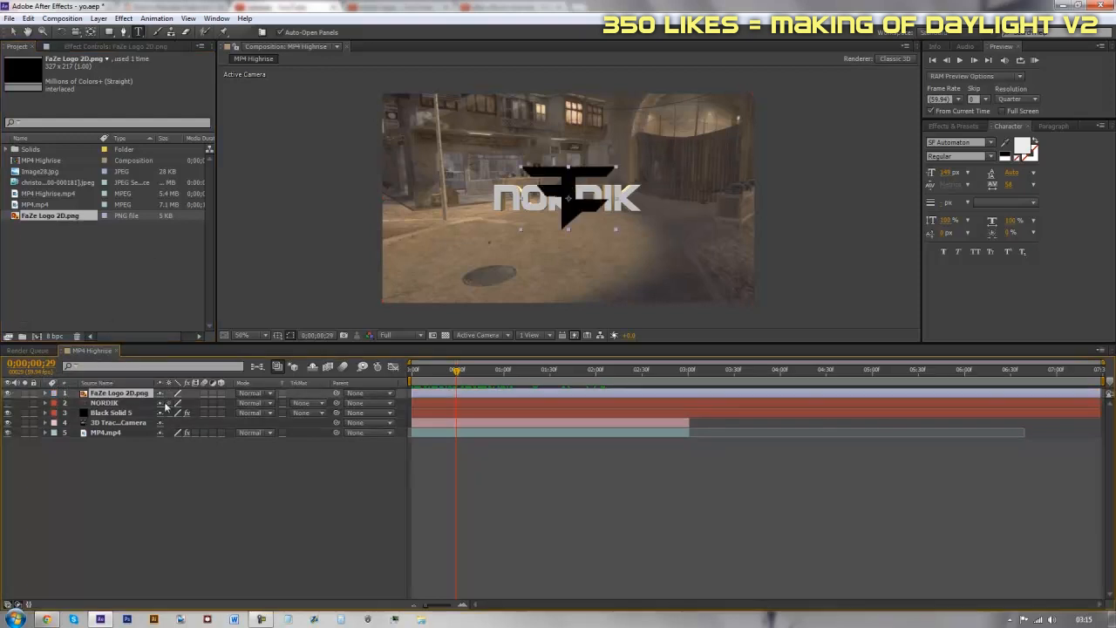
Step: Examine the FaZe logo's edges up close over the NORDIK text and activate the Pen tool
scroll(571, 227, up, 4)
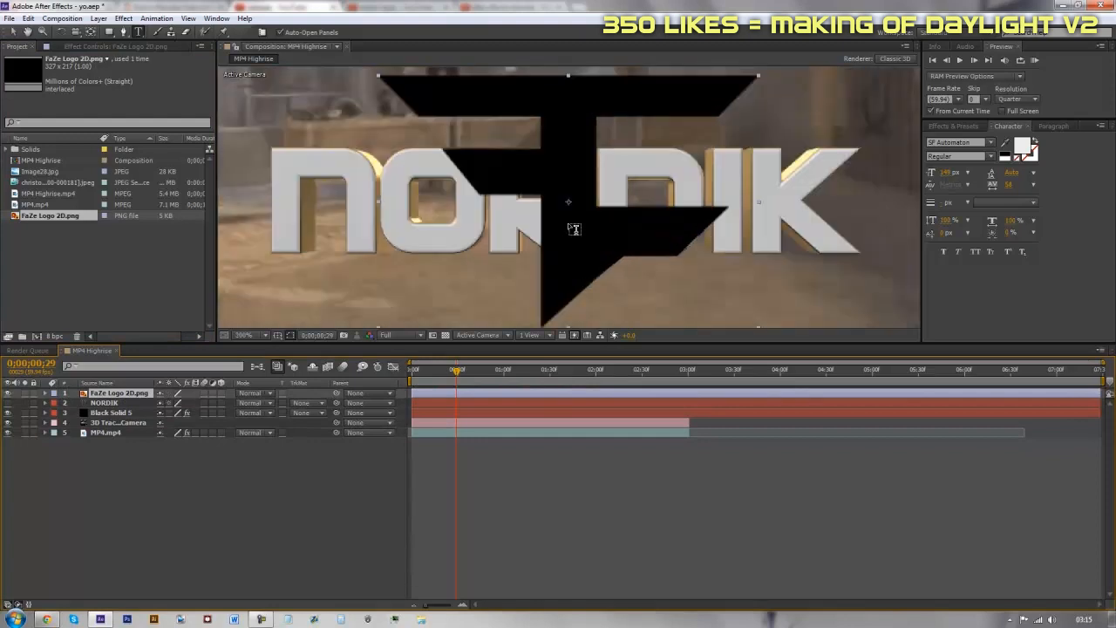
scroll(572, 228, up, 2)
scroll(568, 231, down, 4)
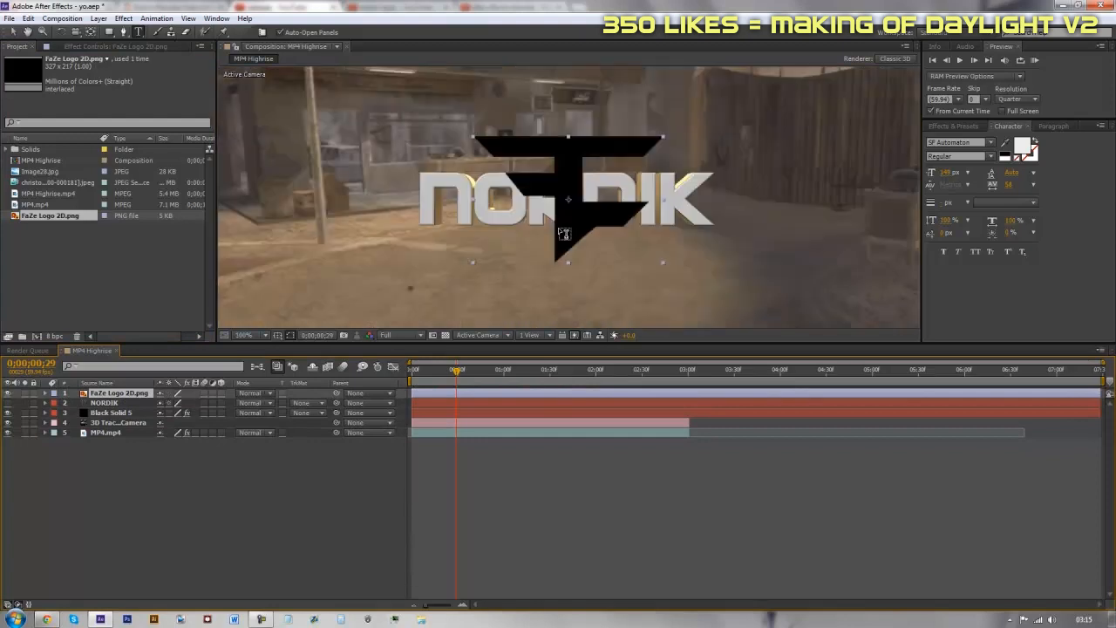
scroll(471, 198, up, 3)
scroll(422, 150, down, 1)
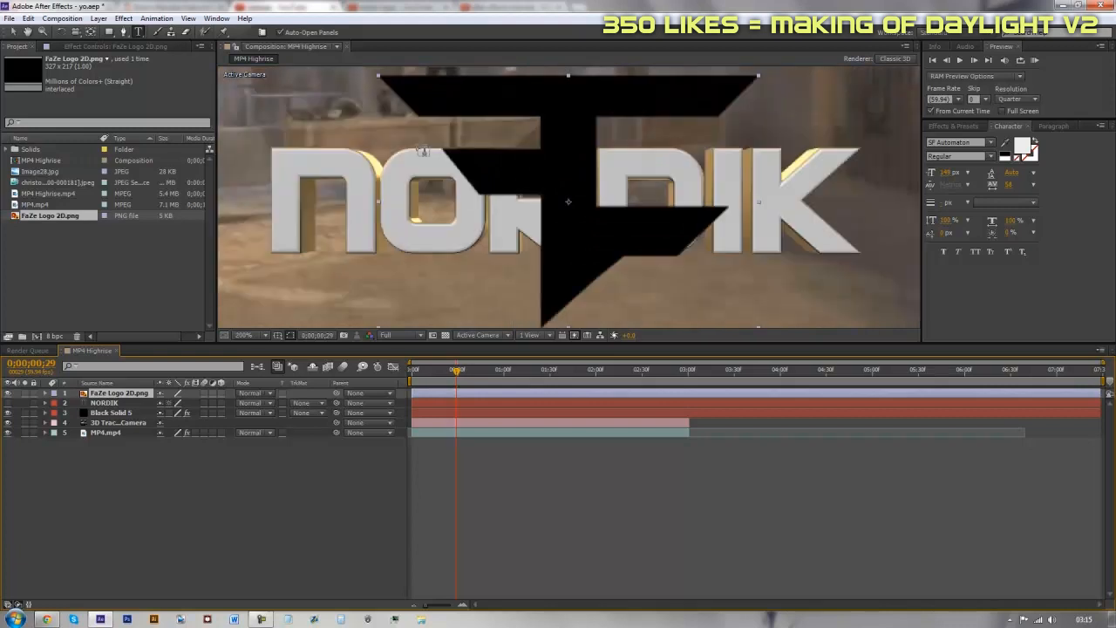
scroll(422, 150, down, 2)
scroll(573, 246, up, 3)
scroll(670, 241, down, 2)
scroll(671, 241, down, 2)
click(123, 32)
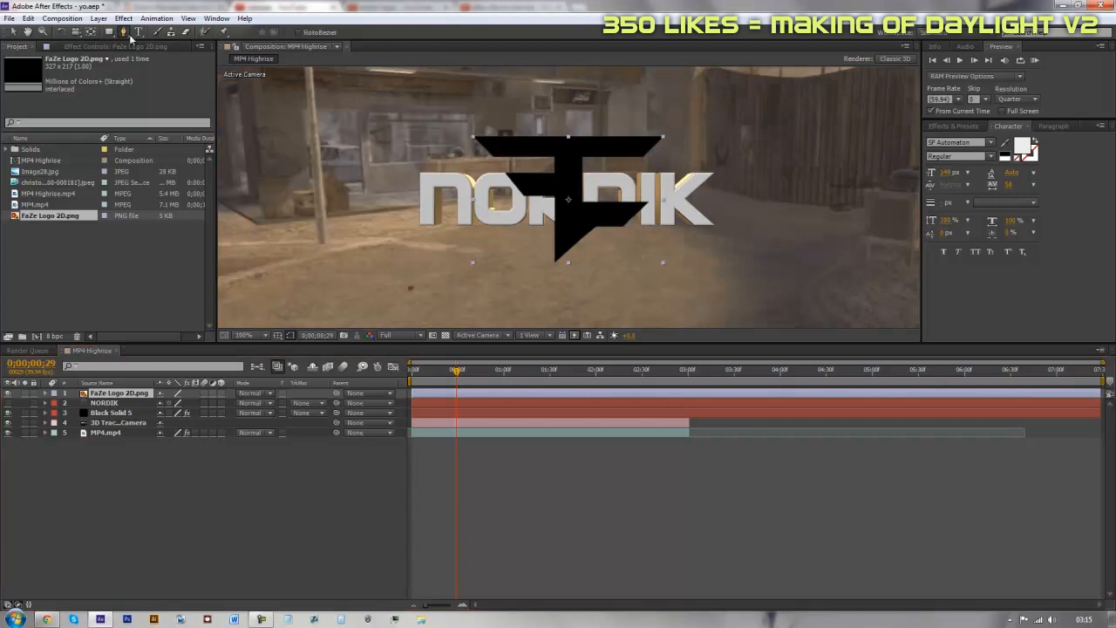
scroll(573, 281, up, 1)
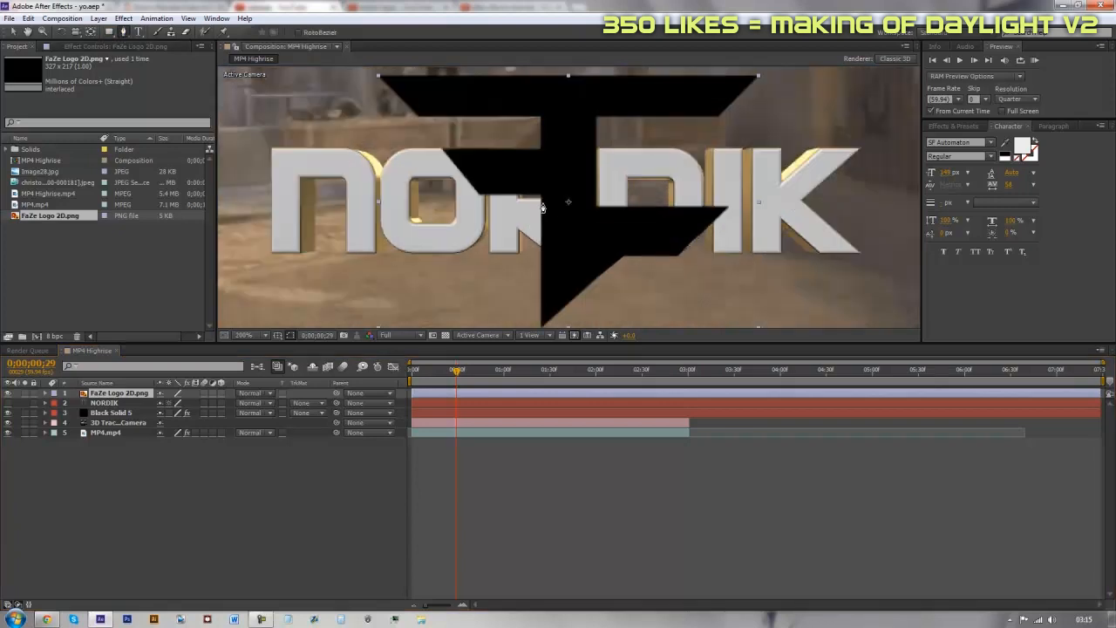
scroll(541, 211, up, 2)
scroll(507, 233, down, 3)
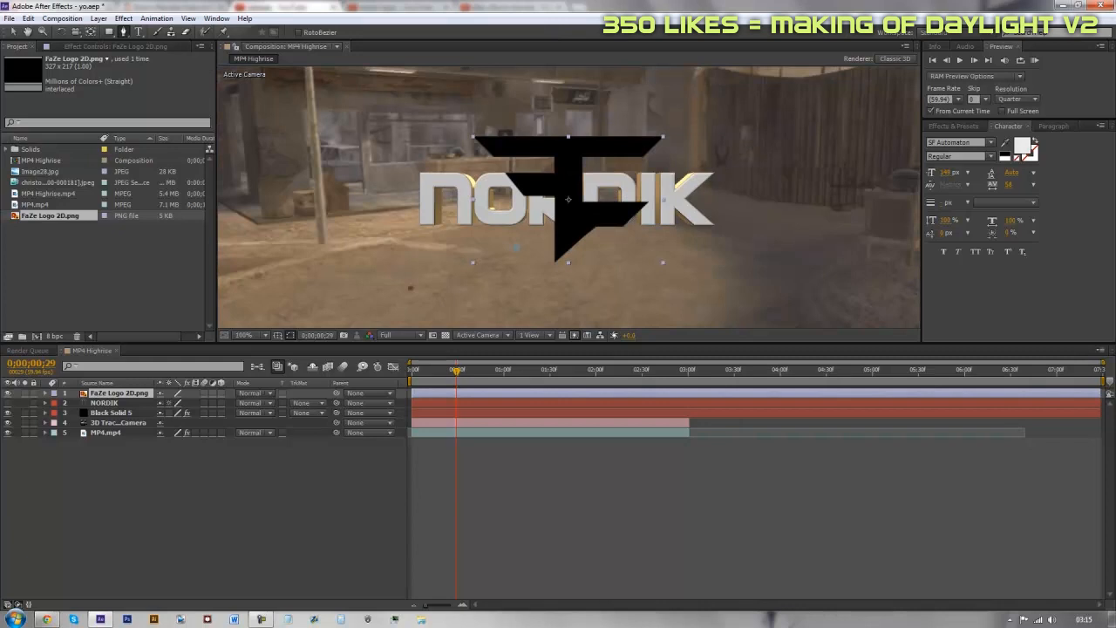
Step: Review the layers offered for Path Layer 1 in the Custom Text and Masks settings of Element on Black Solid 5
click(100, 413)
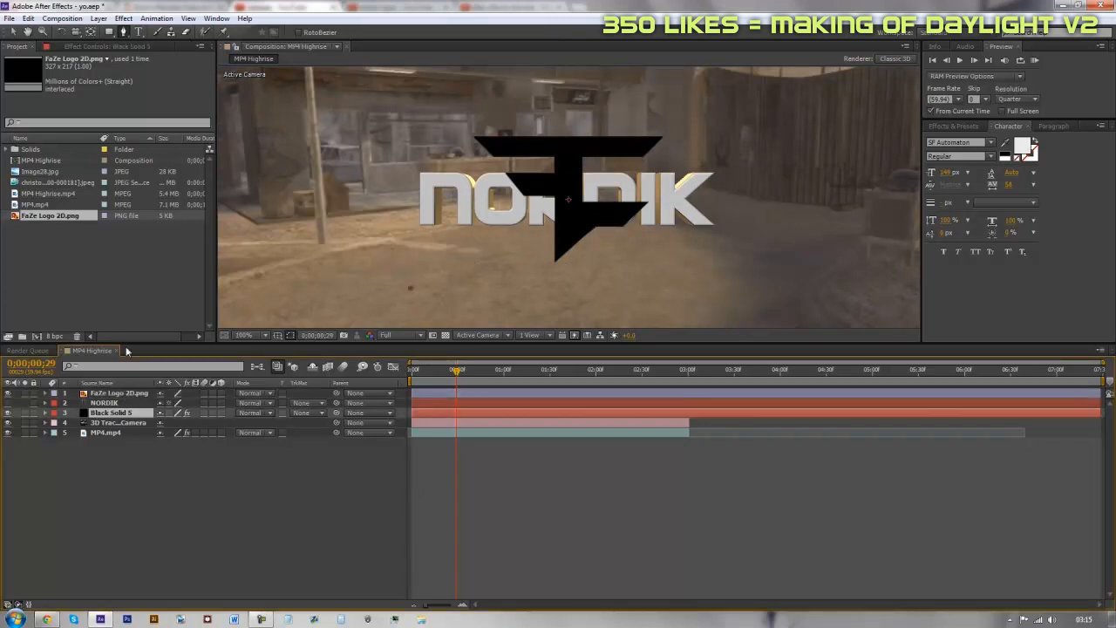
click(81, 47)
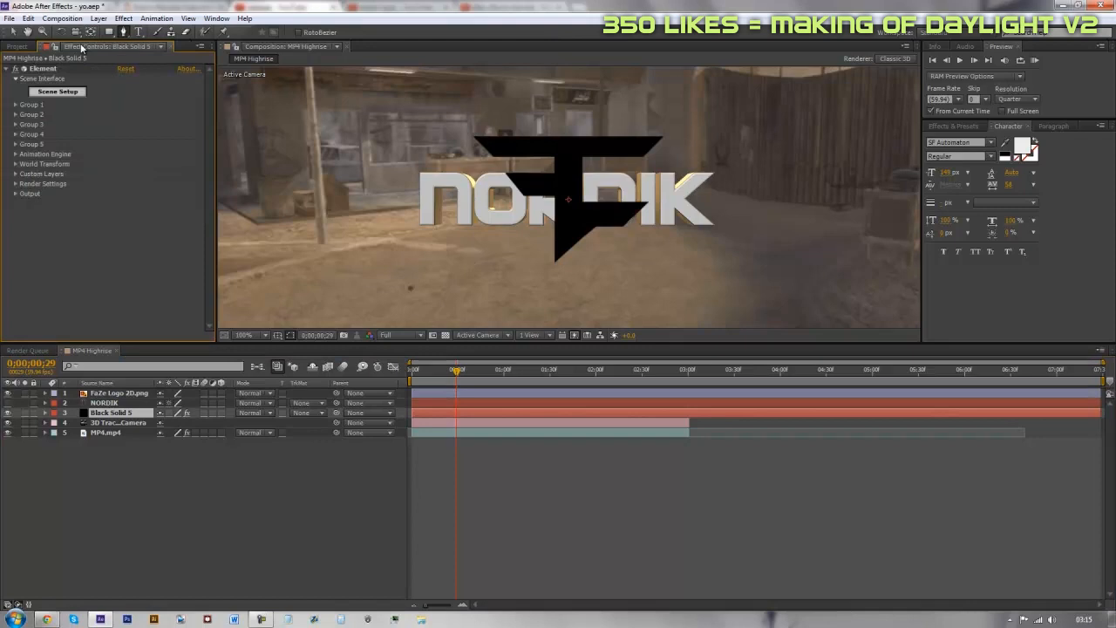
click(16, 175)
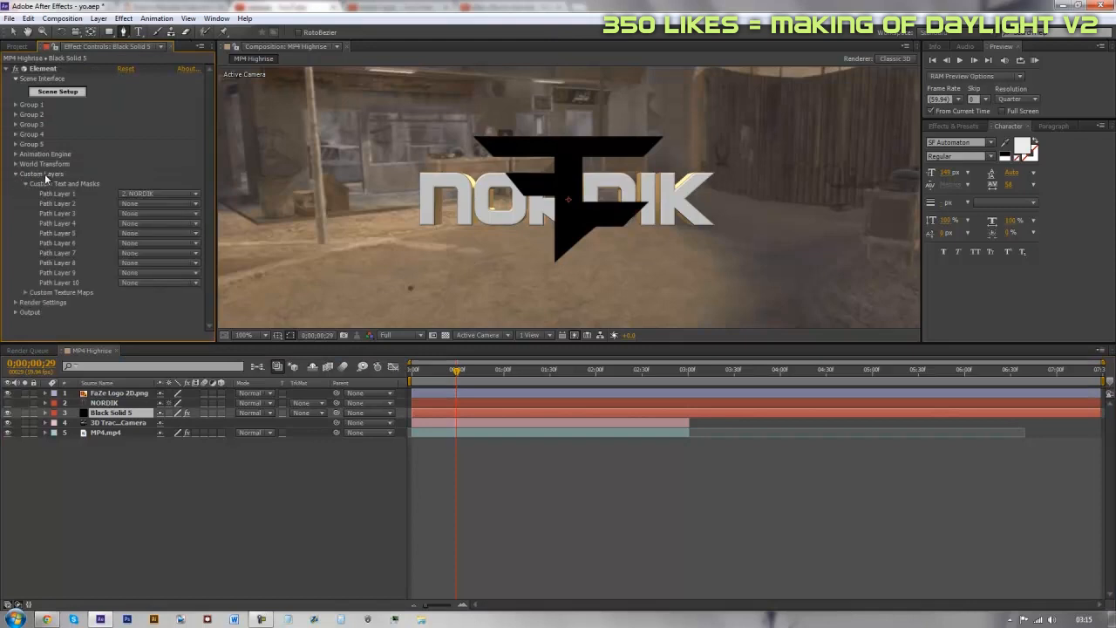
click(131, 194)
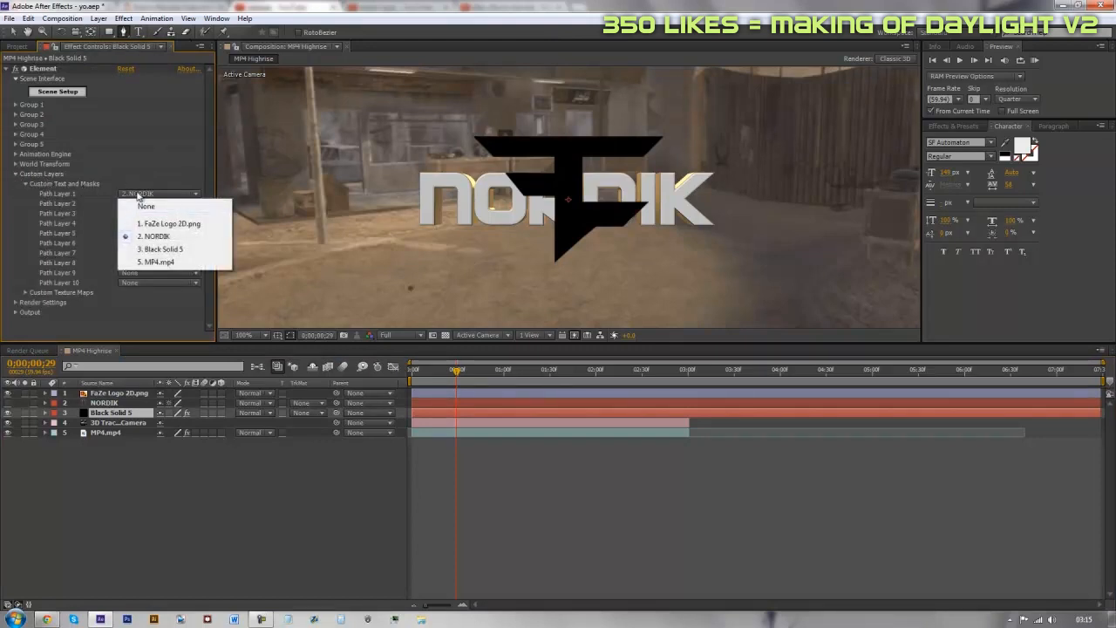
click(144, 181)
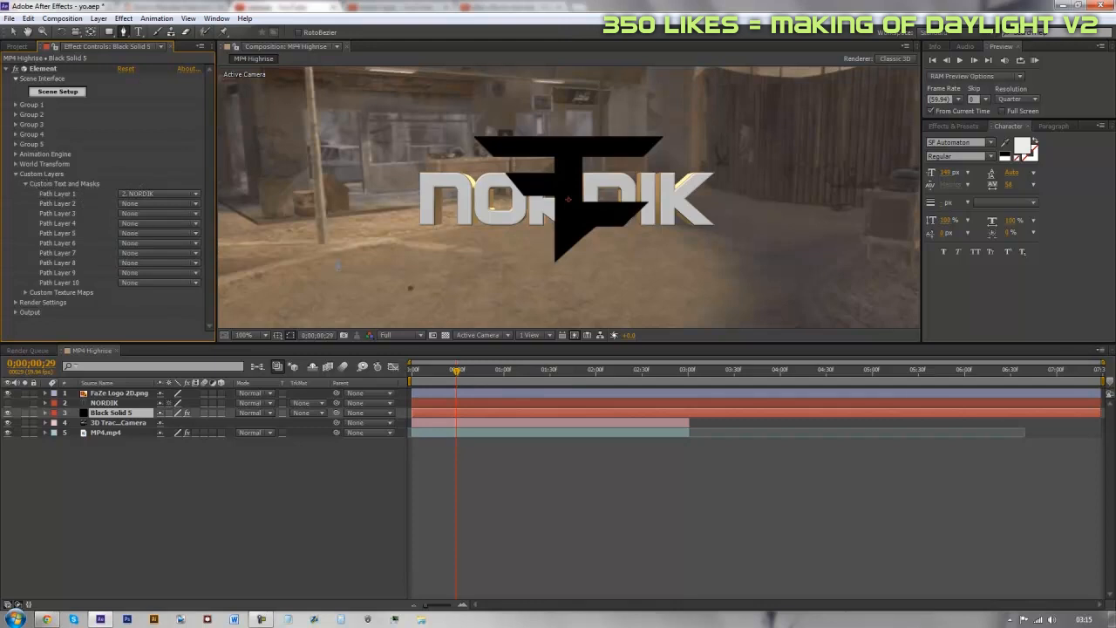
click(25, 185)
click(16, 174)
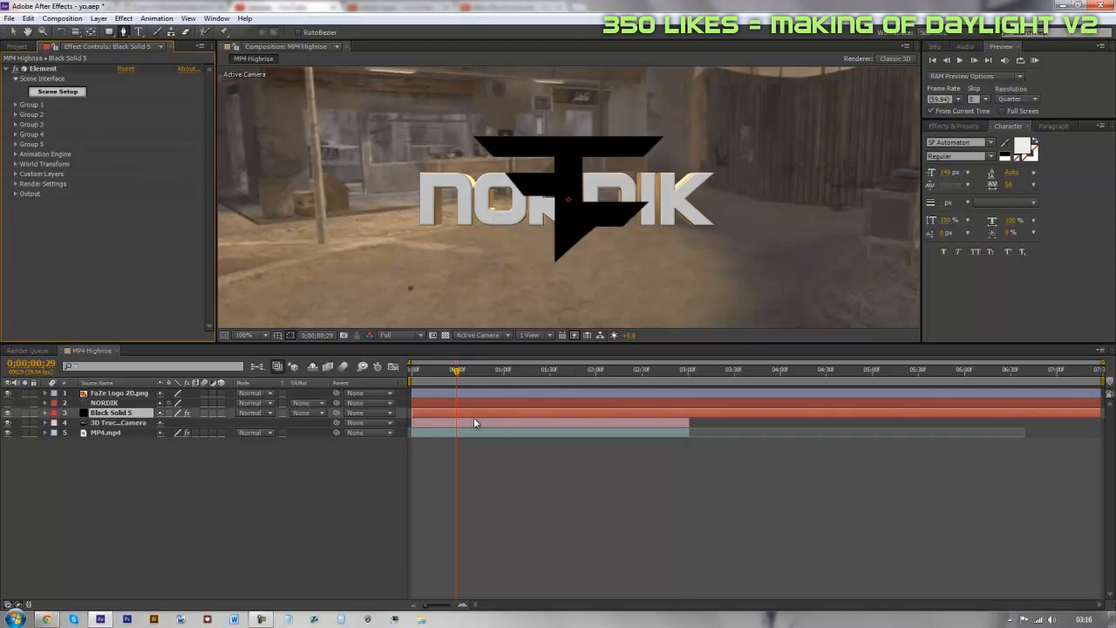
Step: Preview an Auto-trace of the FaZe Logo 2D.png layer's alpha channel for the current frame, and cancel it
click(113, 393)
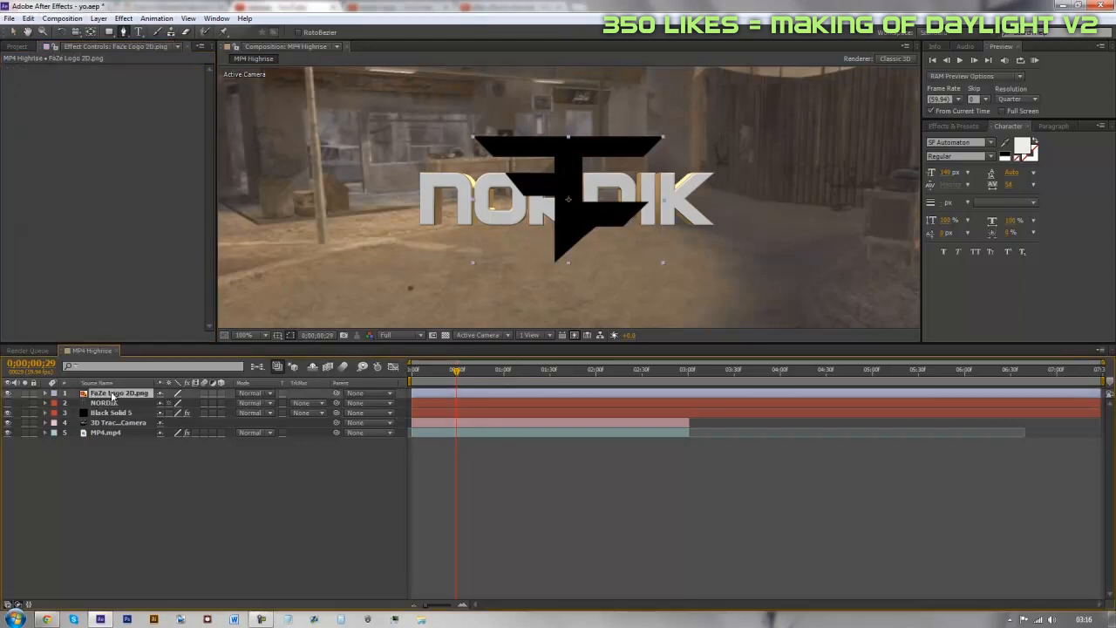
scroll(555, 248, up, 1)
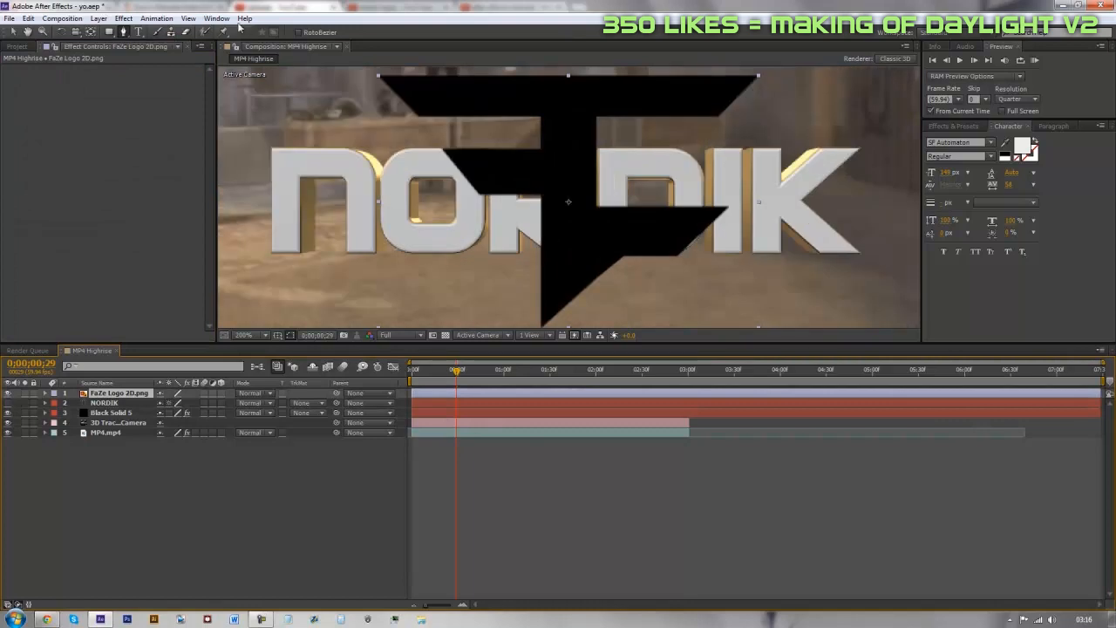
scroll(235, 157, down, 1)
click(98, 19)
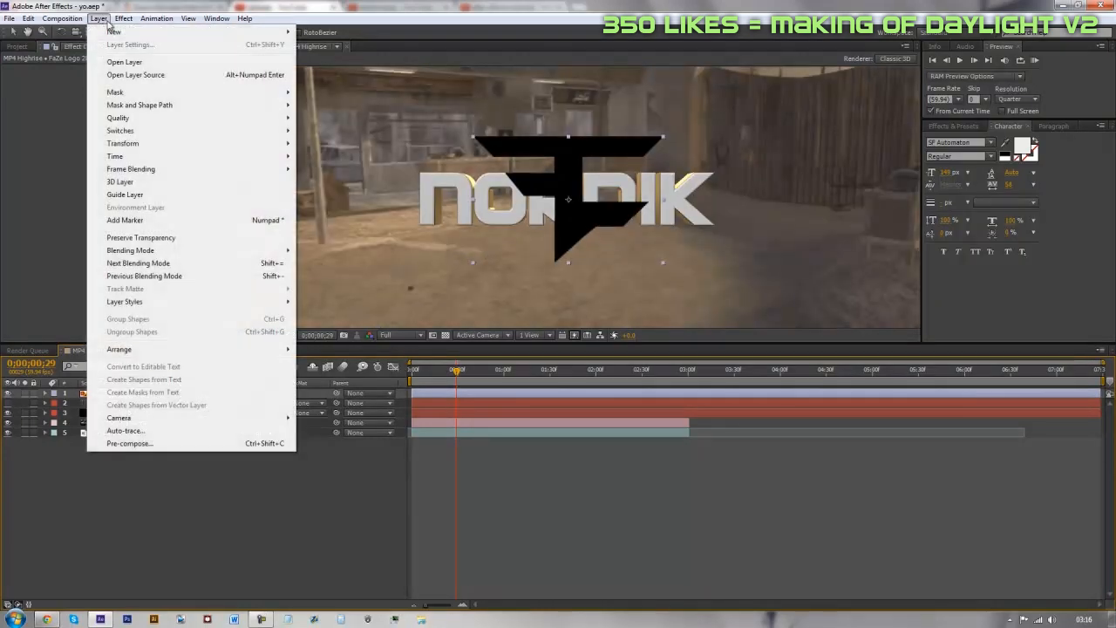
click(138, 430)
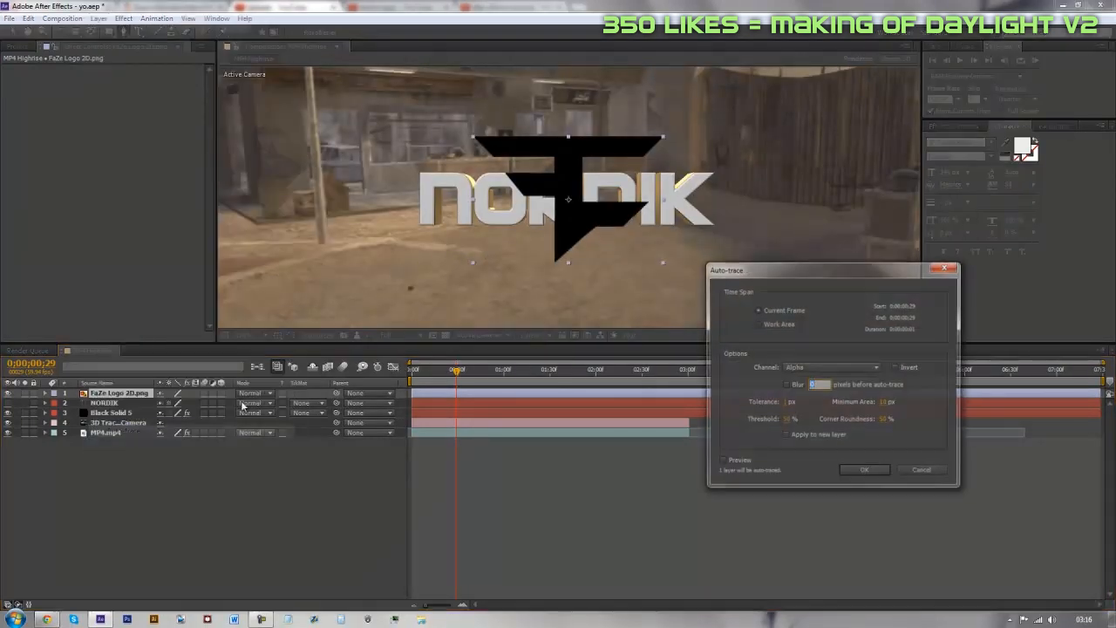
click(723, 462)
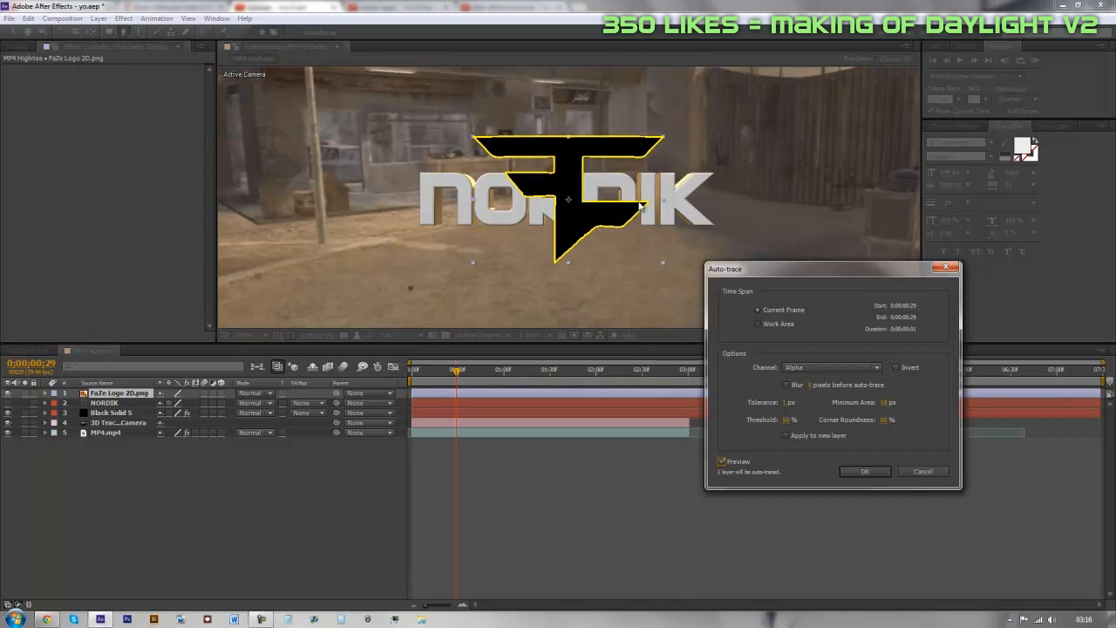
click(925, 472)
Step: Start a Pen mask on the FaZe logo layer, tracing from the inner corner under the middle arm around the bottom tip and lower arm
scroll(543, 207, up, 2)
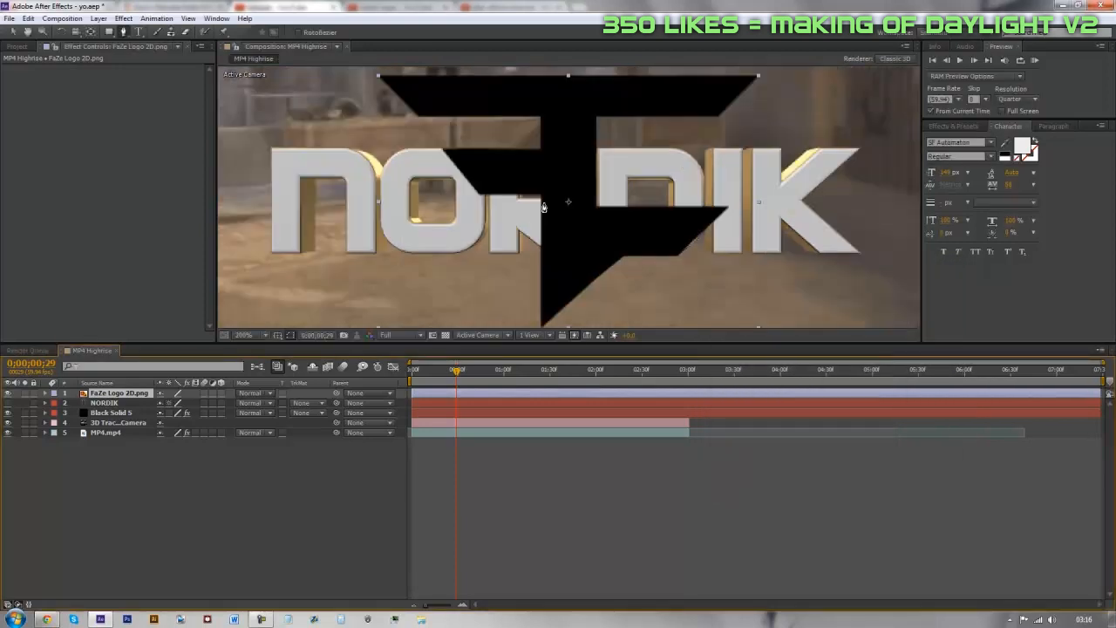
scroll(576, 240, up, 2)
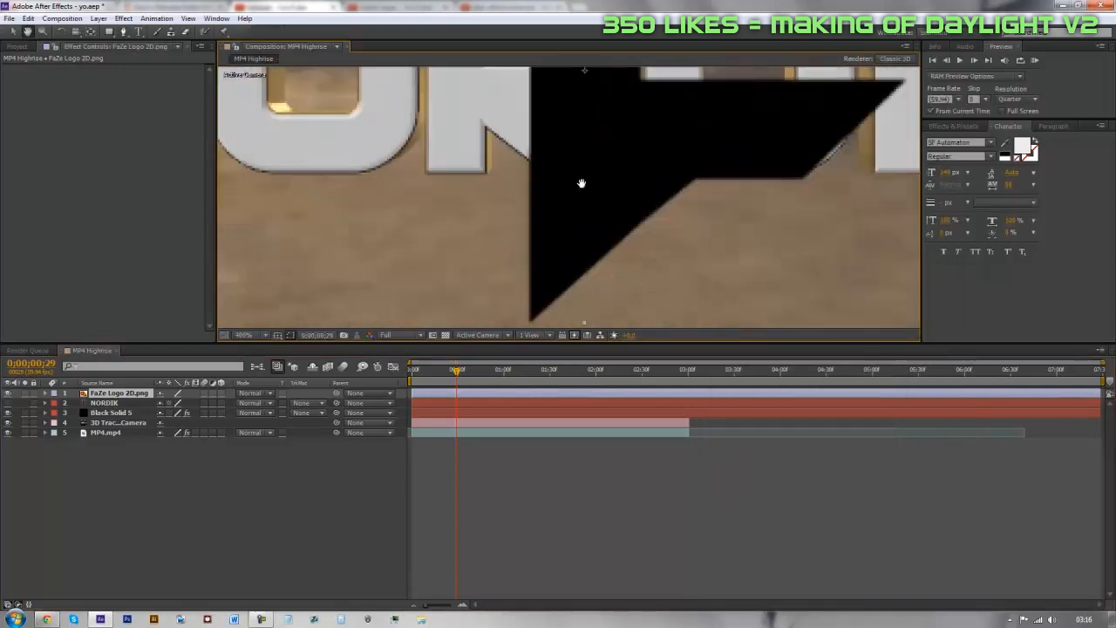
key(g)
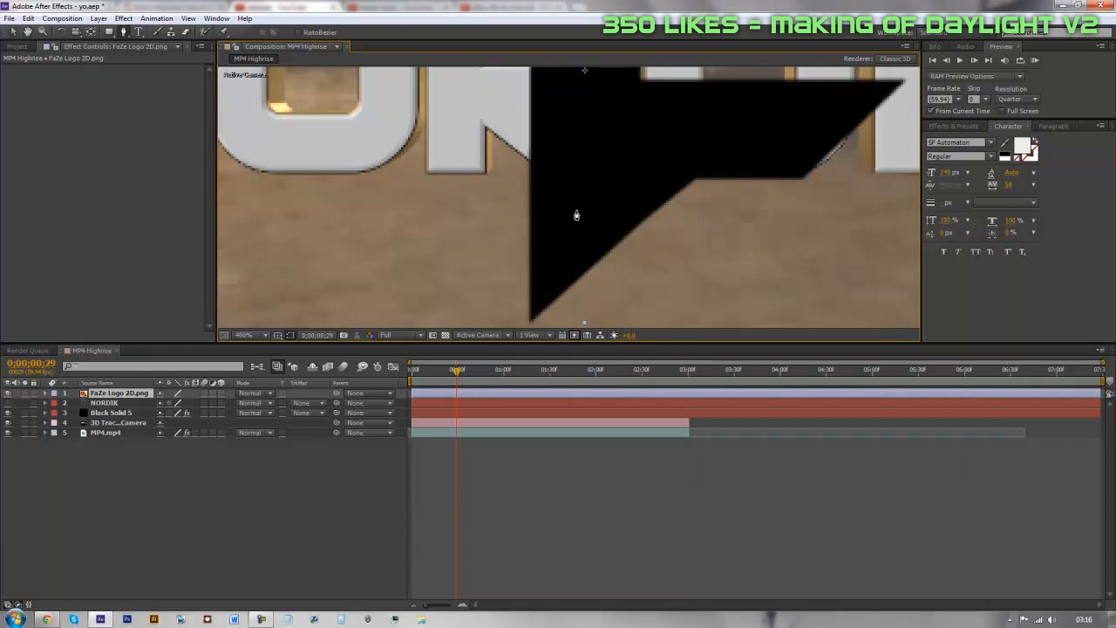
scroll(578, 211, down, 2)
click(548, 129)
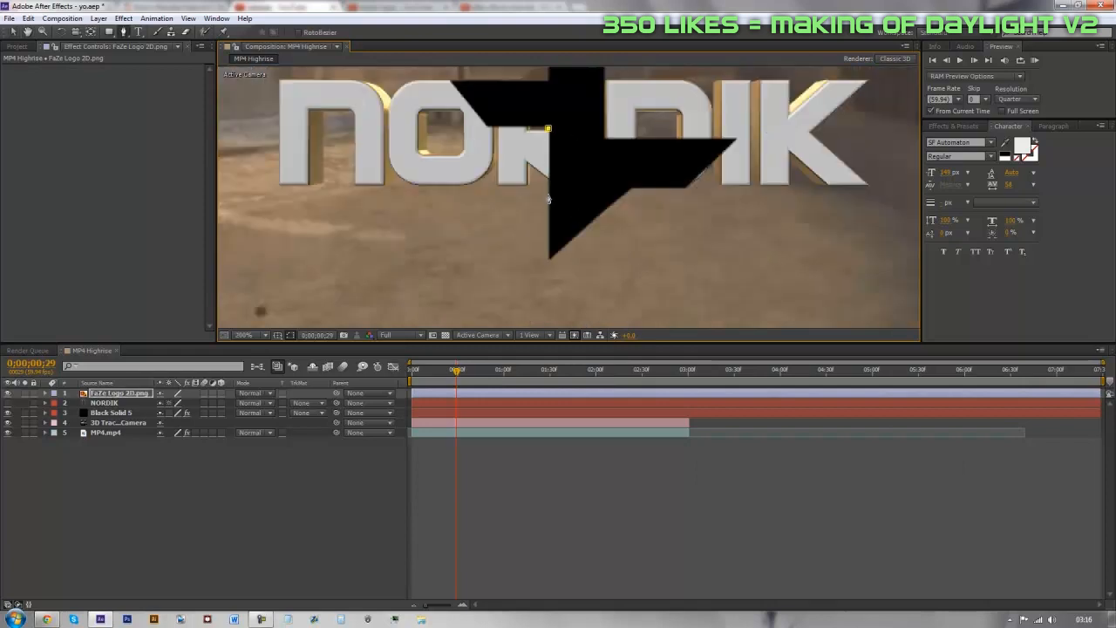
click(548, 260)
click(631, 179)
key(ctrl+z)
click(632, 189)
click(689, 188)
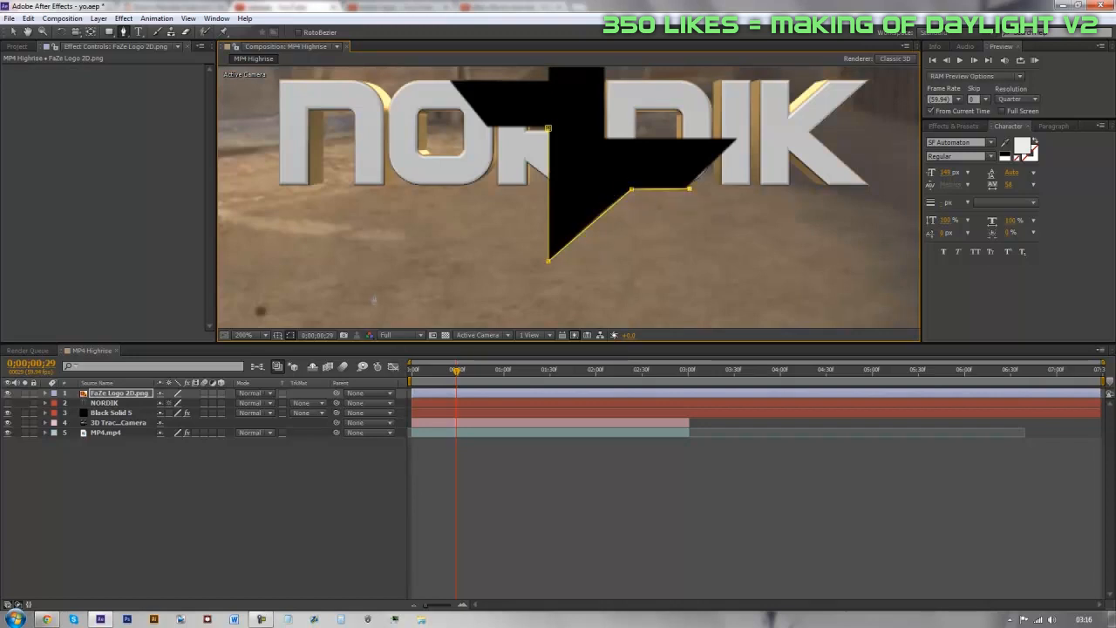
click(736, 137)
click(606, 137)
Step: Continue the mask around the logo's top bar and middle arm, and close it at its starting point
scroll(610, 138, down, 1)
click(588, 124)
click(647, 124)
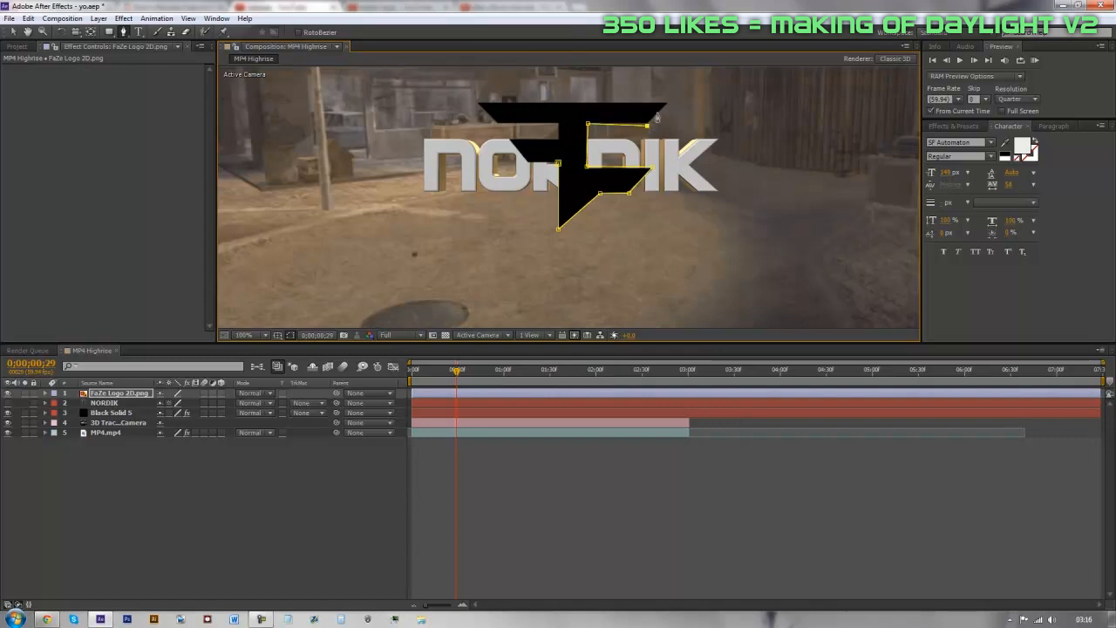
click(669, 102)
click(481, 102)
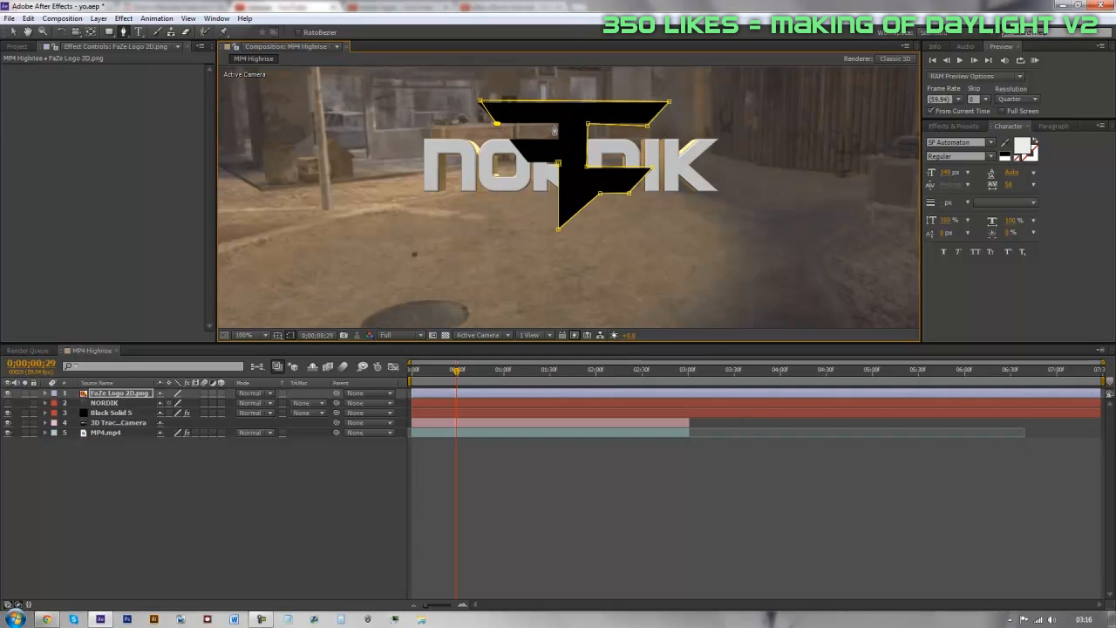
click(559, 136)
click(510, 138)
scroll(568, 183, up, 4)
scroll(577, 197, down, 2)
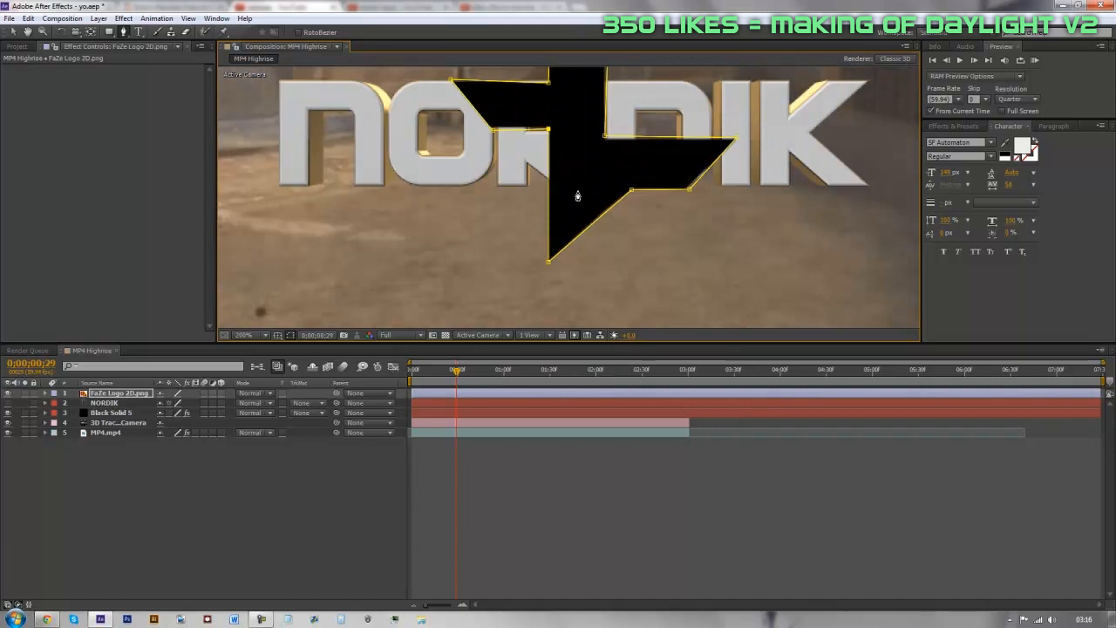
scroll(577, 196, down, 1)
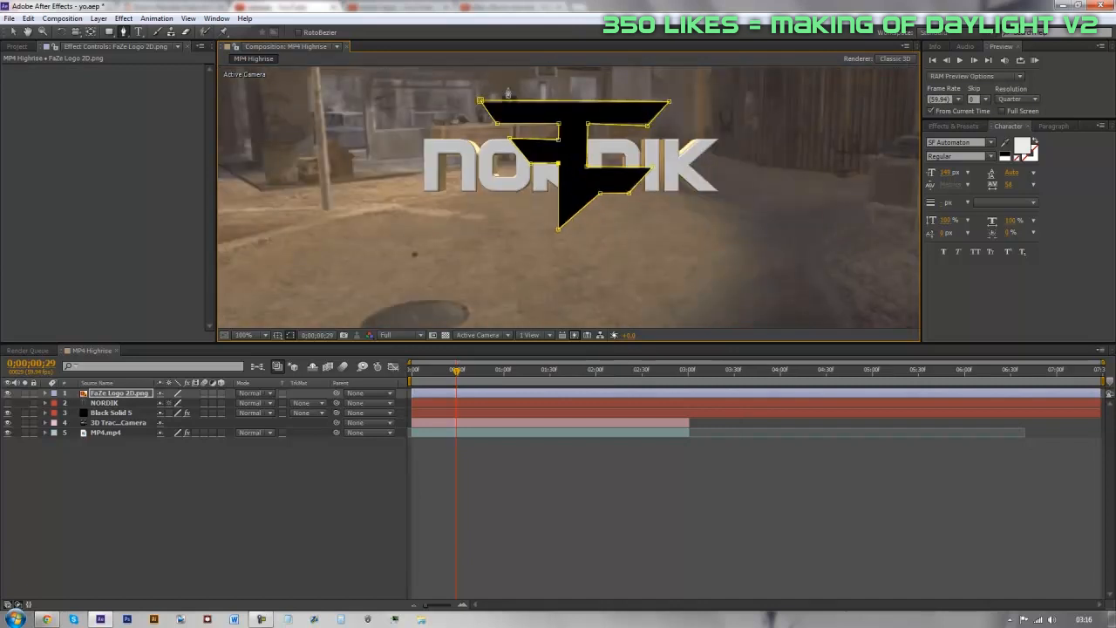
Step: Move FaZe Logo 2D.png below Black Solid 5 and review the layers offered for Element's Path Layer 1
drag(106, 395, 109, 418)
click(111, 403)
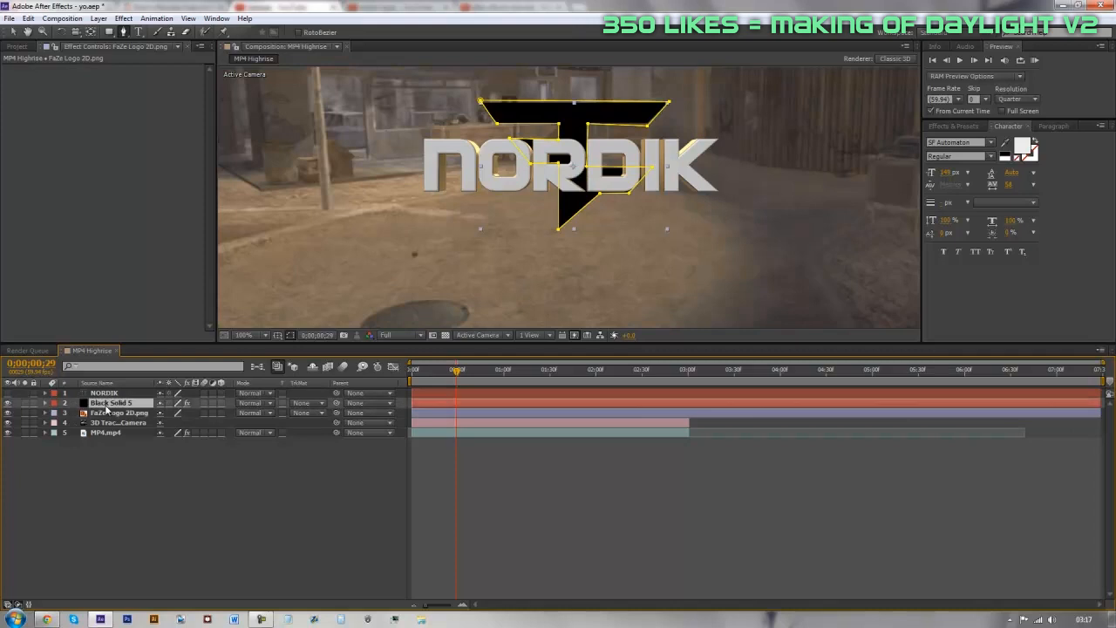
click(15, 175)
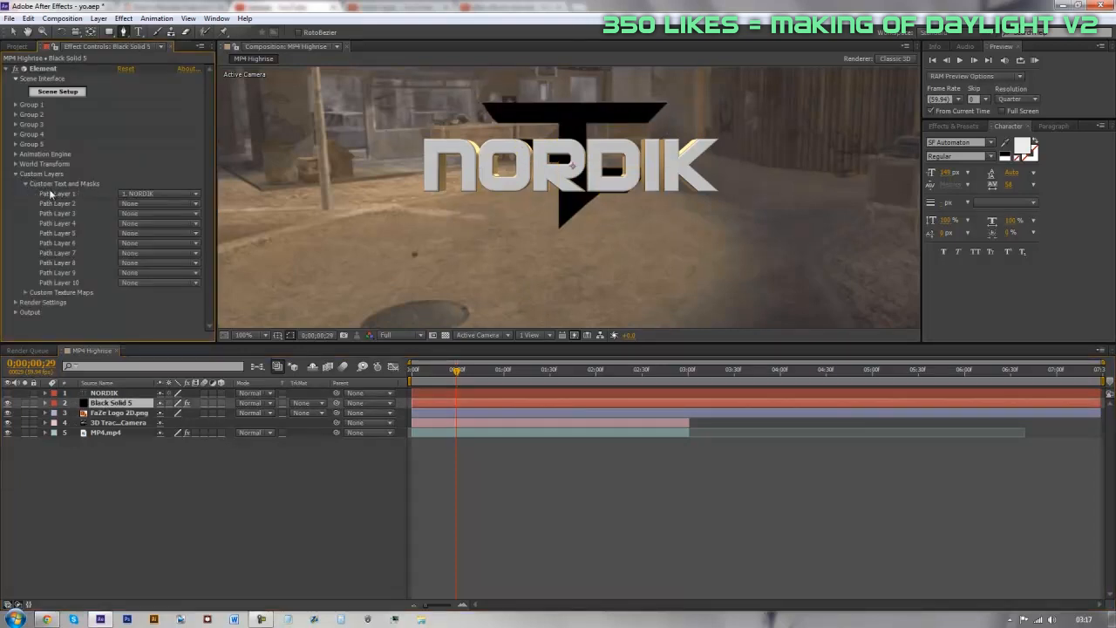
click(142, 195)
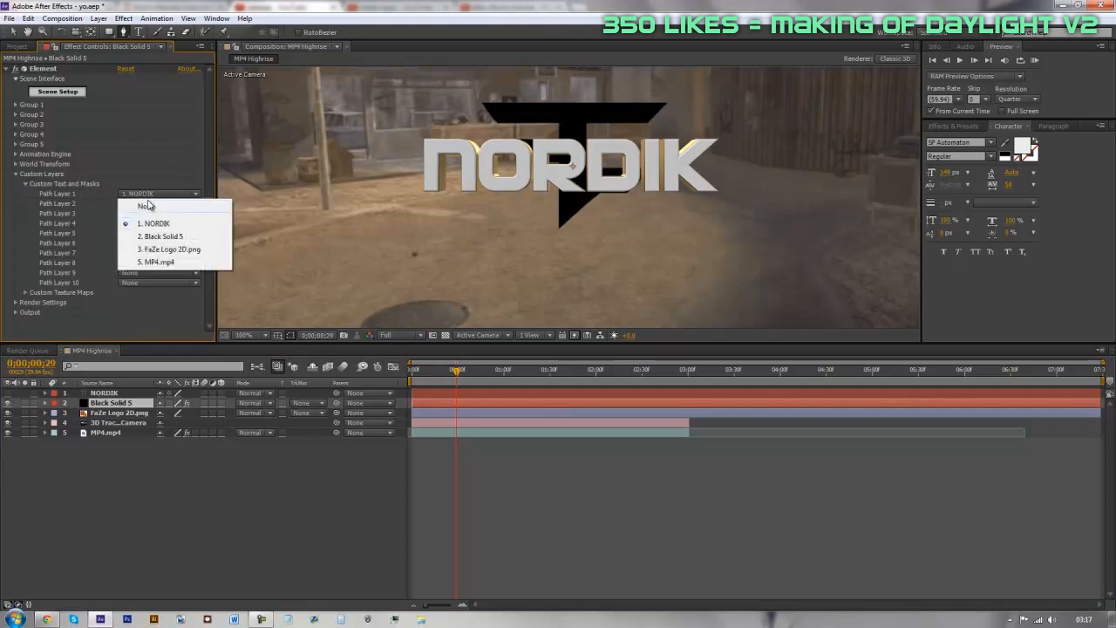
click(189, 538)
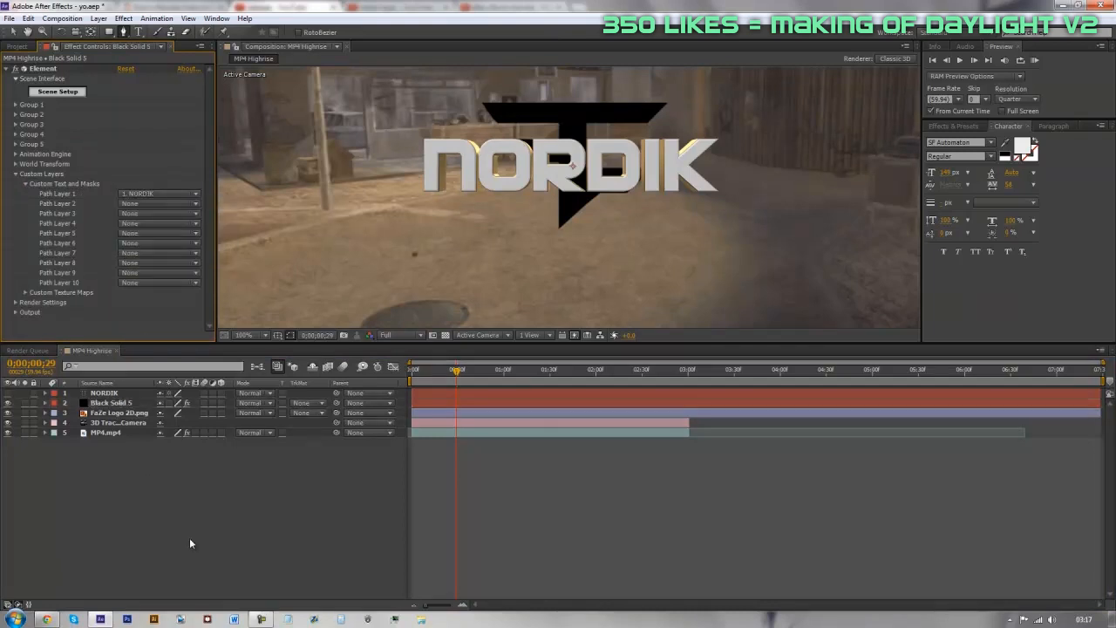
Step: Delete the FaZe Logo 2D.png layer from the composition and collapse Element's Custom Layers settings
click(116, 413)
key(Delete)
click(15, 175)
Step: Check the whole frame with the NORDIK text further along the footage and set the current time to 0;00;01;10
drag(468, 370, 508, 416)
scroll(567, 232, down, 1)
key(v)
mouse_move(642, 228)
mouse_down()
mouse_move(621, 220)
mouse_move(623, 233)
mouse_up()
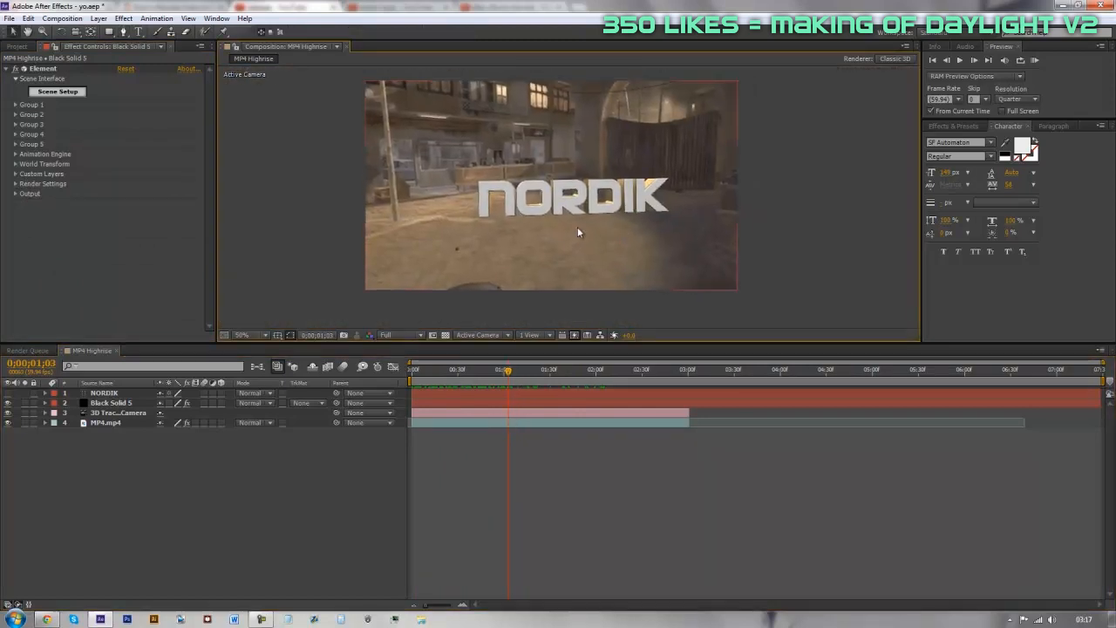
drag(533, 374, 519, 372)
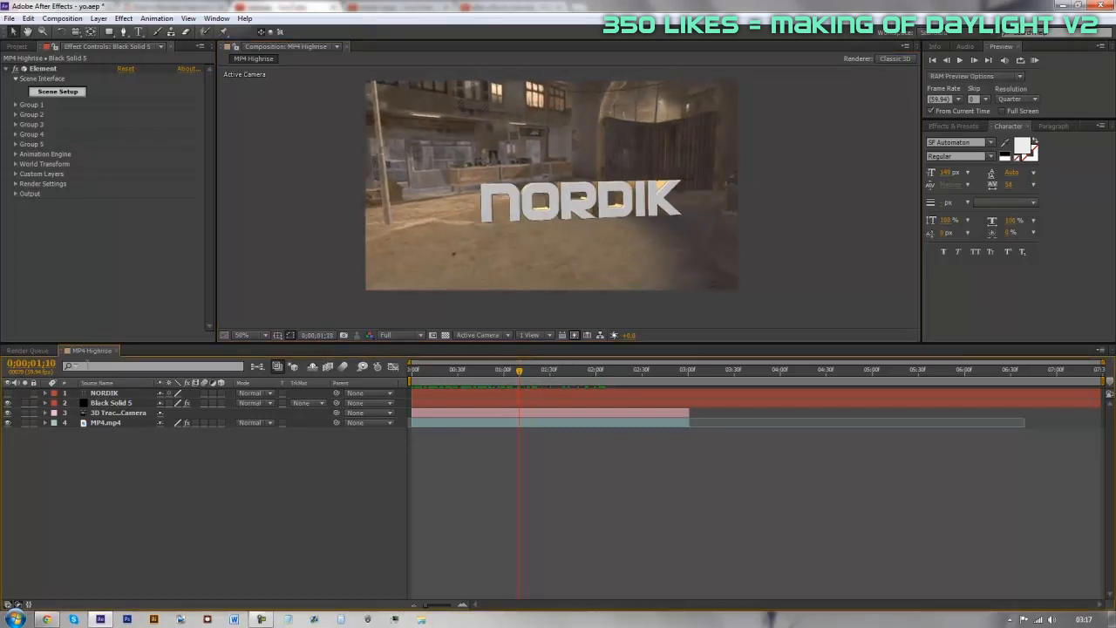
Step: Reposition the NORDIK text in Group 1's Particle Replicator on Black Solid 5, with Position XY about 568, 388 and Position Z 360
click(105, 403)
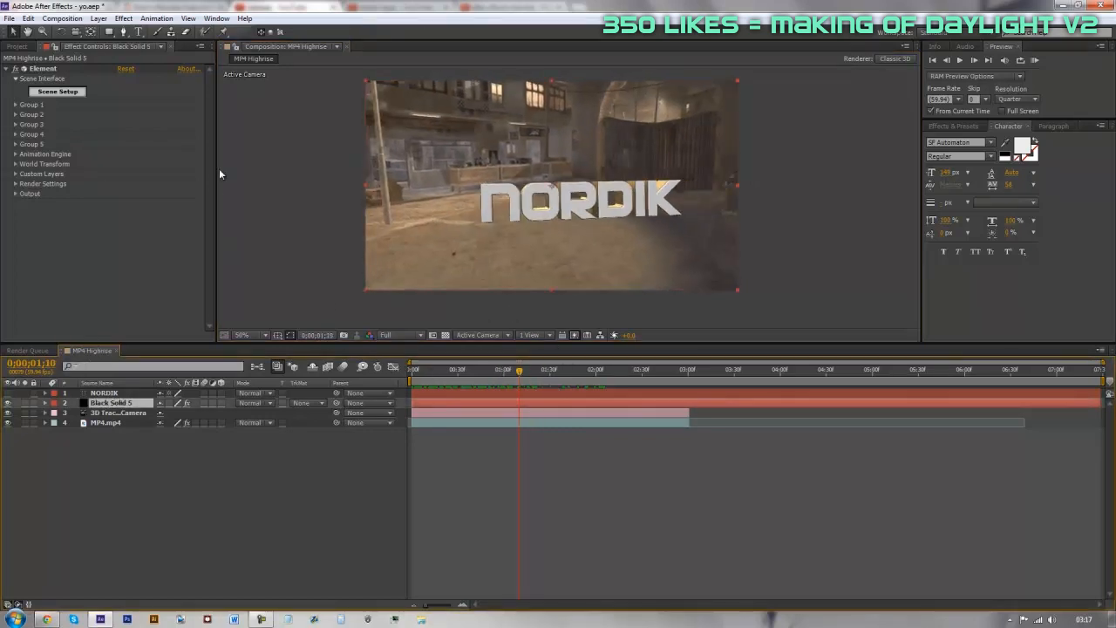
click(15, 104)
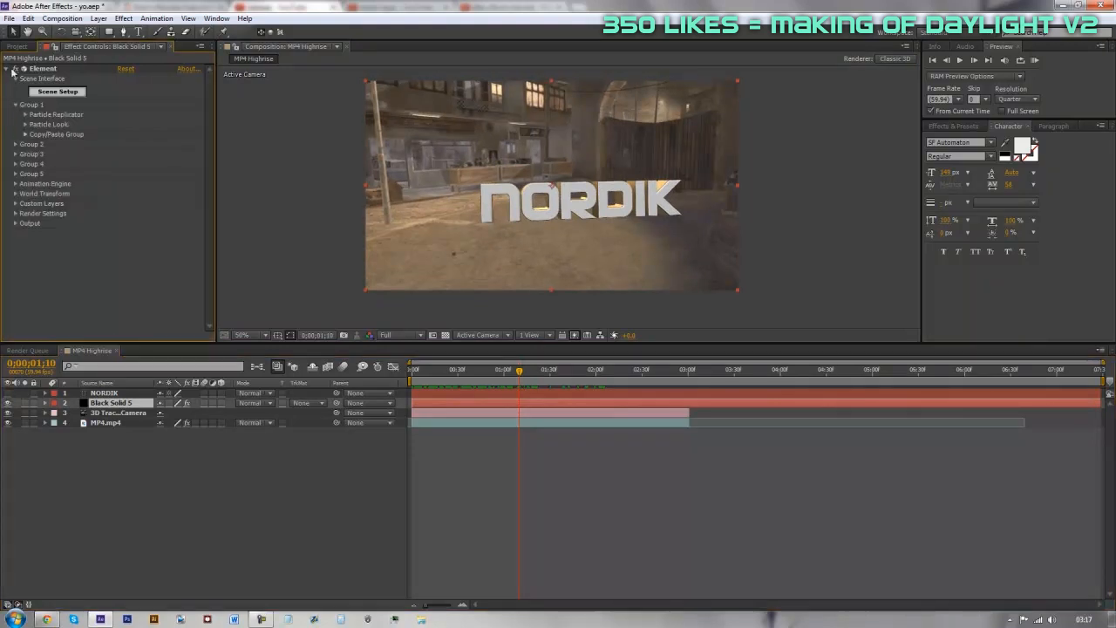
click(26, 114)
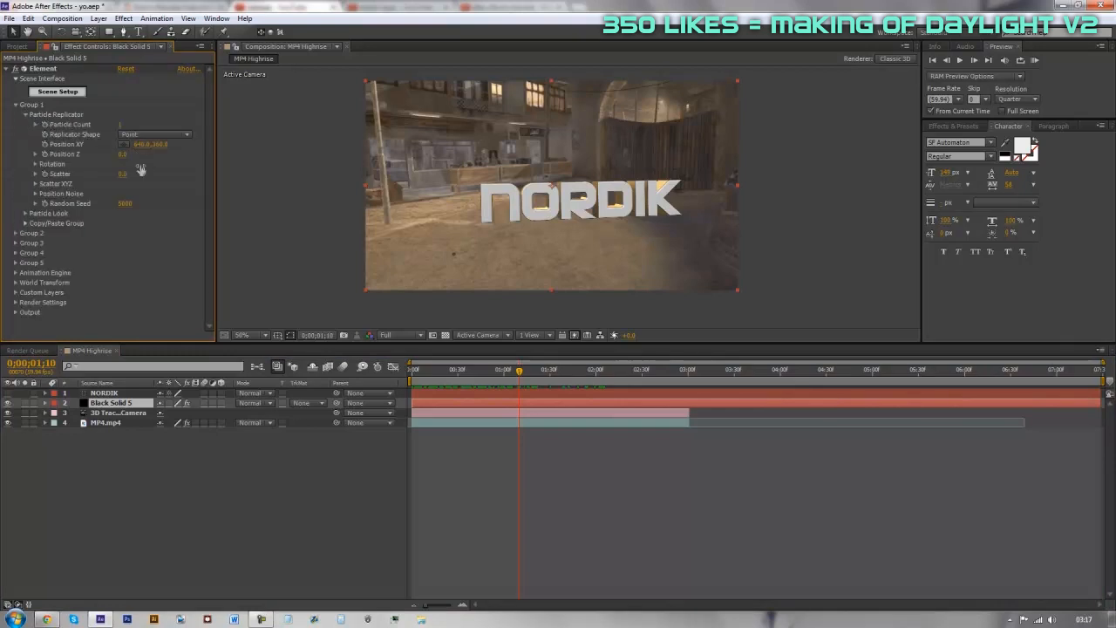
drag(120, 158, 132, 155)
drag(553, 382, 594, 381)
mouse_move(120, 152)
mouse_down()
mouse_move(143, 165)
mouse_move(128, 152)
mouse_up()
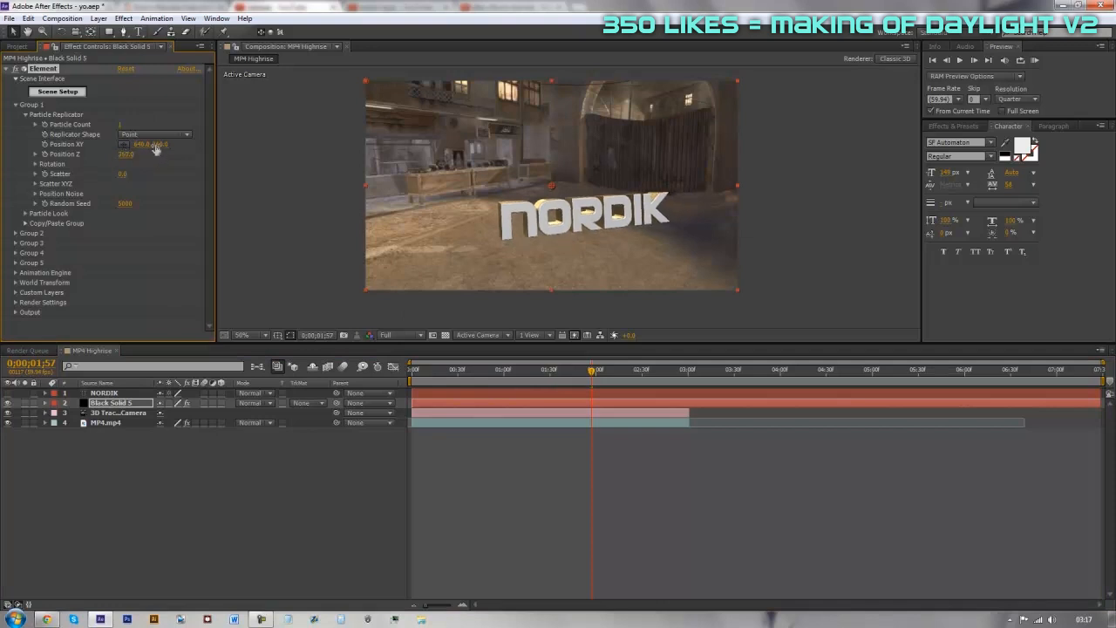
mouse_move(157, 150)
mouse_down()
mouse_move(173, 159)
mouse_move(103, 151)
mouse_up()
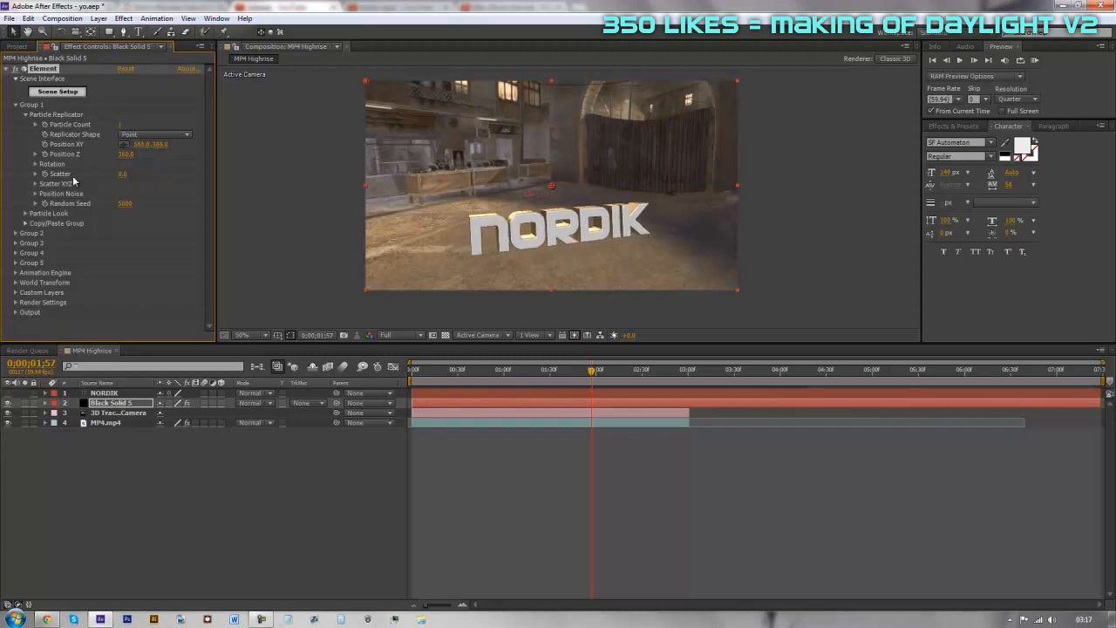
Step: Rotate the NORDIK text in Group 1 to about 13° on Y and 5° on Z
click(36, 164)
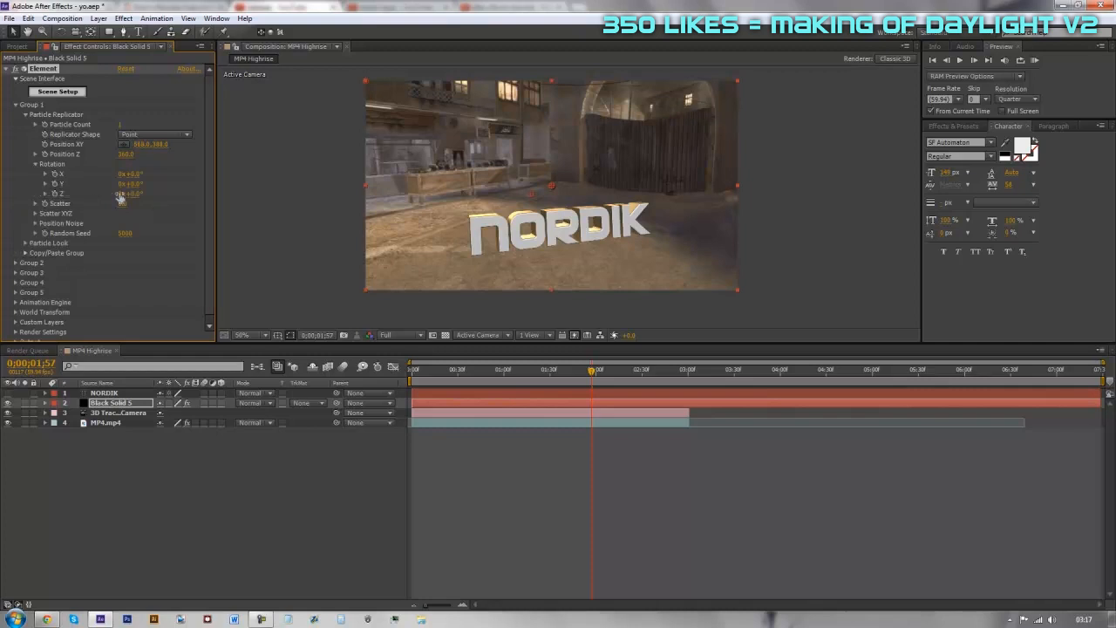
mouse_move(135, 195)
mouse_down()
mouse_move(122, 195)
mouse_move(147, 184)
mouse_move(136, 174)
mouse_move(137, 194)
mouse_up()
key(ctrl+z)
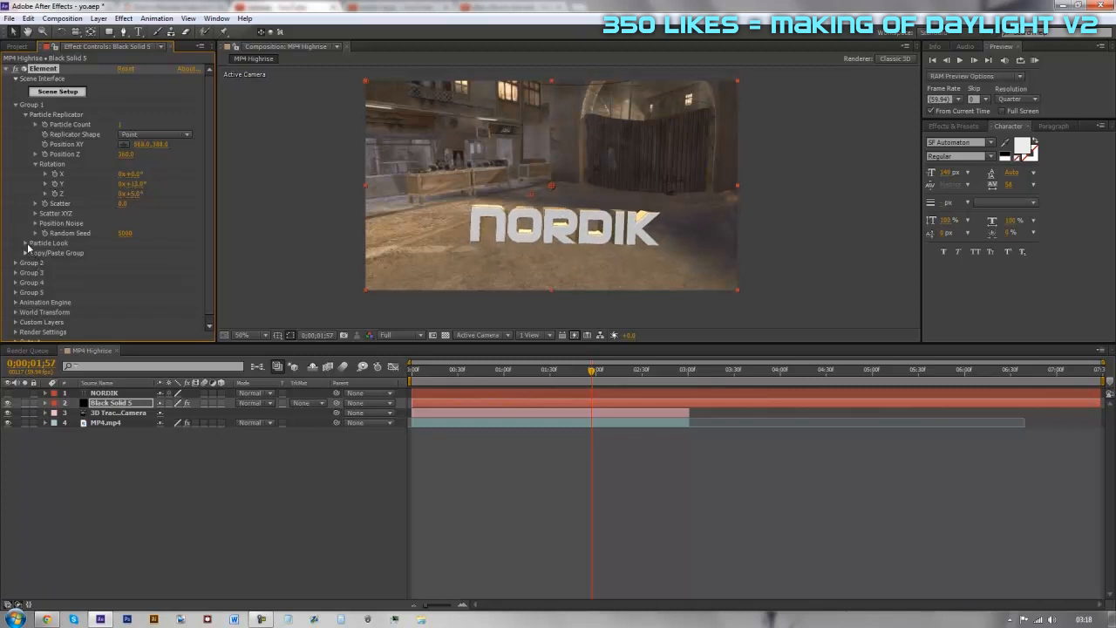
Step: Enable Multi-Object in Group 1's Particle Look and disable it again
click(26, 243)
click(37, 293)
click(120, 303)
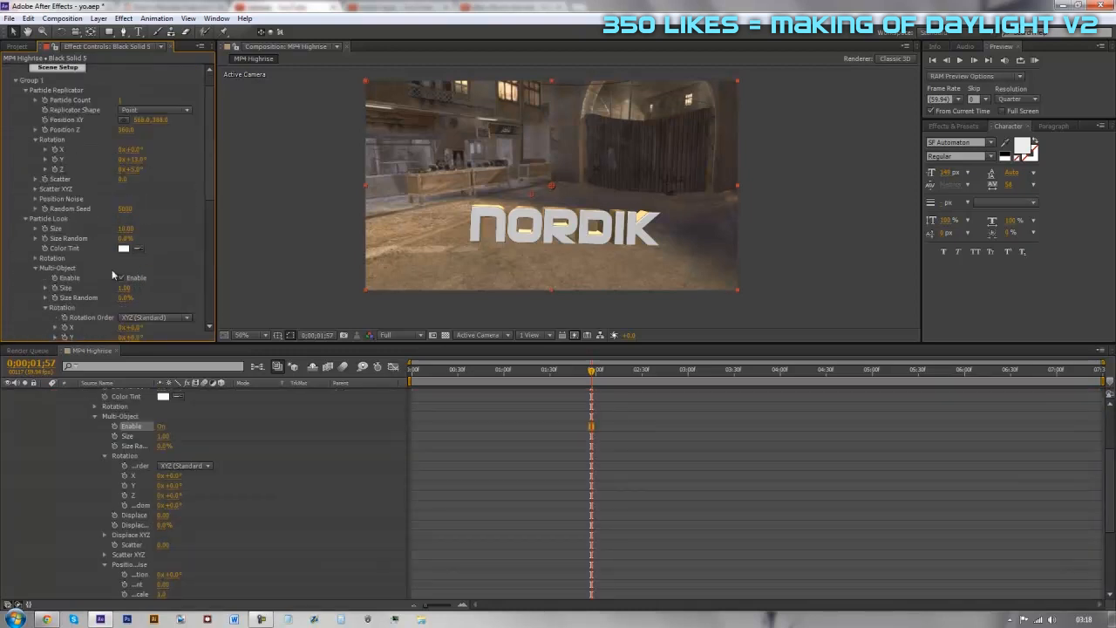
click(121, 277)
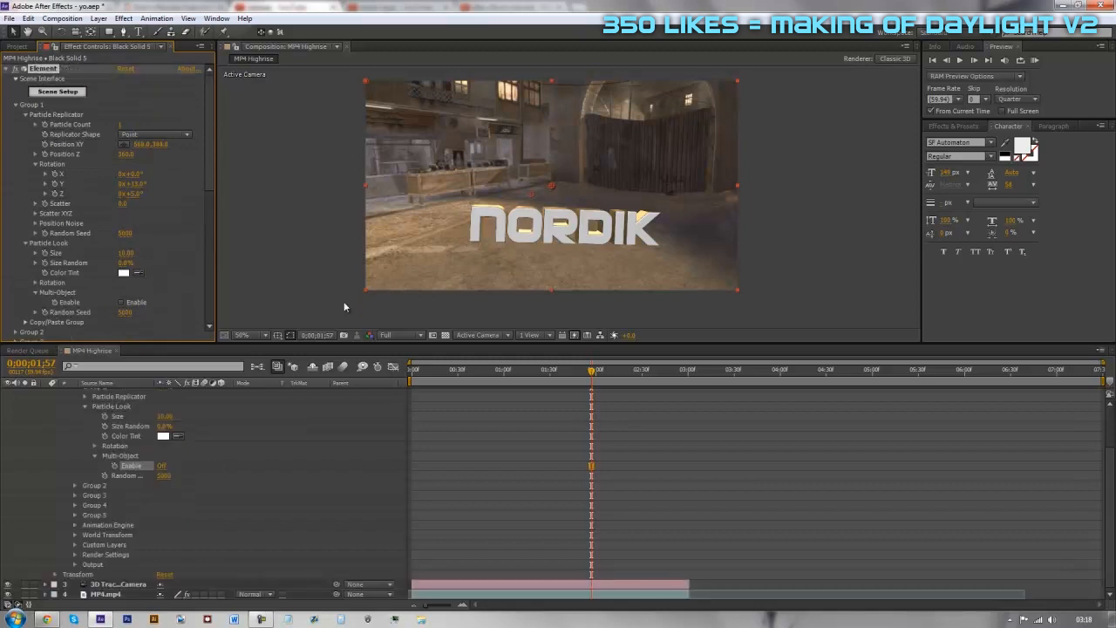
Step: Set the text's Z rotation to 2°, Position XY to about 558, 481 and Position Z to 620, checking placement at several frames
mouse_move(136, 193)
mouse_down()
mouse_move(126, 194)
mouse_move(137, 193)
mouse_up()
mouse_move(551, 375)
mouse_down()
mouse_move(454, 390)
mouse_move(559, 390)
mouse_up()
drag(161, 146, 229, 164)
drag(462, 390, 488, 383)
drag(163, 144, 141, 153)
drag(502, 376, 570, 385)
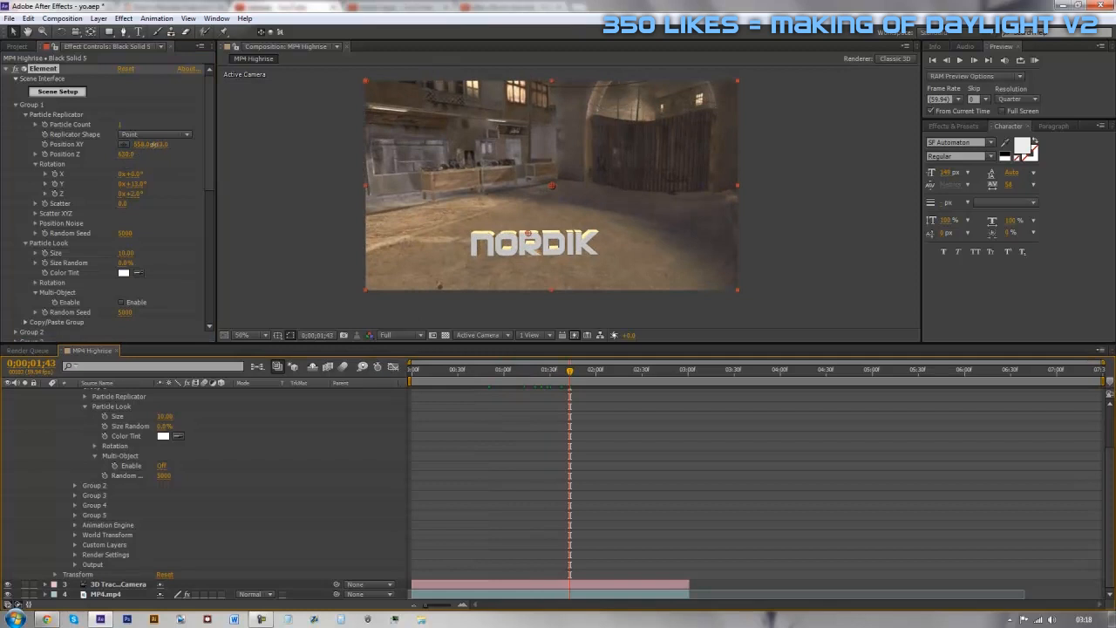
drag(515, 377, 553, 384)
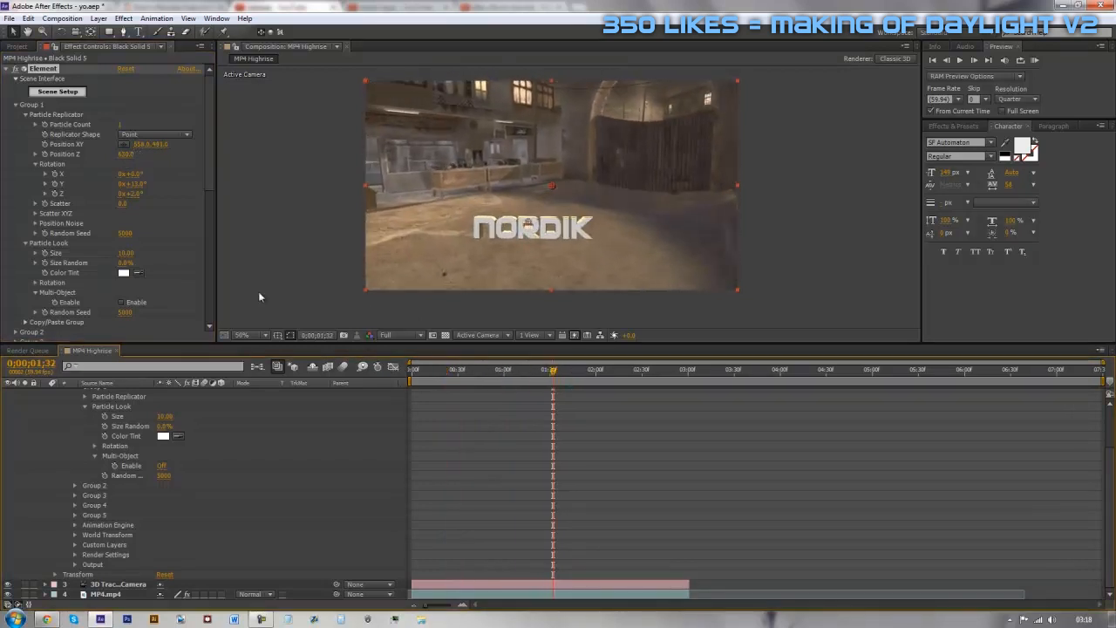
Step: Enlarge the NORDIK text to a Particle Look Size of about 20.5 and set its X position to 646
drag(127, 254, 956, 320)
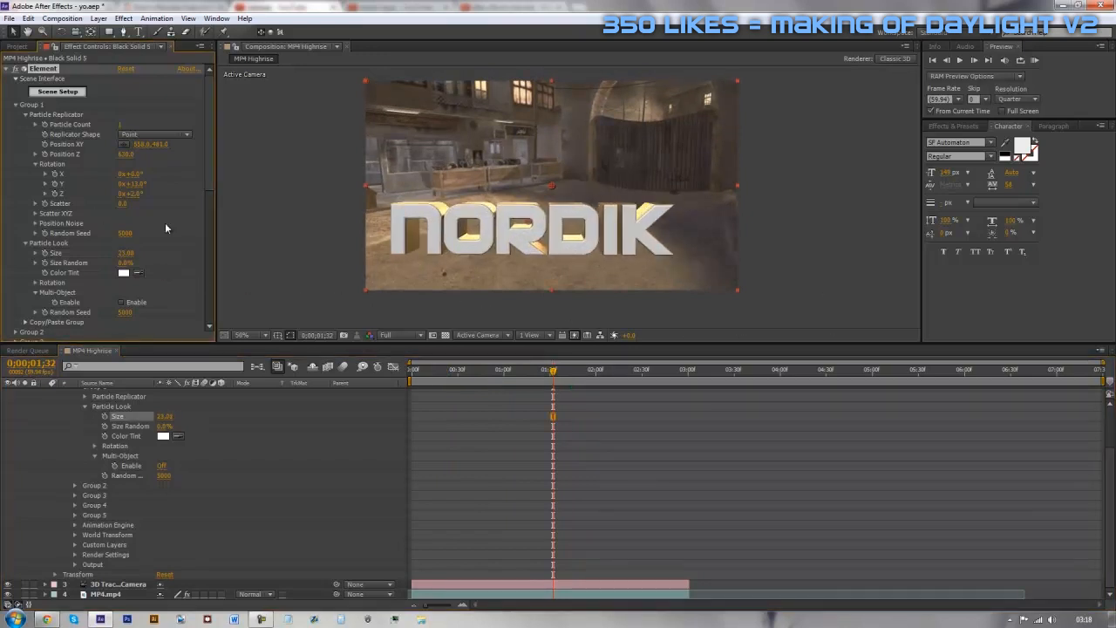
drag(128, 255, 12, 261)
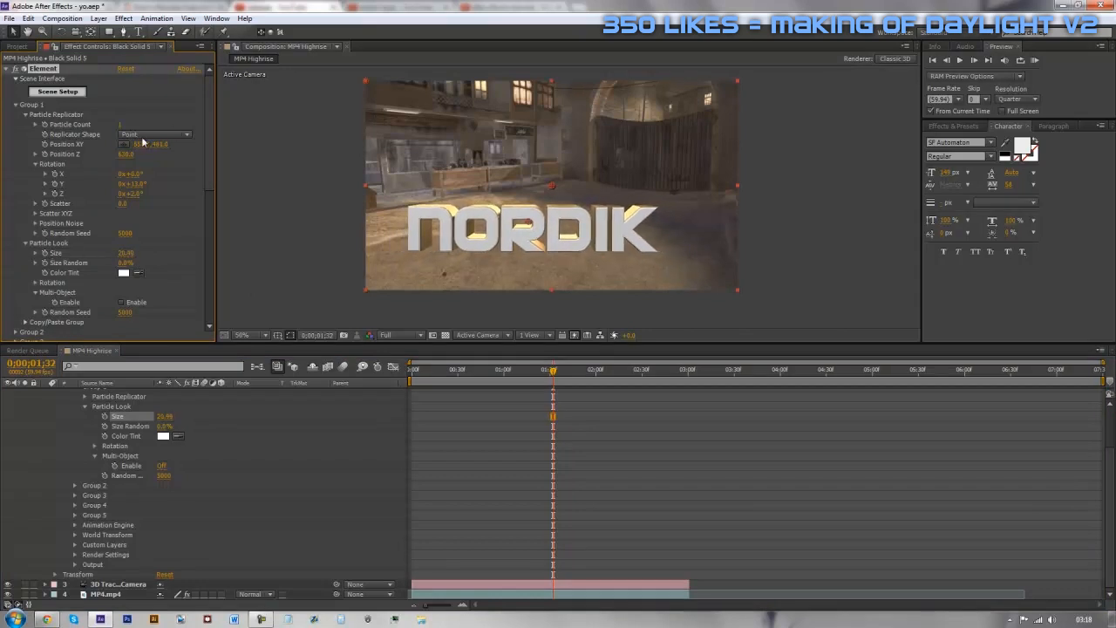
drag(140, 147, 263, 207)
mouse_move(536, 378)
mouse_down()
mouse_move(445, 396)
mouse_move(525, 389)
mouse_up()
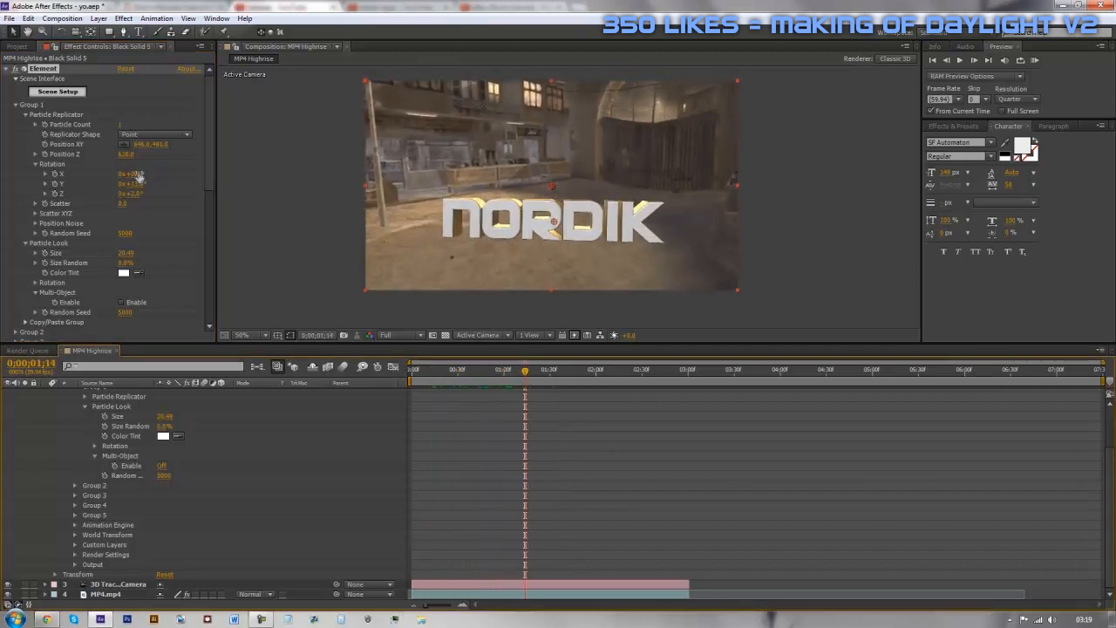
Step: Try small changes to the text's X, Y and Z rotation and check the alignment at 0;00;01;33
mouse_move(137, 184)
mouse_down()
mouse_move(145, 183)
mouse_move(133, 195)
mouse_move(142, 174)
mouse_move(137, 185)
mouse_up()
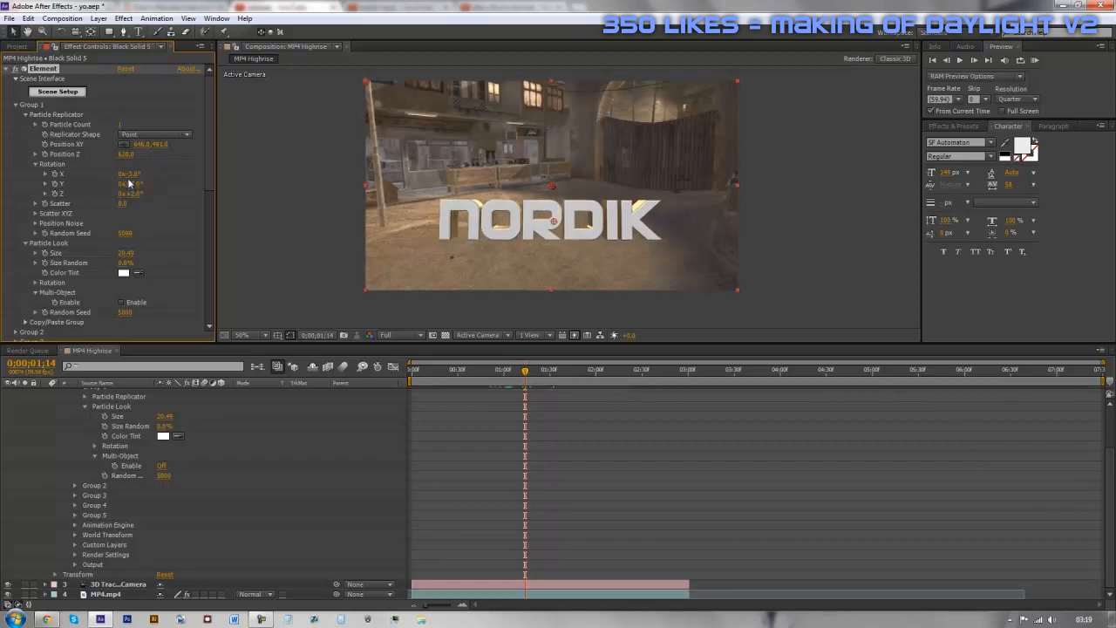
click(129, 174)
drag(136, 194, 137, 174)
drag(469, 375, 555, 379)
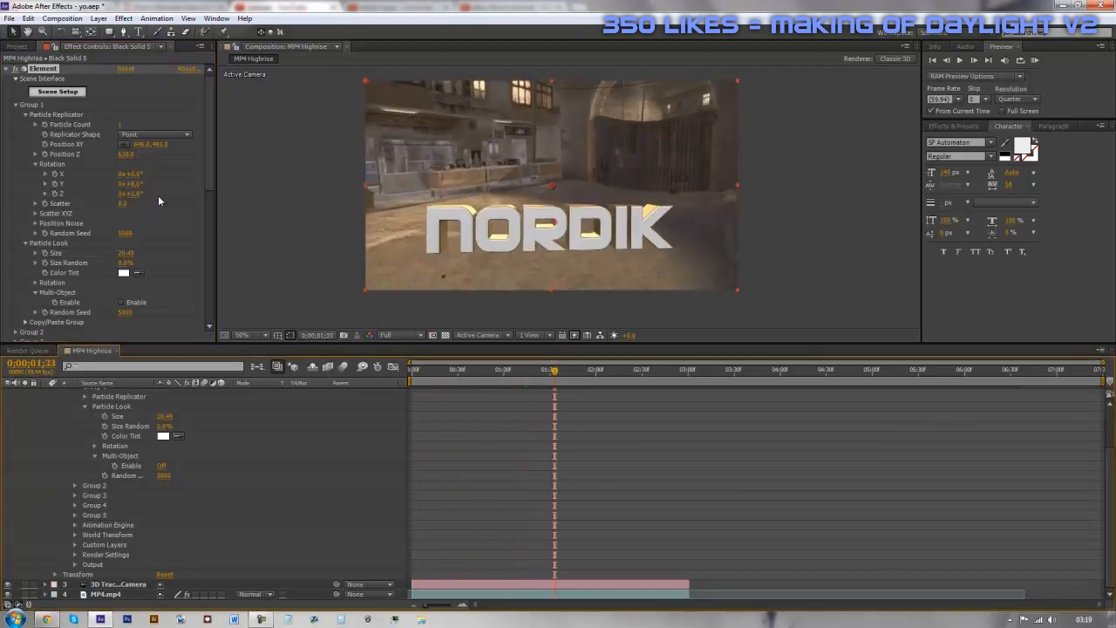
Step: Reset the X, Y and Z rotation of Group 1's Particle Replicator to 0°
click(136, 174)
text(0)
click(133, 184)
text(0)
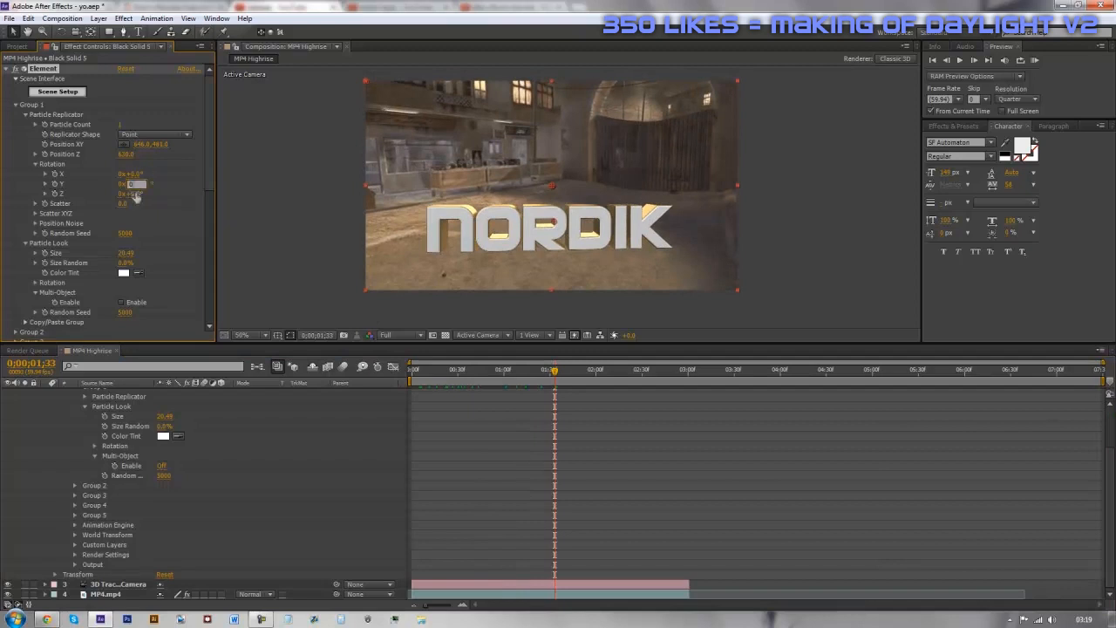
click(134, 194)
text(0)
click(190, 230)
Step: Set the text's Y position to about 441, fine-tune its rotation, and check the placement along the footage up to 0;00;00;52
drag(546, 374, 476, 382)
drag(133, 184, 136, 185)
key(space)
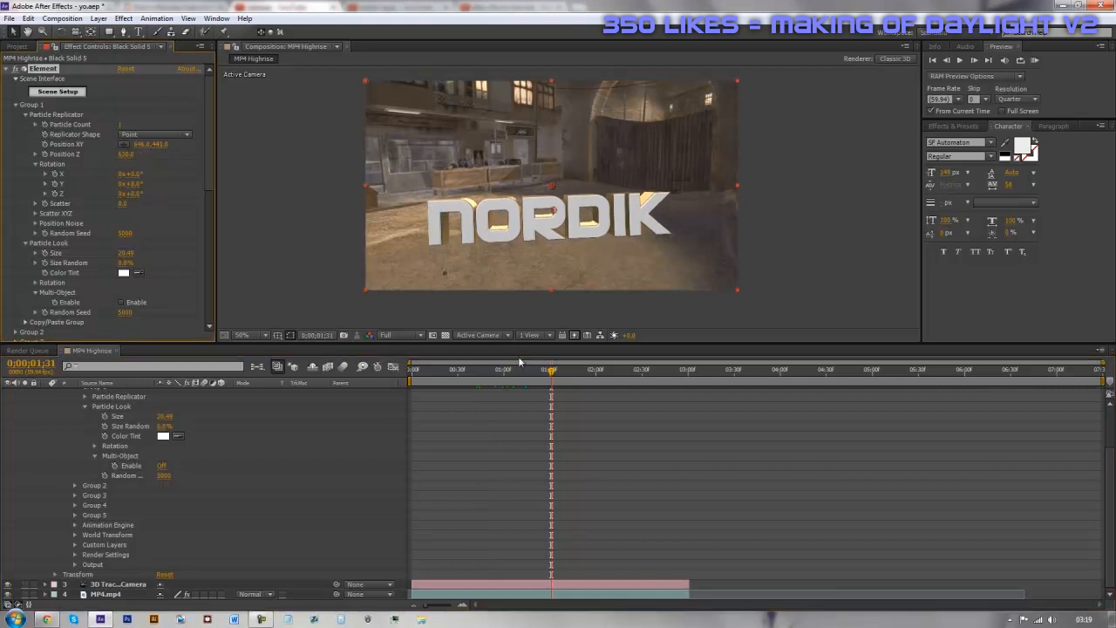
drag(505, 373, 607, 391)
mouse_move(130, 184)
mouse_down()
mouse_move(145, 185)
mouse_move(139, 176)
mouse_up()
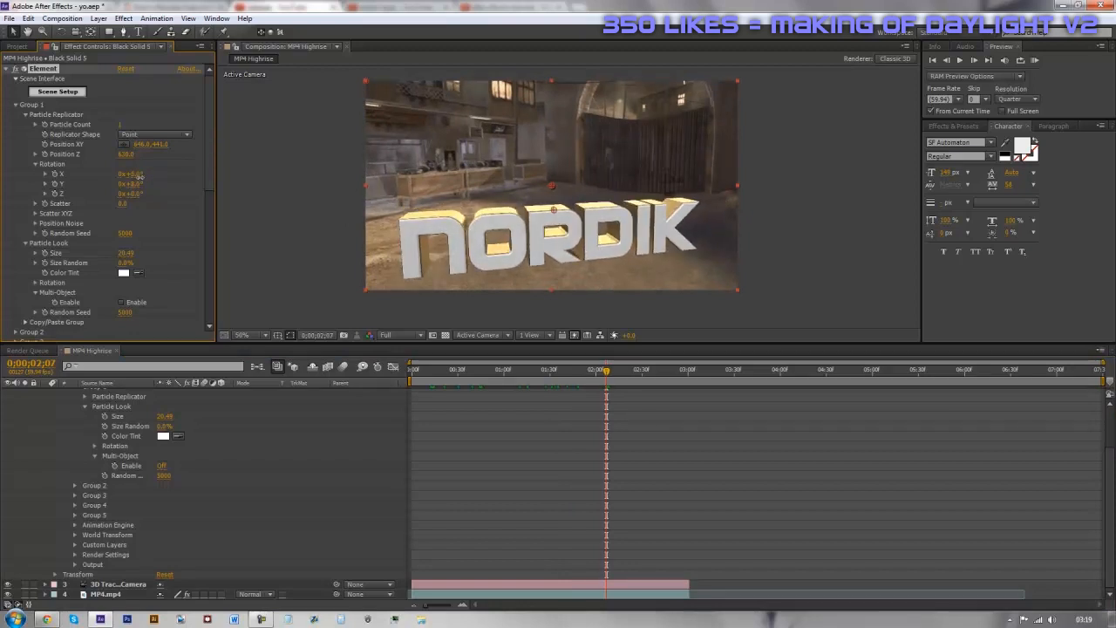
click(503, 370)
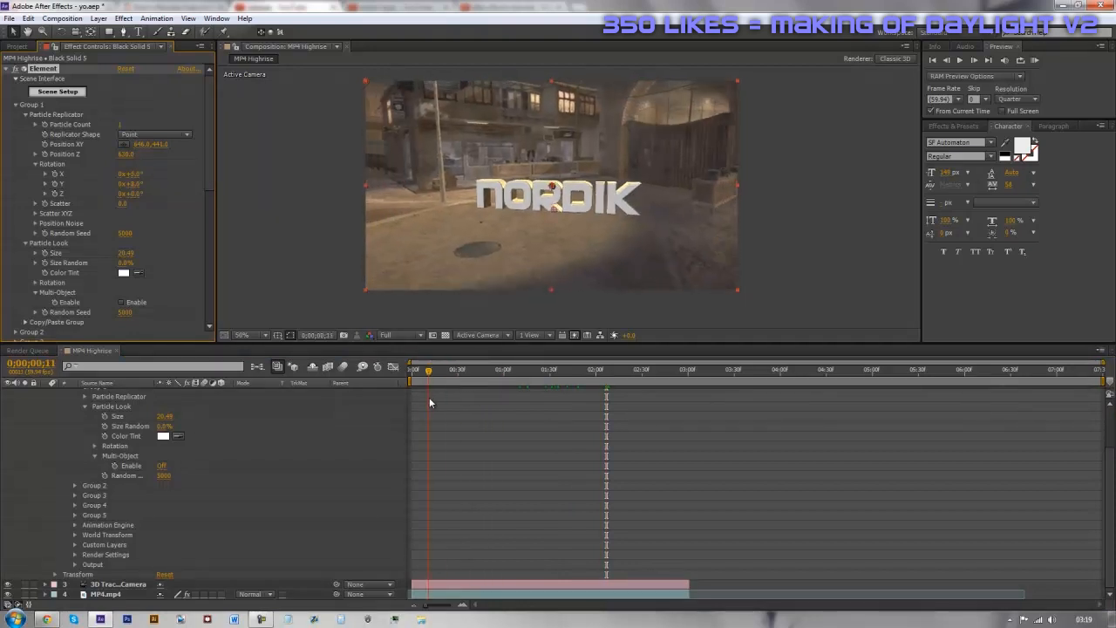
drag(516, 390, 491, 463)
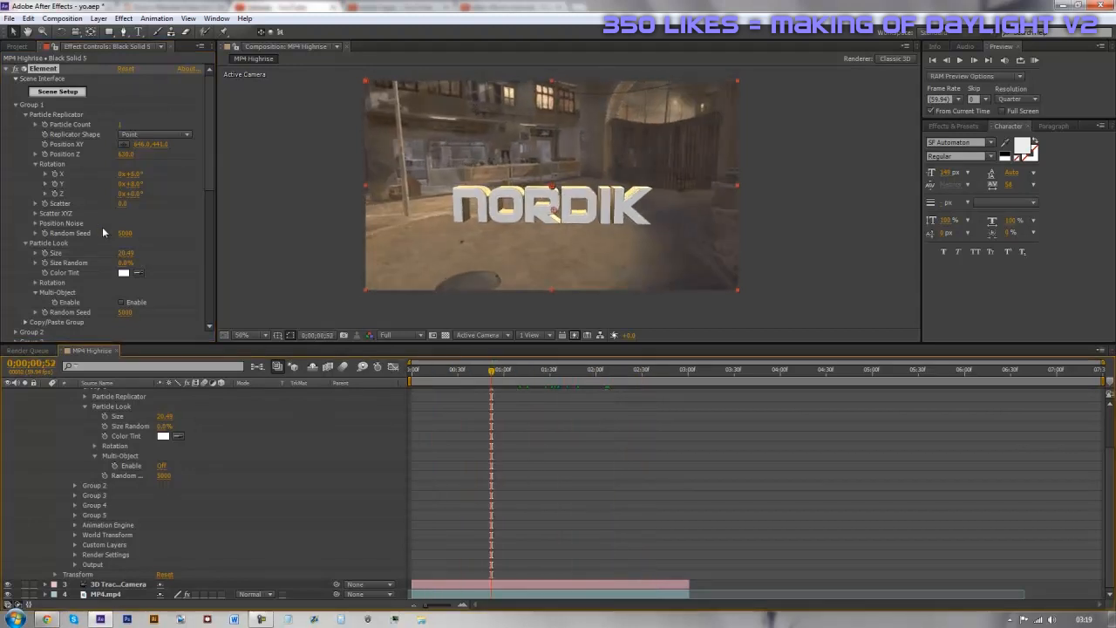
Step: Collapse Group 1's settings and add the plane model from Primitives to Element's scene
click(25, 114)
click(25, 124)
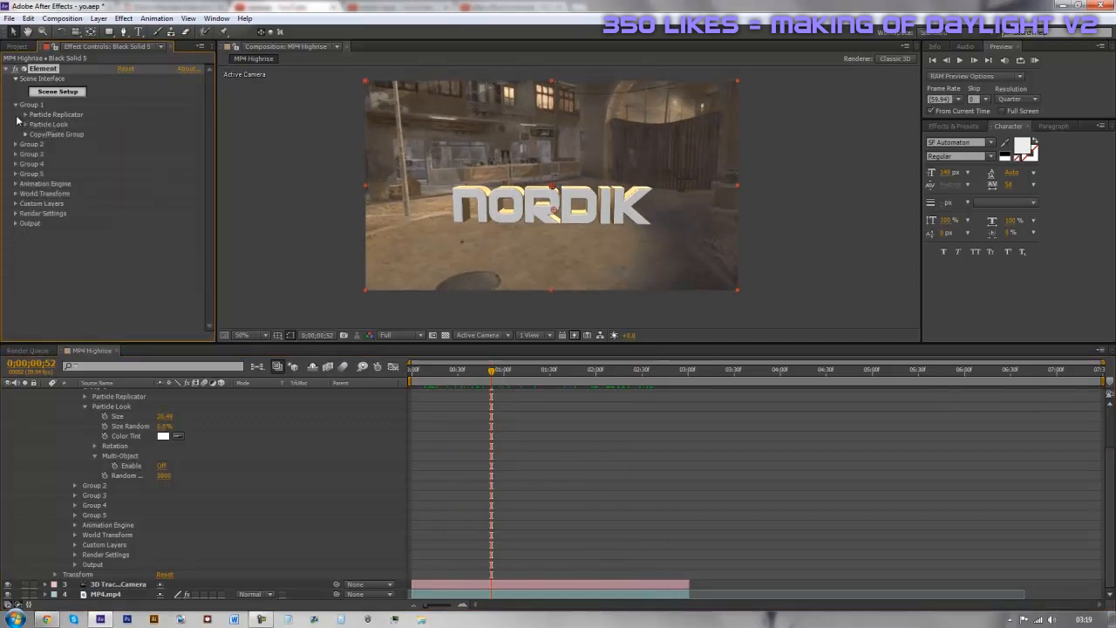
click(15, 105)
click(58, 91)
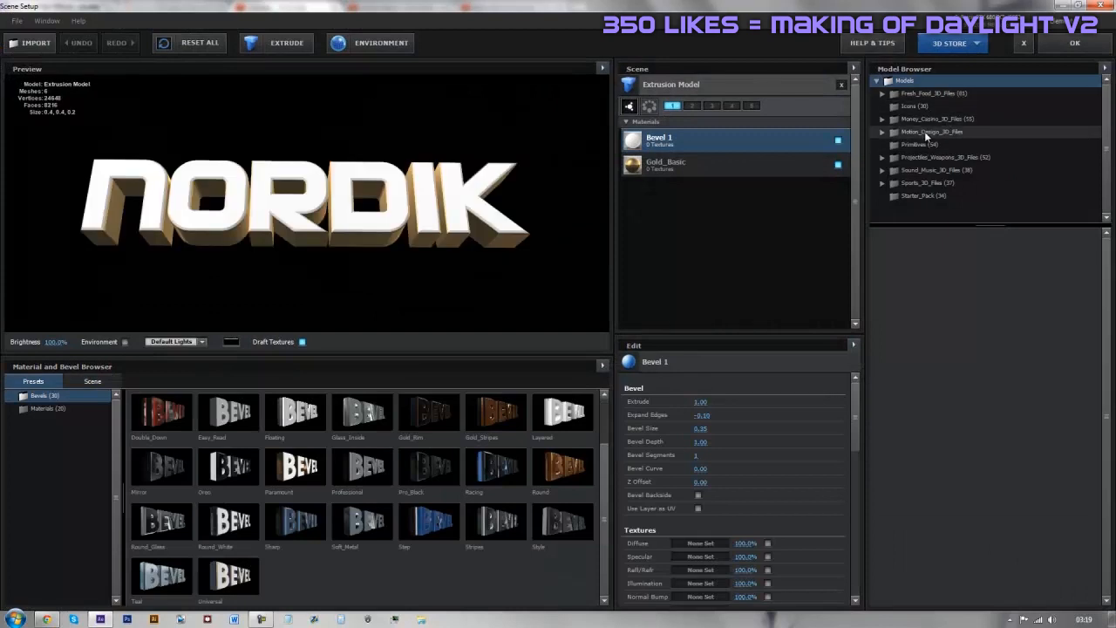
click(919, 145)
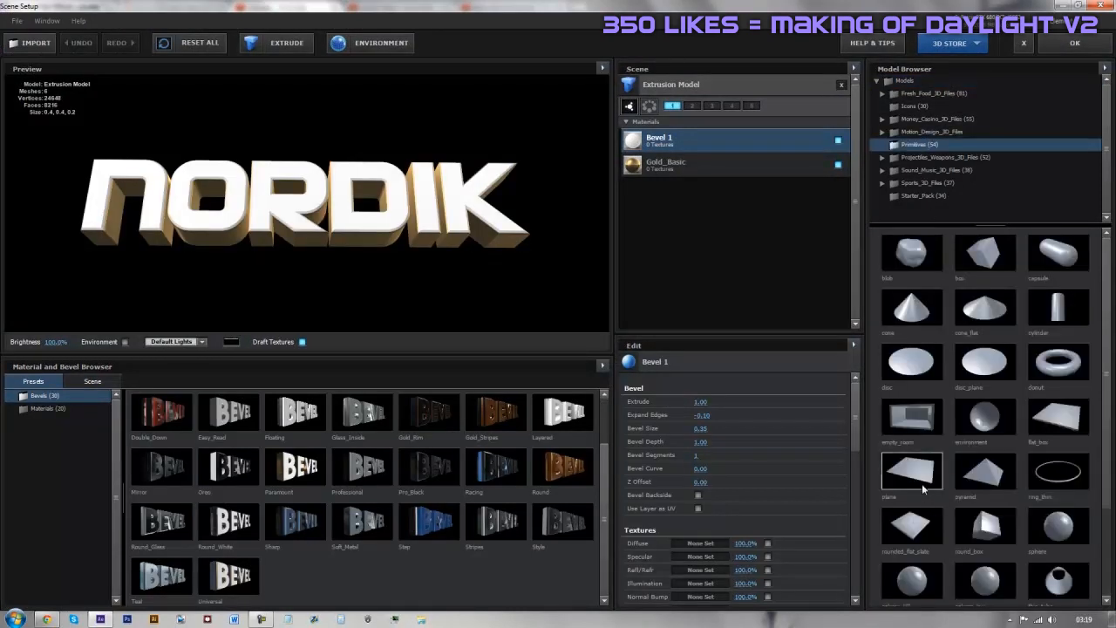
click(923, 486)
drag(326, 190, 369, 214)
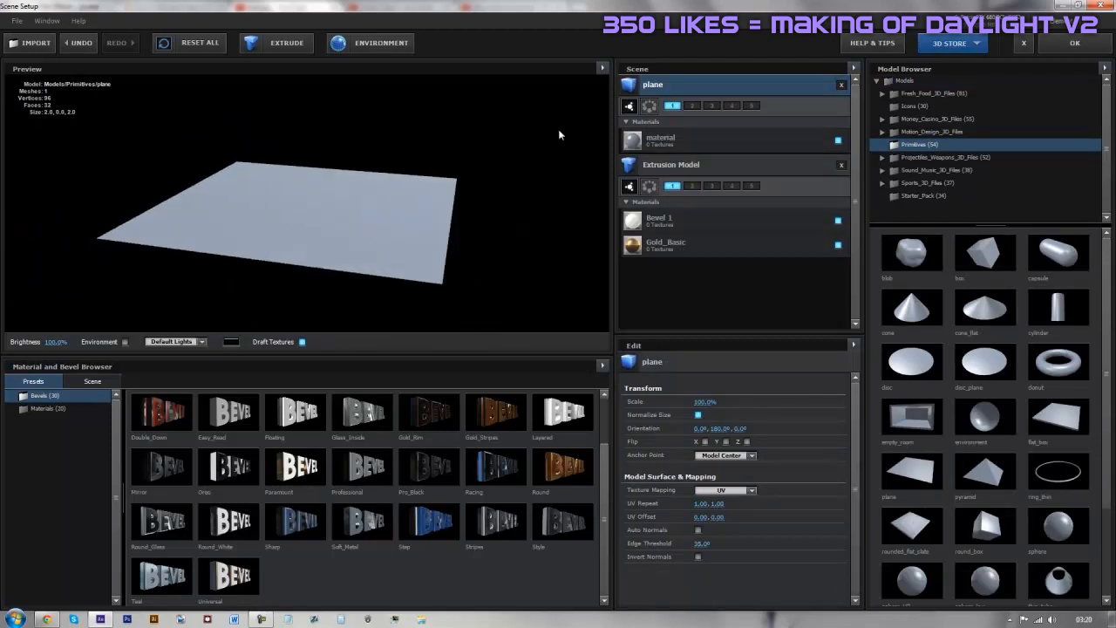
Step: Assign the plane to group 2, inspect it in the preview, and accept the scene setup
click(691, 105)
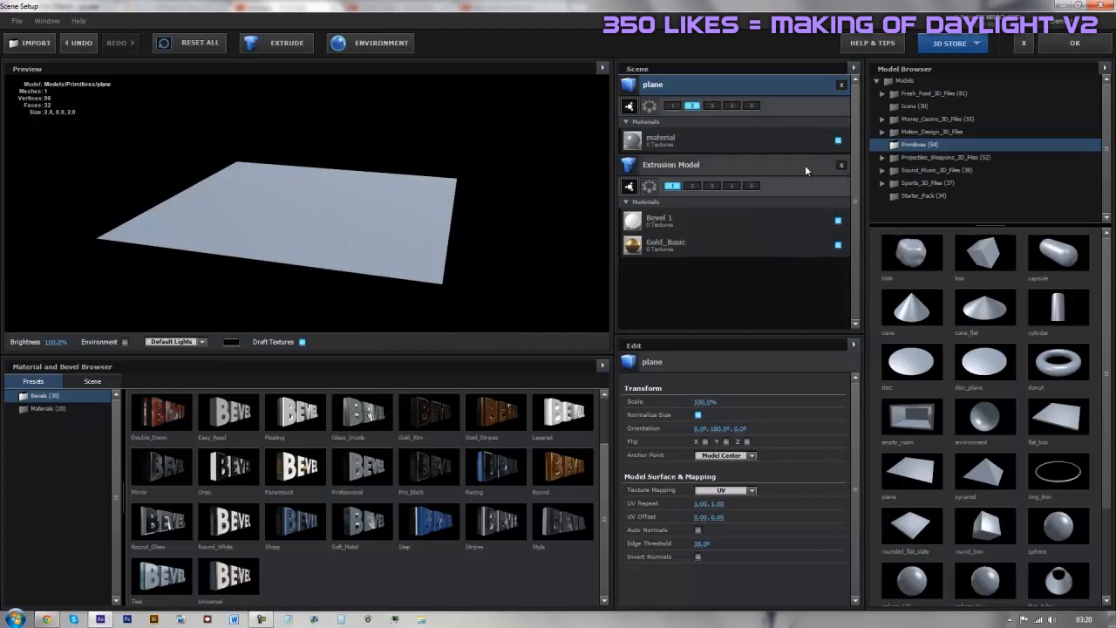
drag(478, 215, 478, 237)
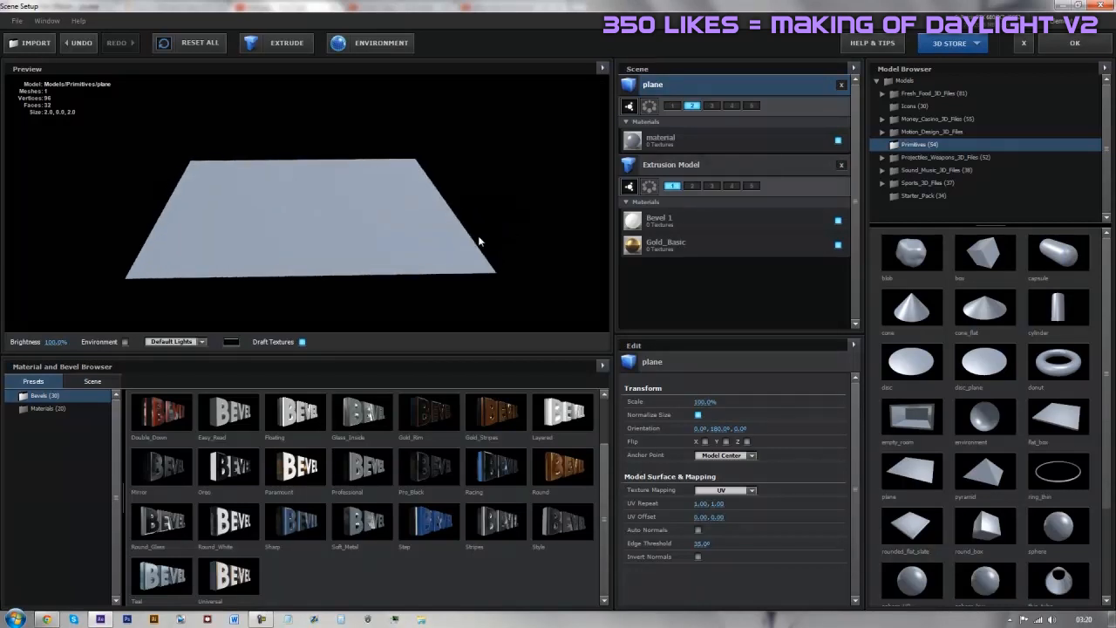
click(693, 106)
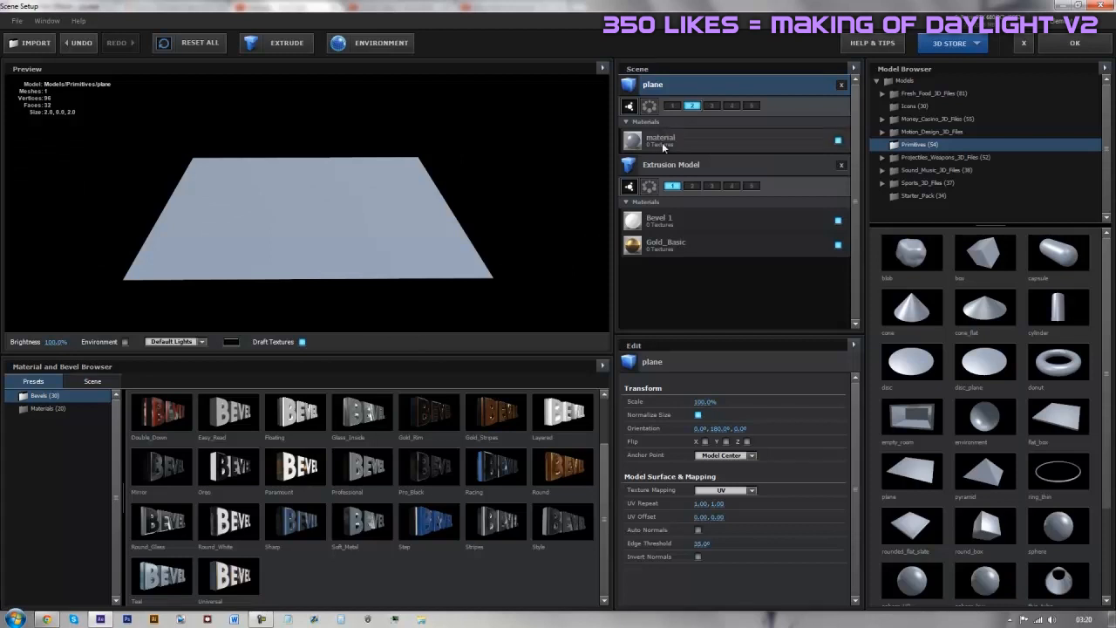
drag(581, 157, 384, 190)
click(1077, 43)
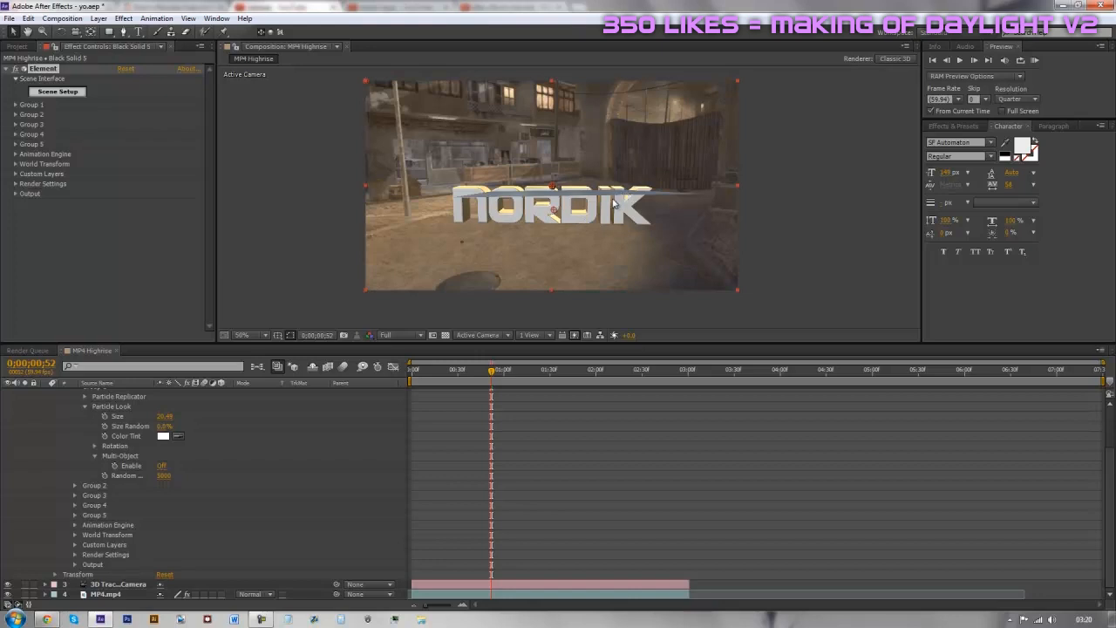
Step: Copy Group 1's settings, paste them into Group 2, and open Group 2's Particle Replicator settings
click(15, 106)
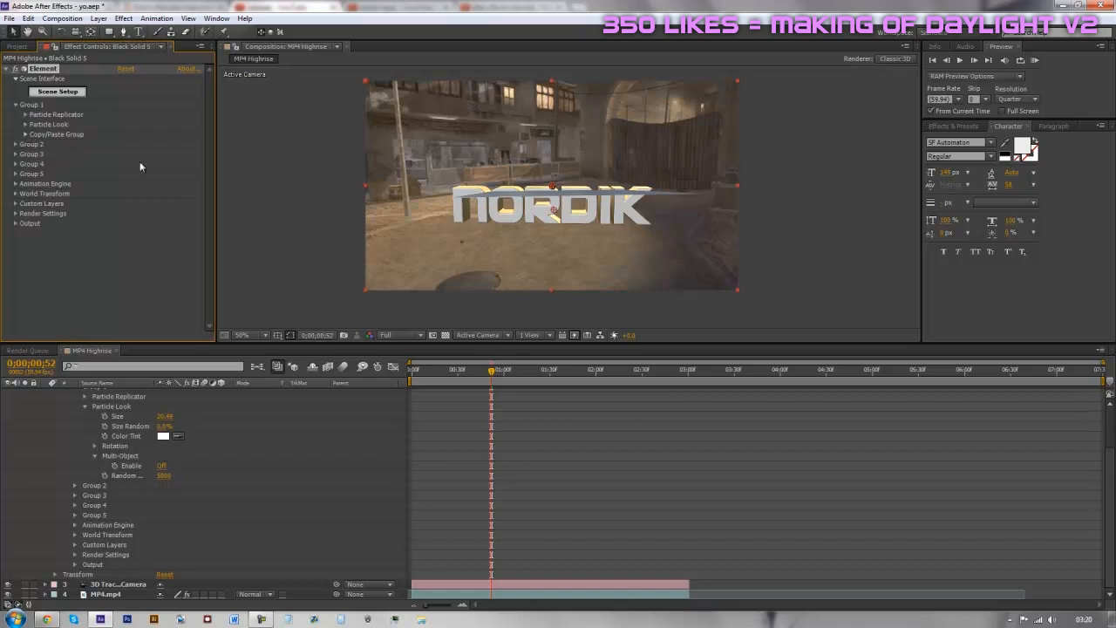
click(25, 135)
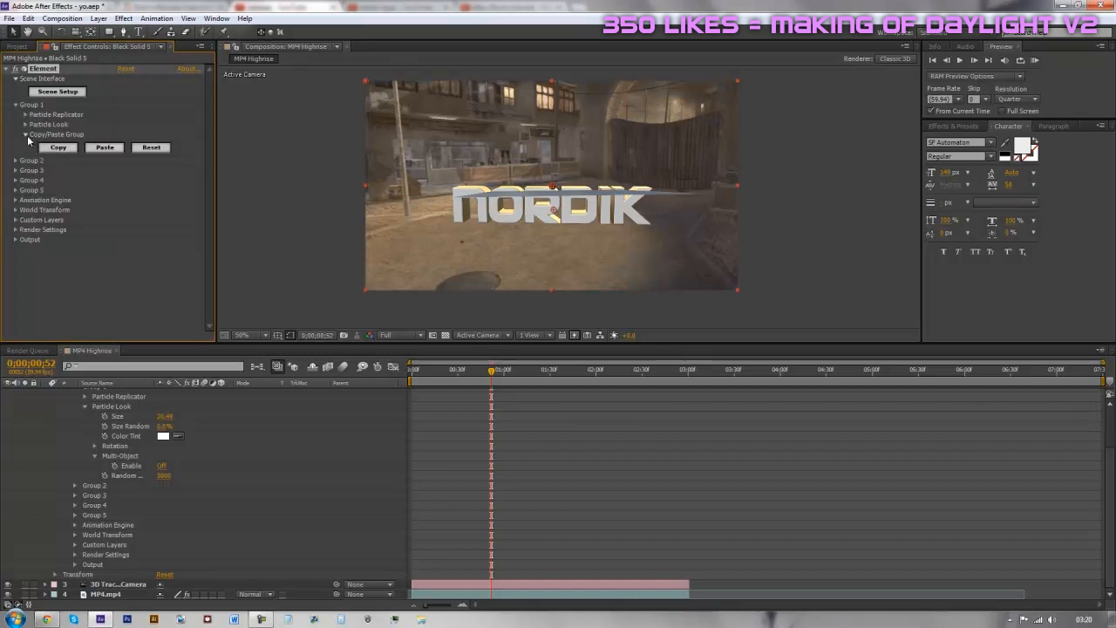
click(25, 135)
click(15, 144)
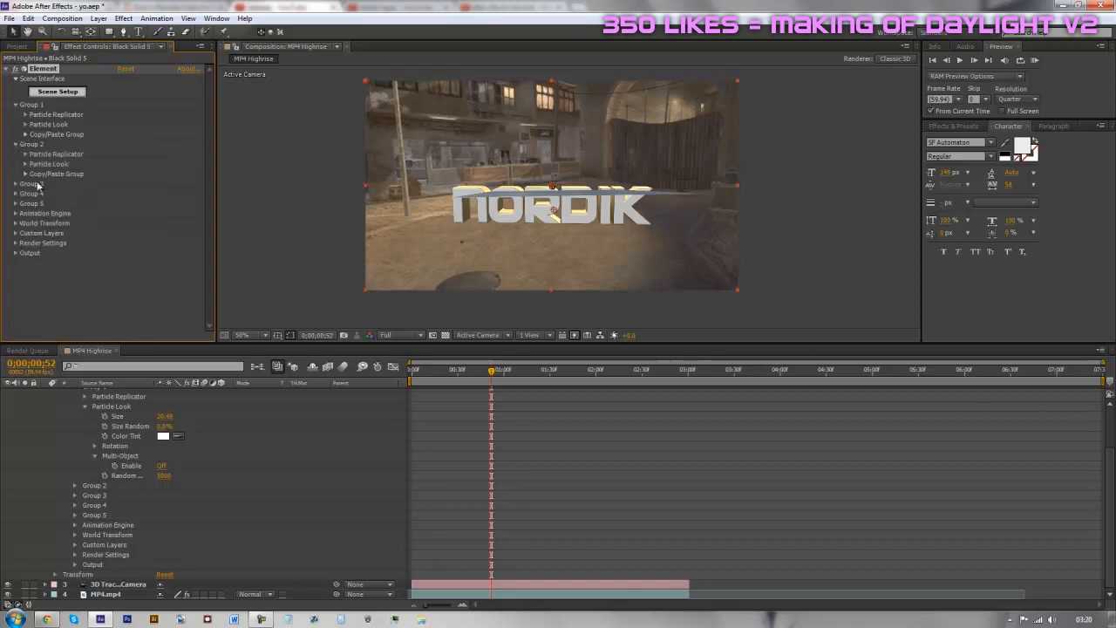
click(26, 174)
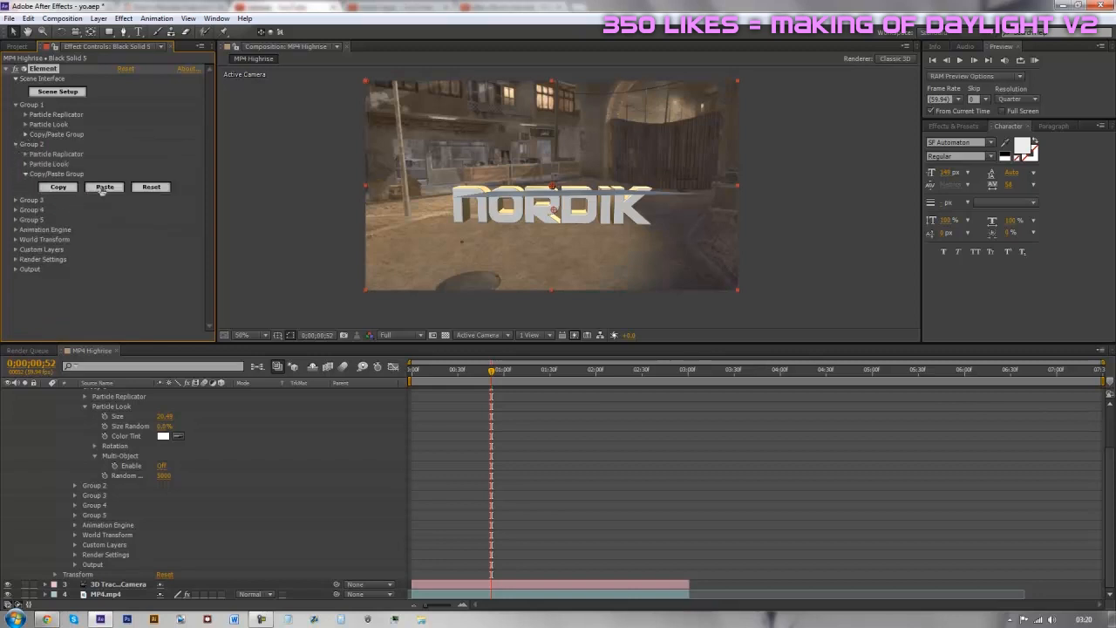
click(104, 189)
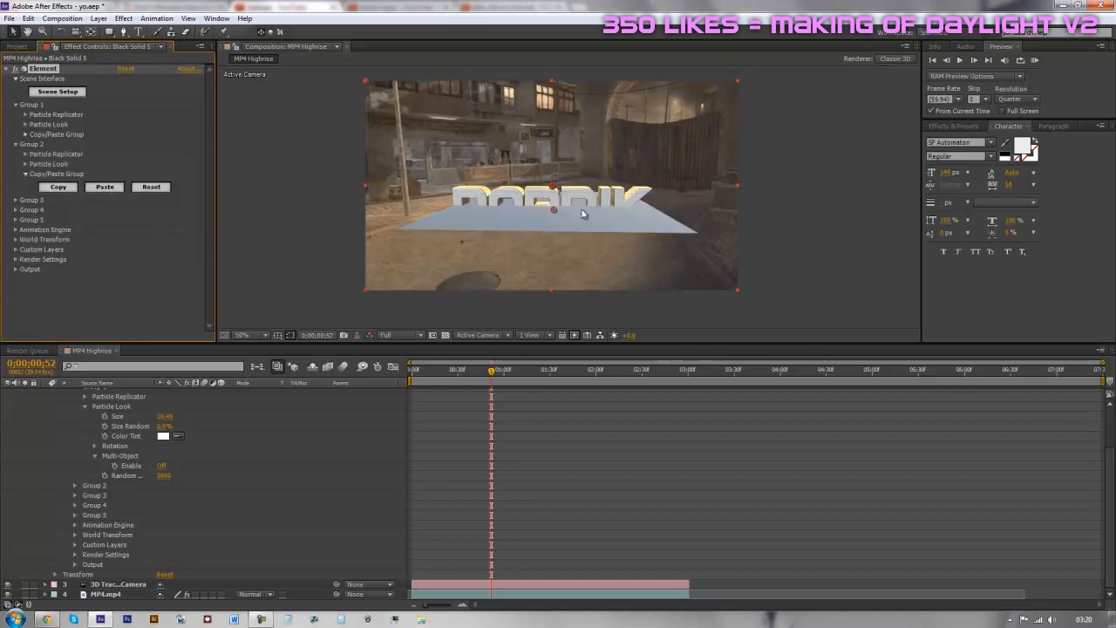
click(26, 154)
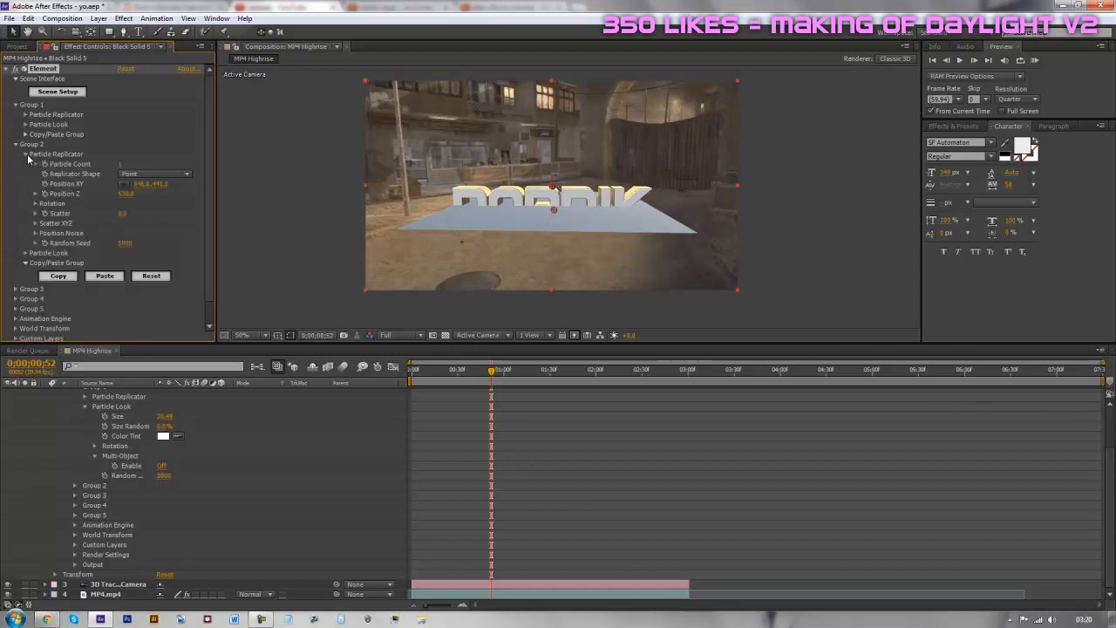
Step: Set the plane's Y position in Group 2 to about 532 and enlarge its particle size to cover the ground beneath the text
drag(160, 184, 197, 199)
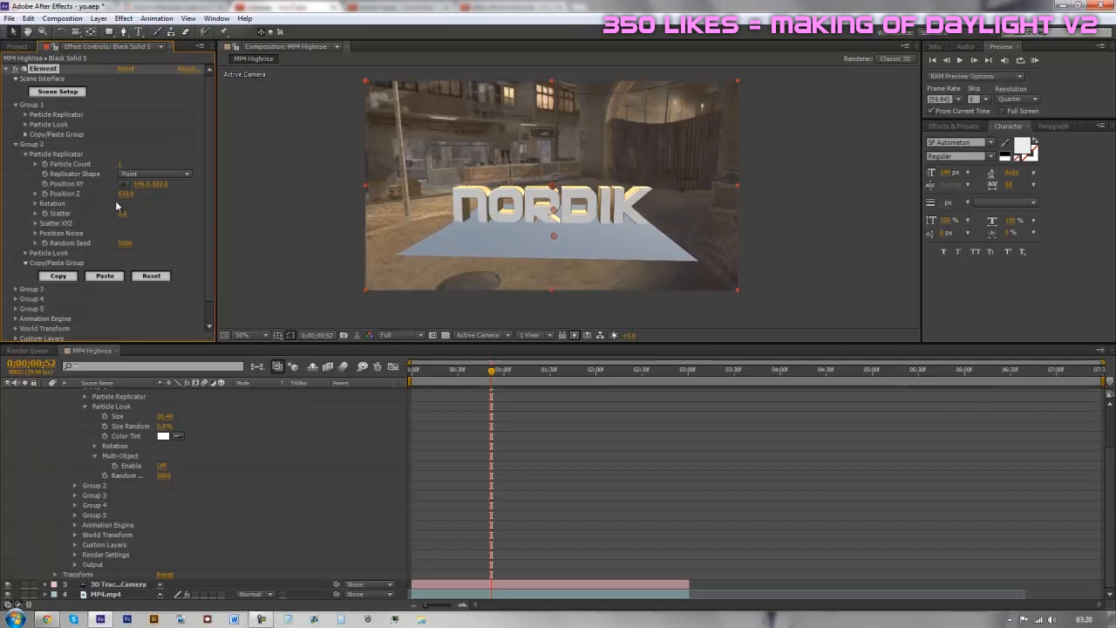
click(27, 253)
drag(127, 263, 869, 288)
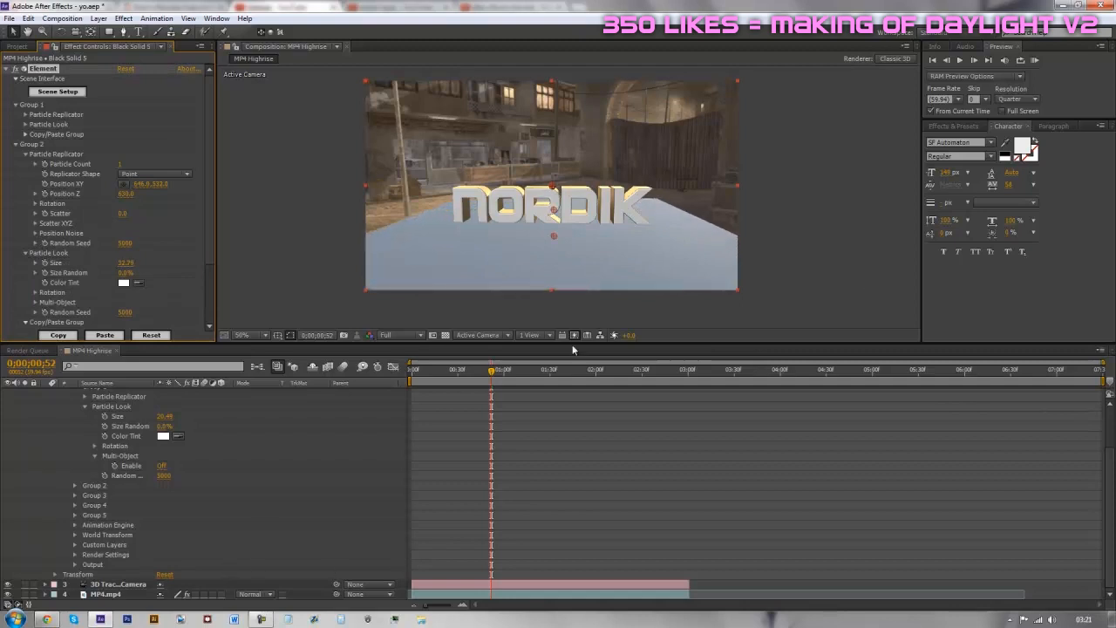
Step: Enable Matte Shadow on the plane's material in the Element scene and accept the scene setup
click(58, 92)
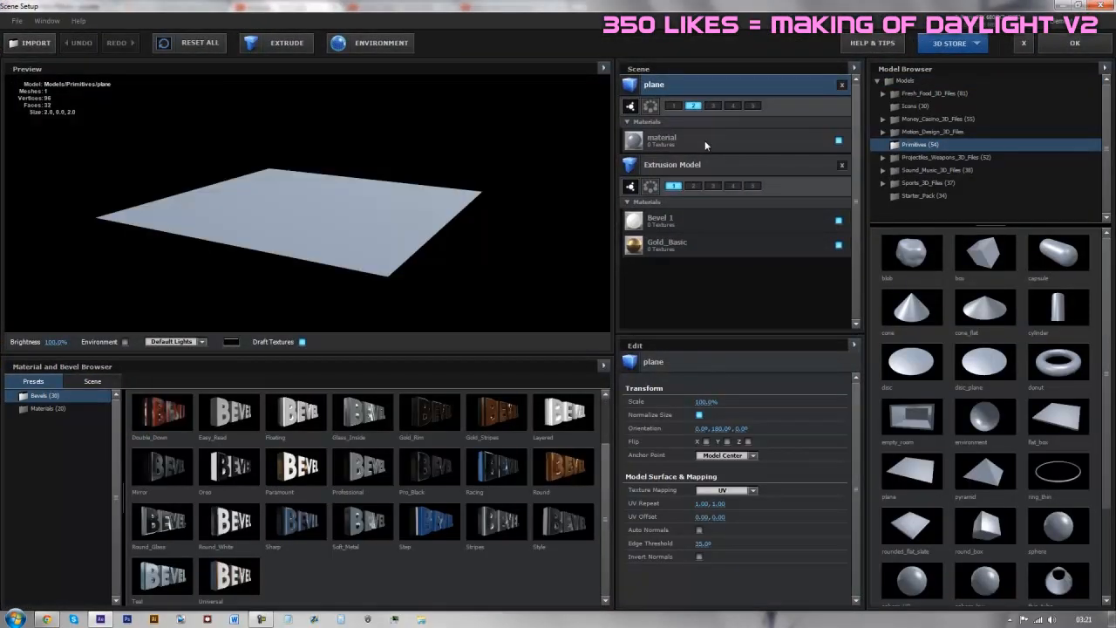
click(707, 146)
scroll(716, 511, down, 2)
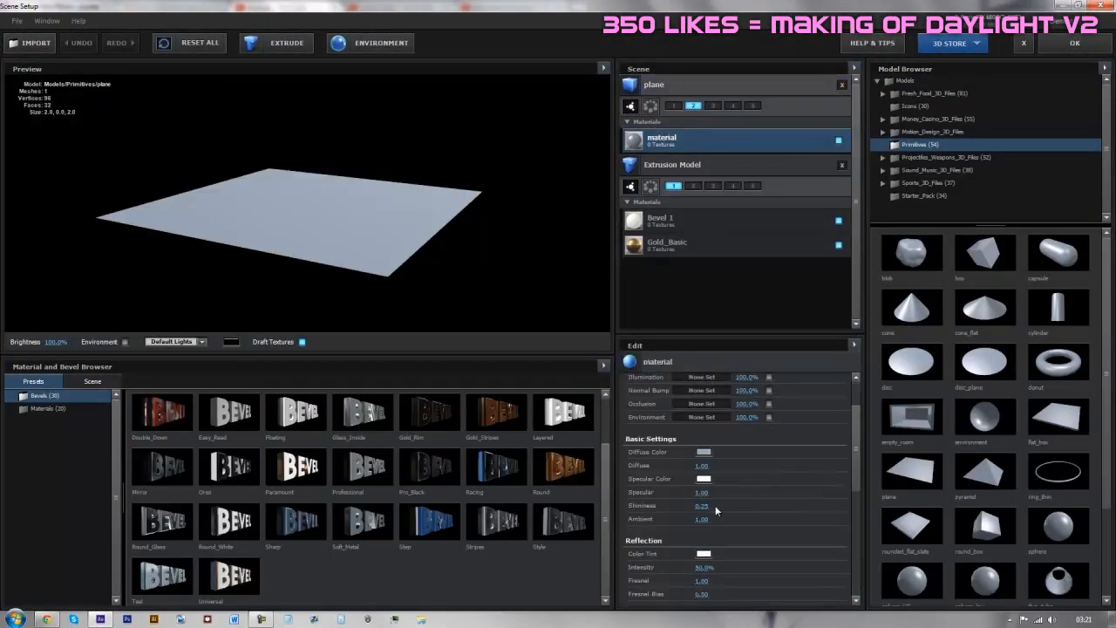
scroll(715, 505, down, 3)
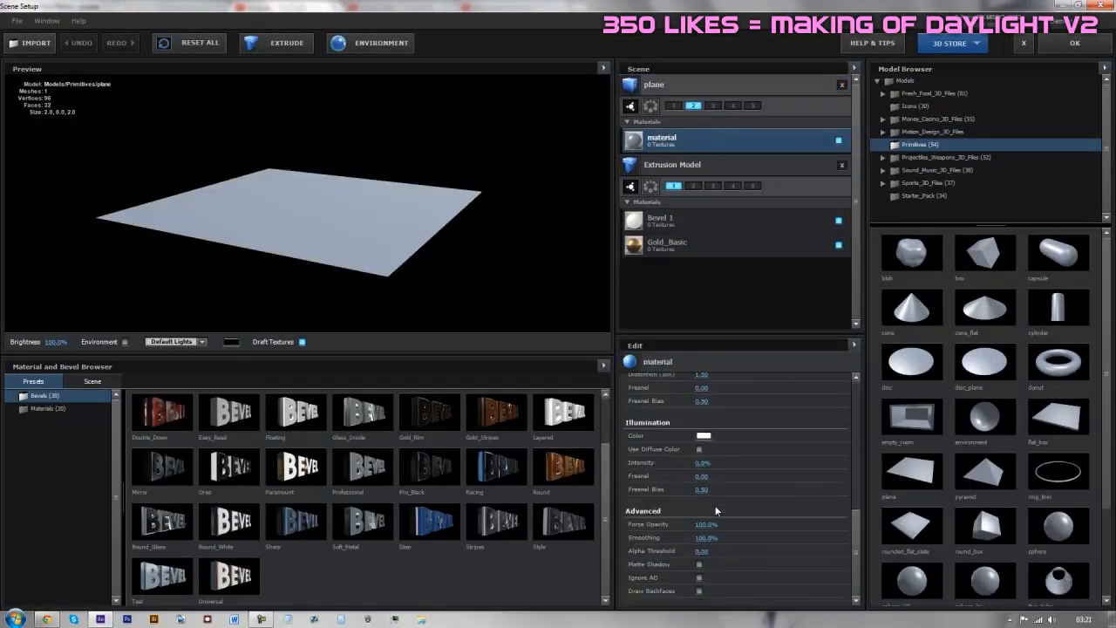
click(700, 565)
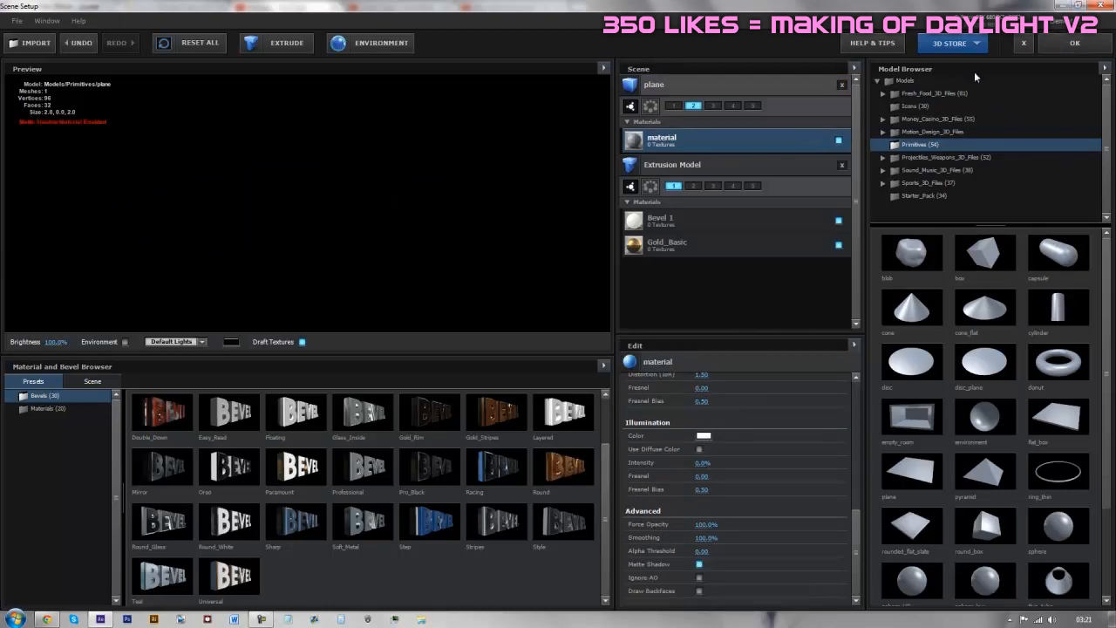
click(1075, 42)
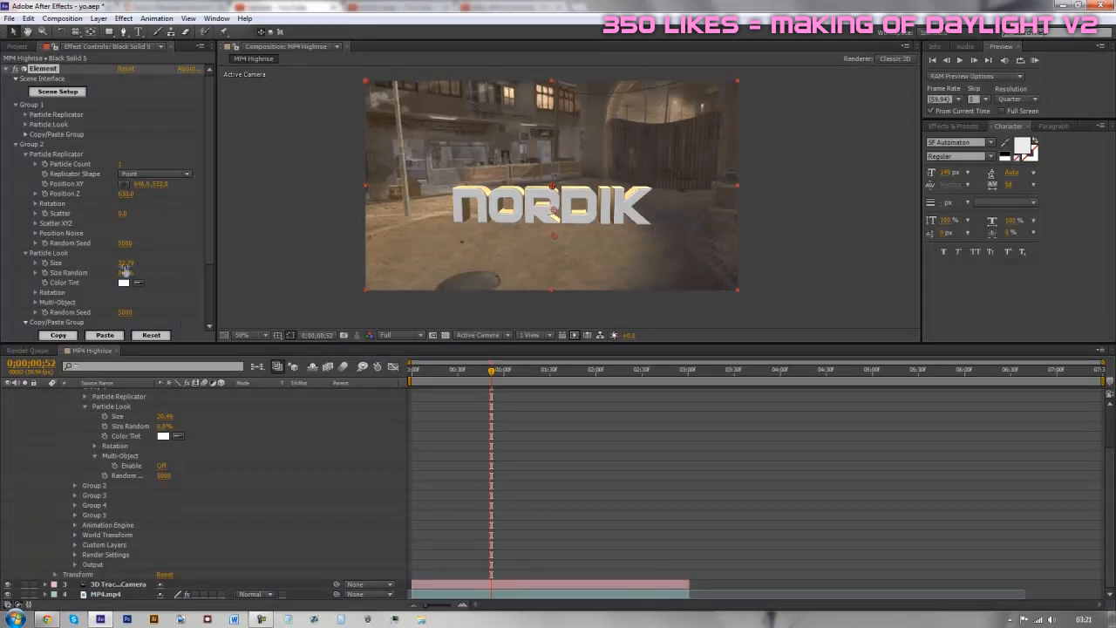
Step: Collapse both group settings and enable Ambient Occlusion (SSAO) in Element's Render Settings
click(16, 144)
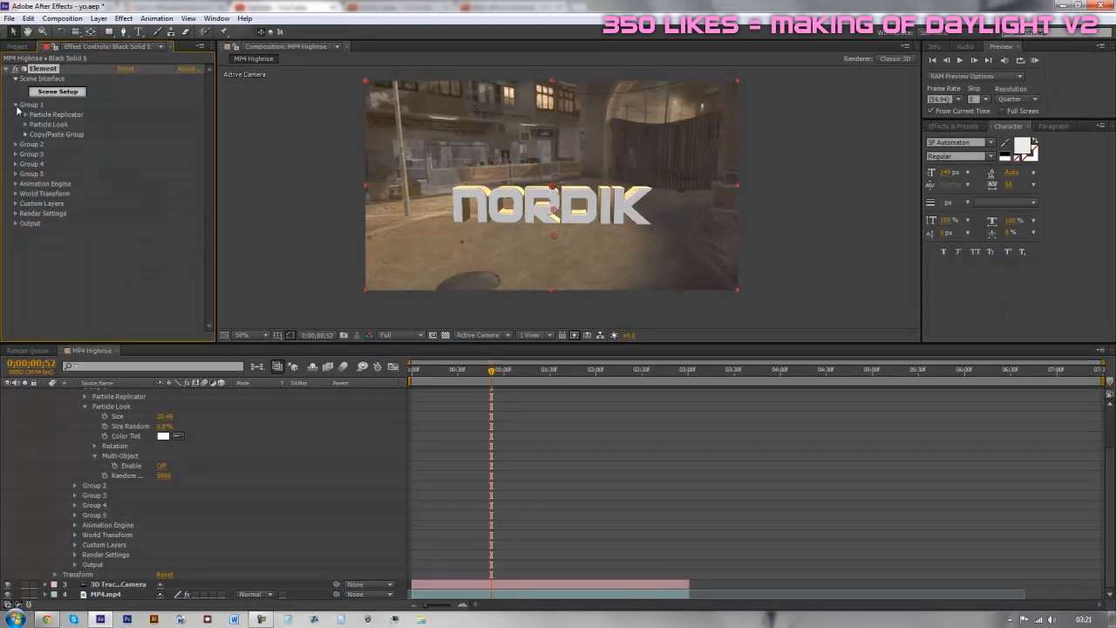
click(16, 106)
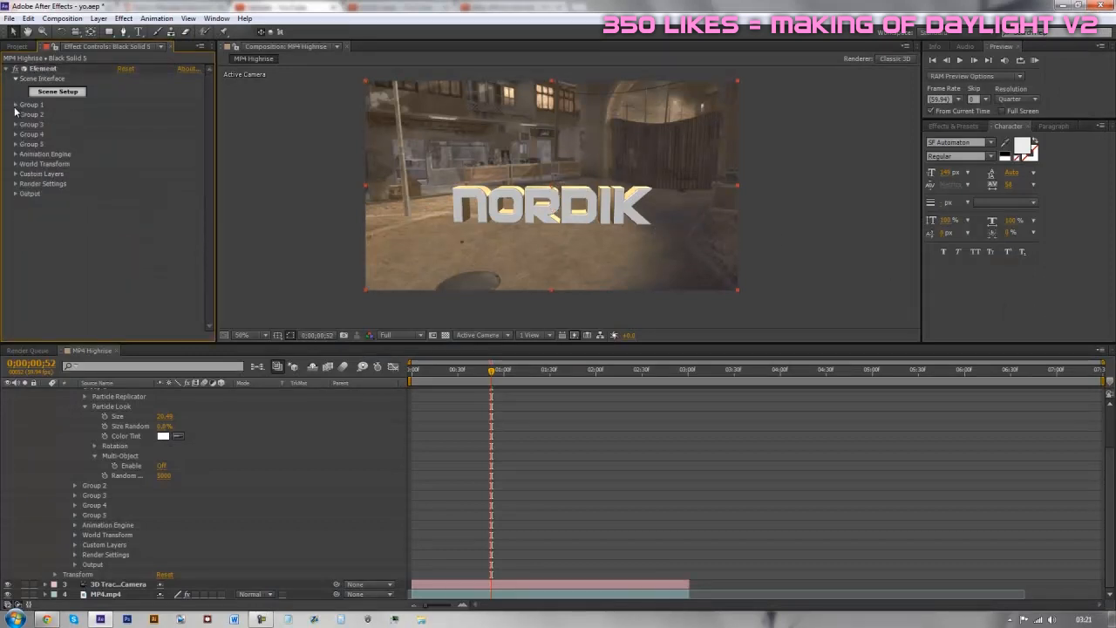
click(15, 184)
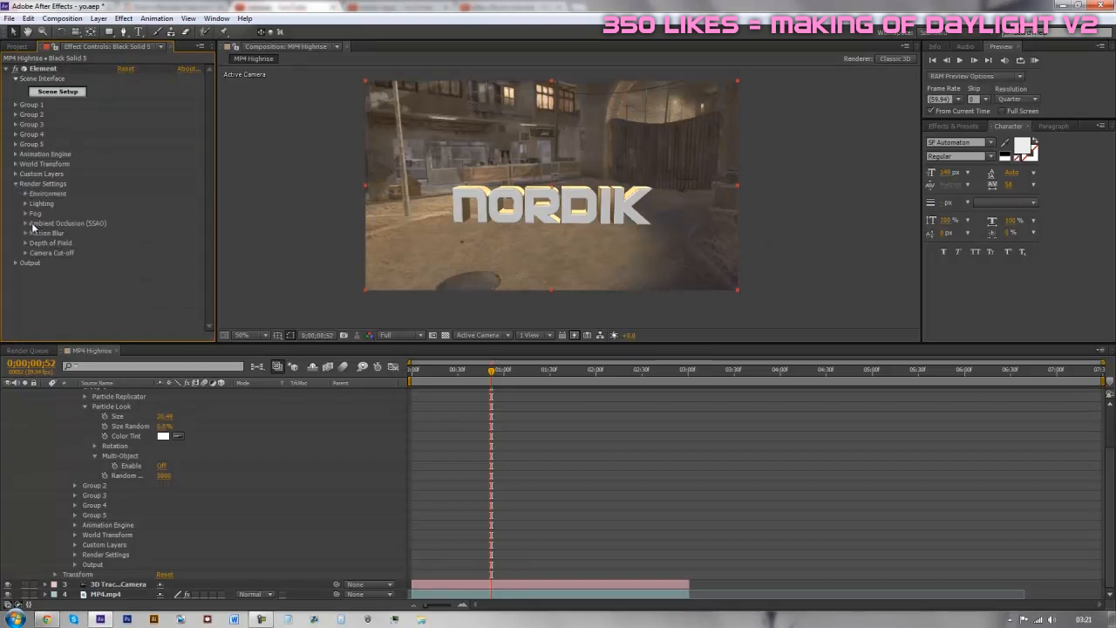
click(26, 224)
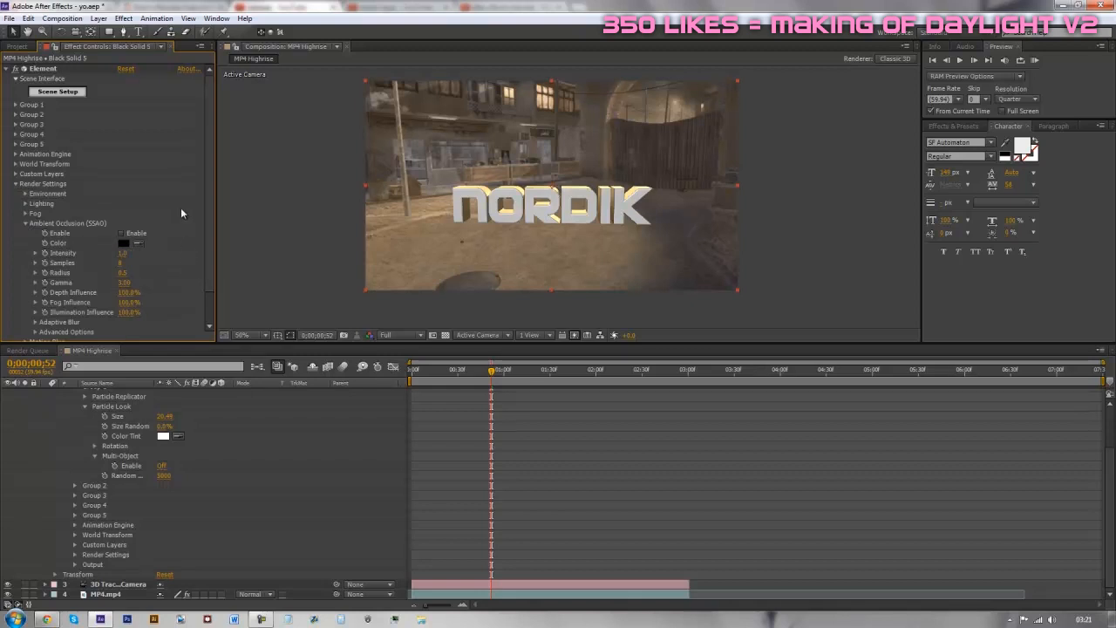
click(121, 233)
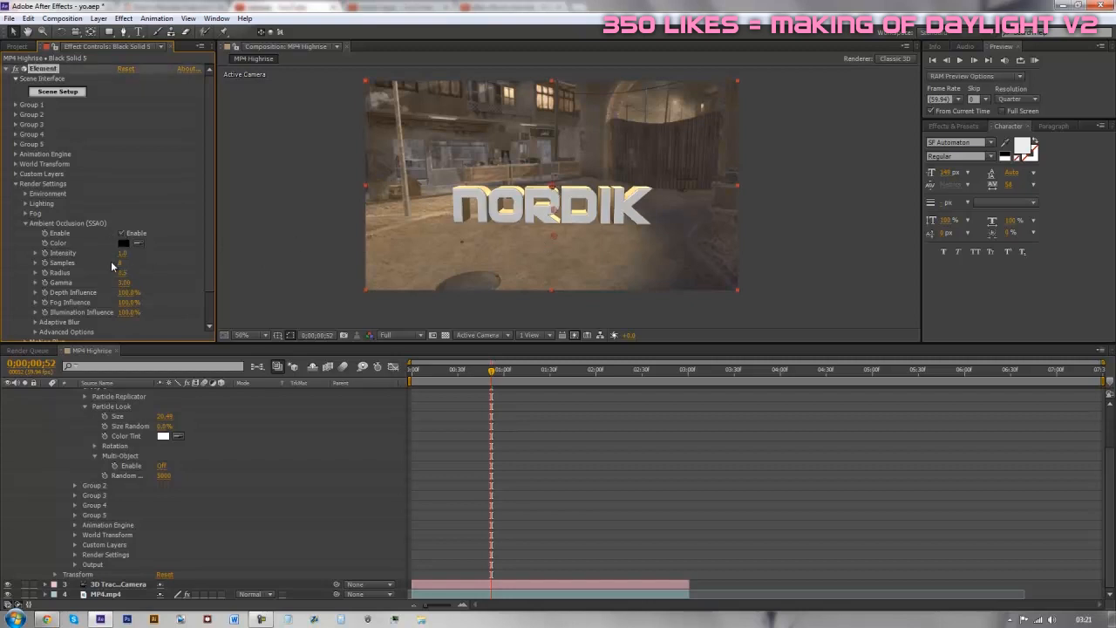
Step: Set the ambient occlusion intensity to about 4.5 and radius to about 2.4, and check the shadows further along the footage
drag(130, 251, 190, 250)
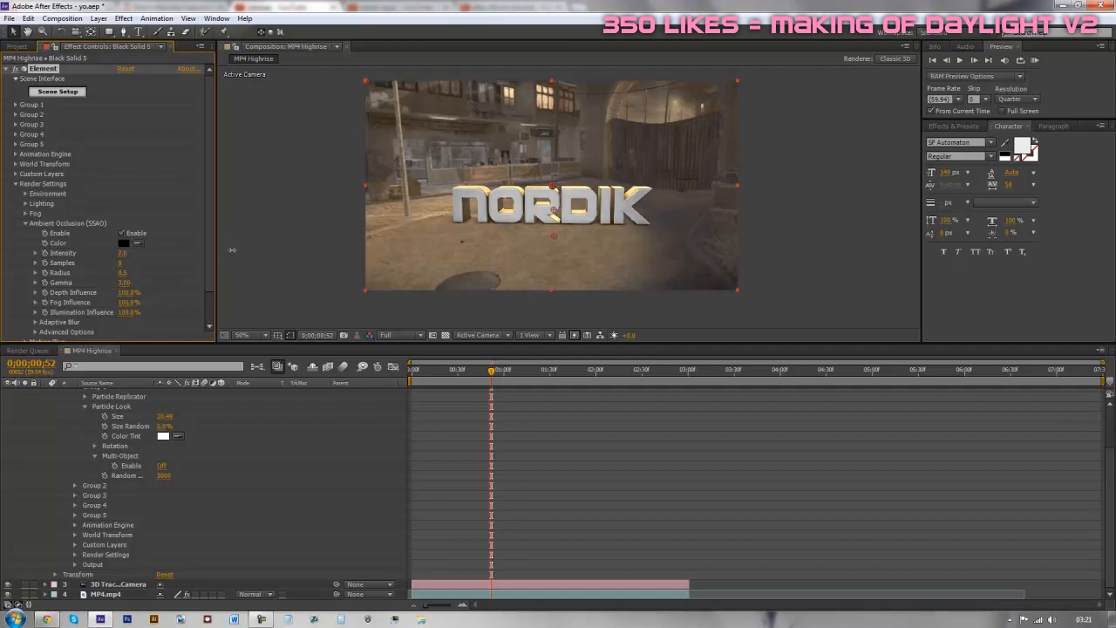
drag(124, 253, 340, 254)
drag(122, 273, 244, 271)
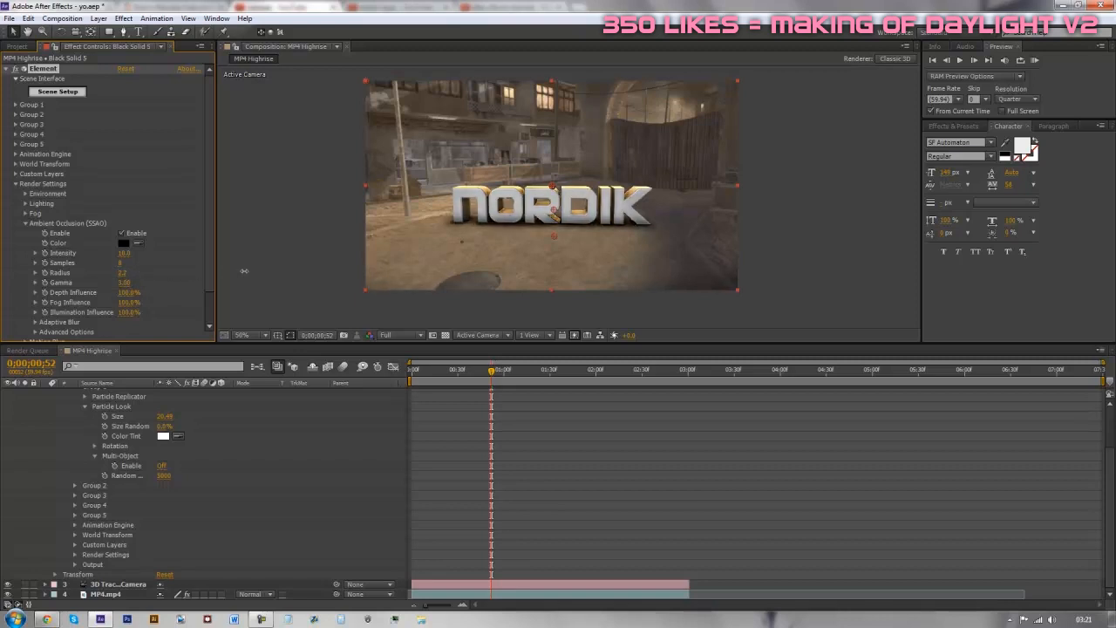
drag(124, 253, 104, 264)
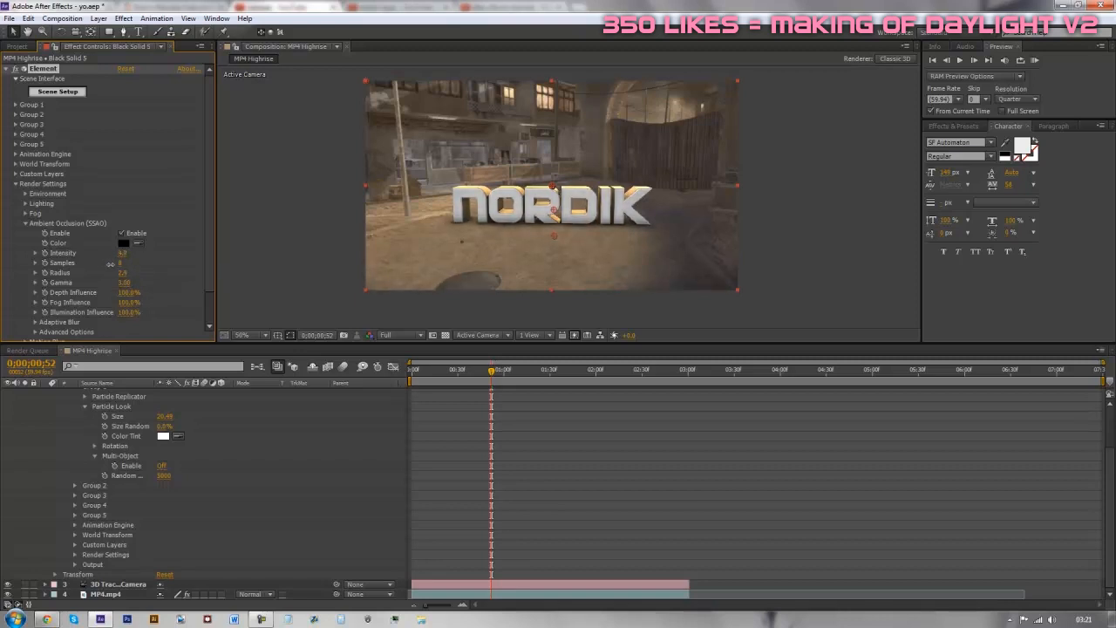
drag(518, 378, 538, 419)
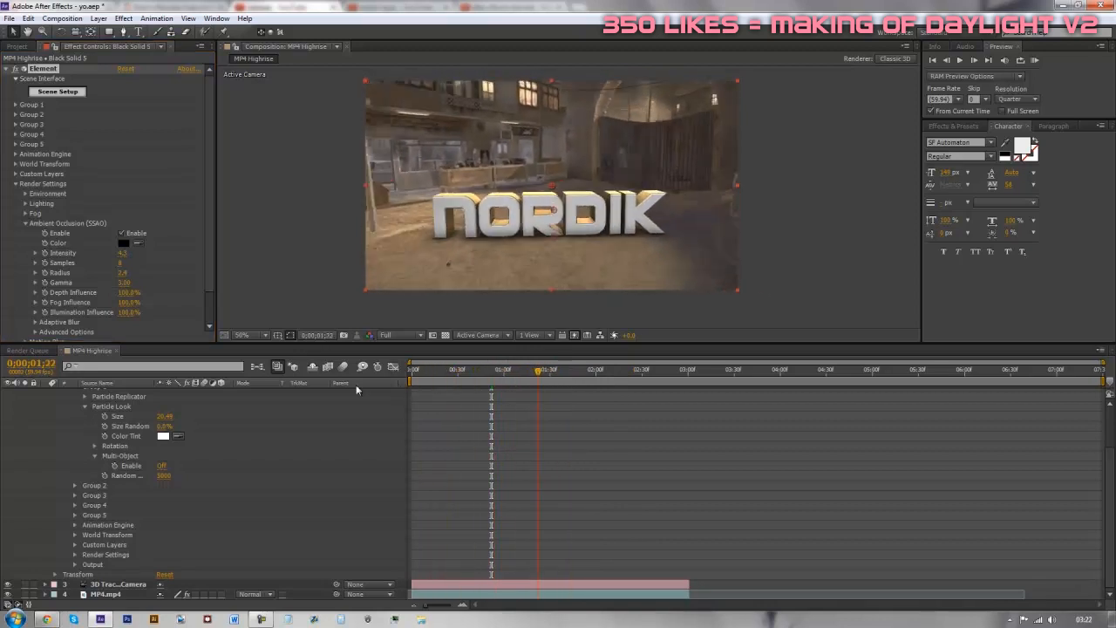
Step: Collapse the ambient occlusion settings and set Add Lighting to Default Lights in the Lighting render settings
click(36, 225)
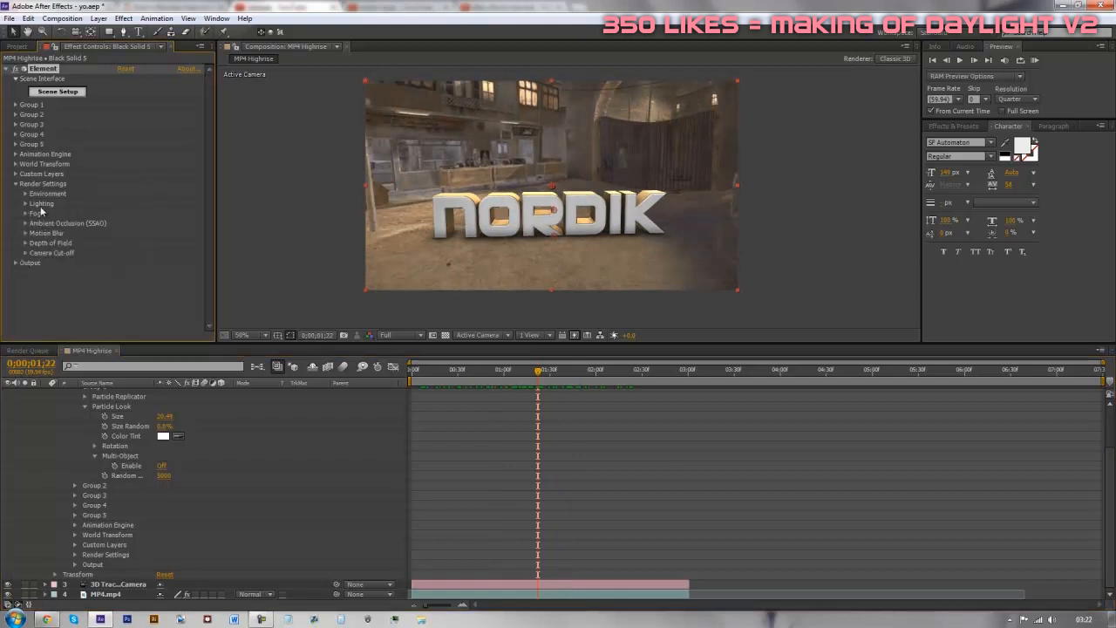
click(26, 204)
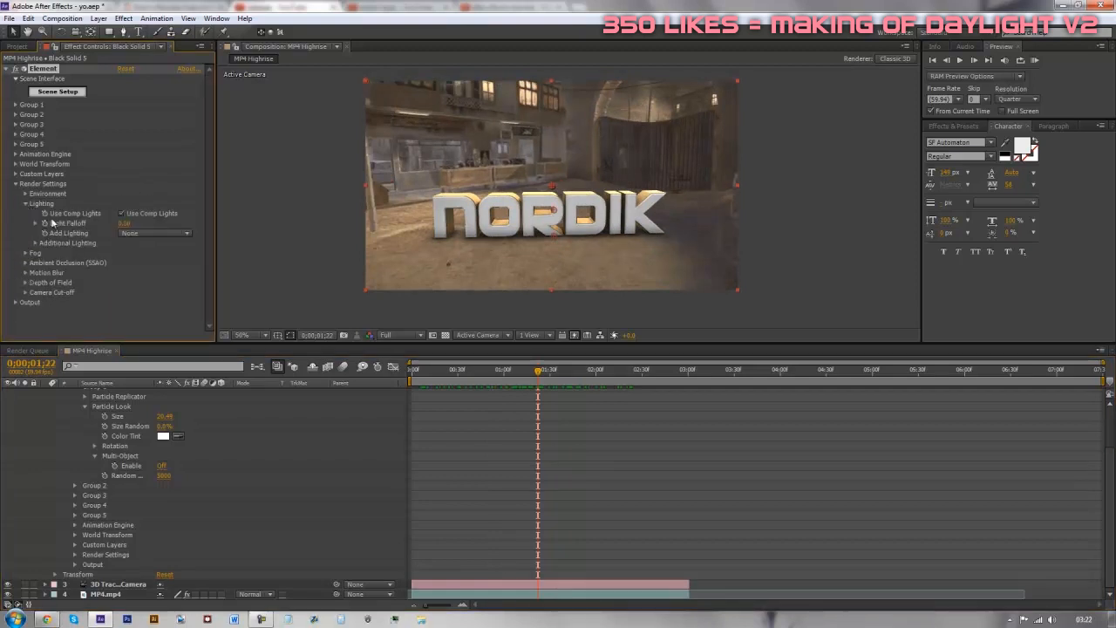
click(125, 234)
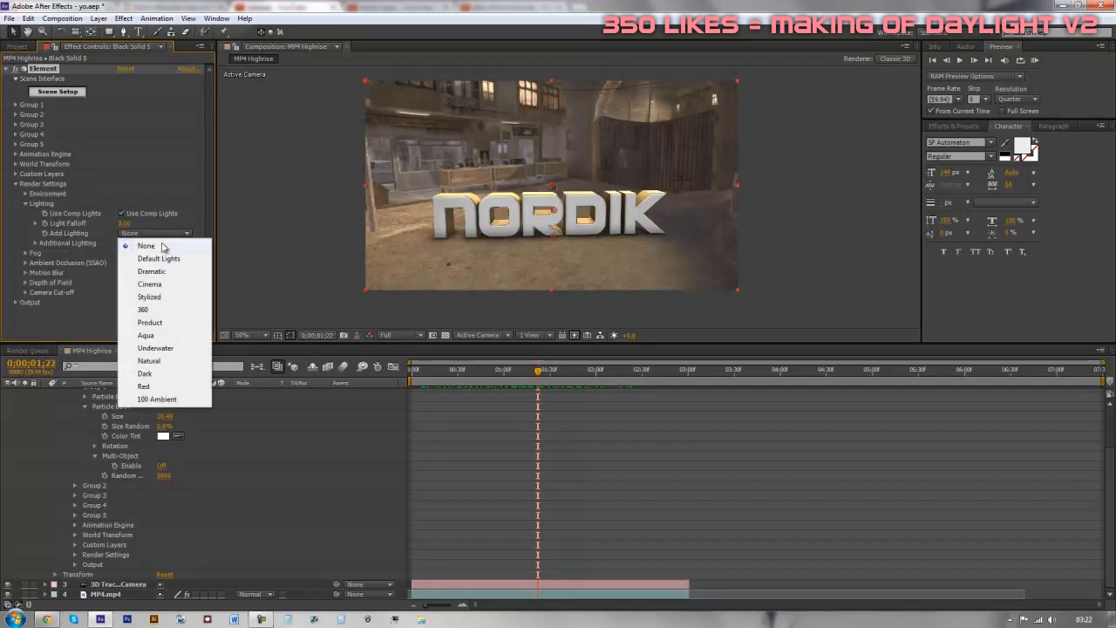
click(157, 258)
click(139, 232)
click(138, 259)
Step: Try other Add Lighting presets such as Dramatic and 360 on the text, and return to Default Lights
click(134, 235)
click(143, 272)
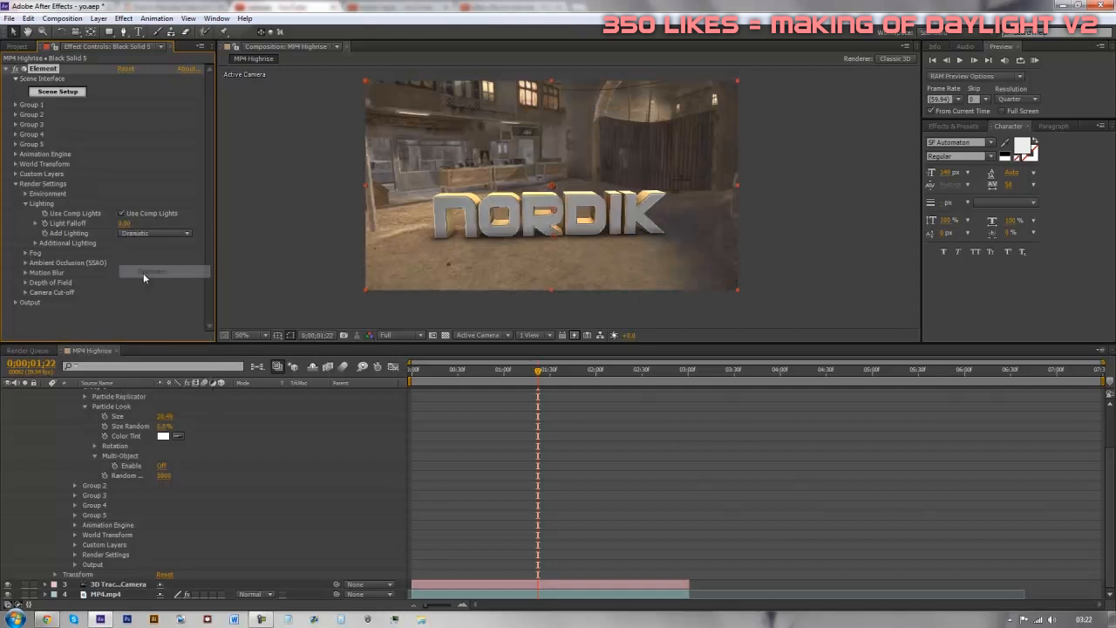
click(152, 232)
click(145, 310)
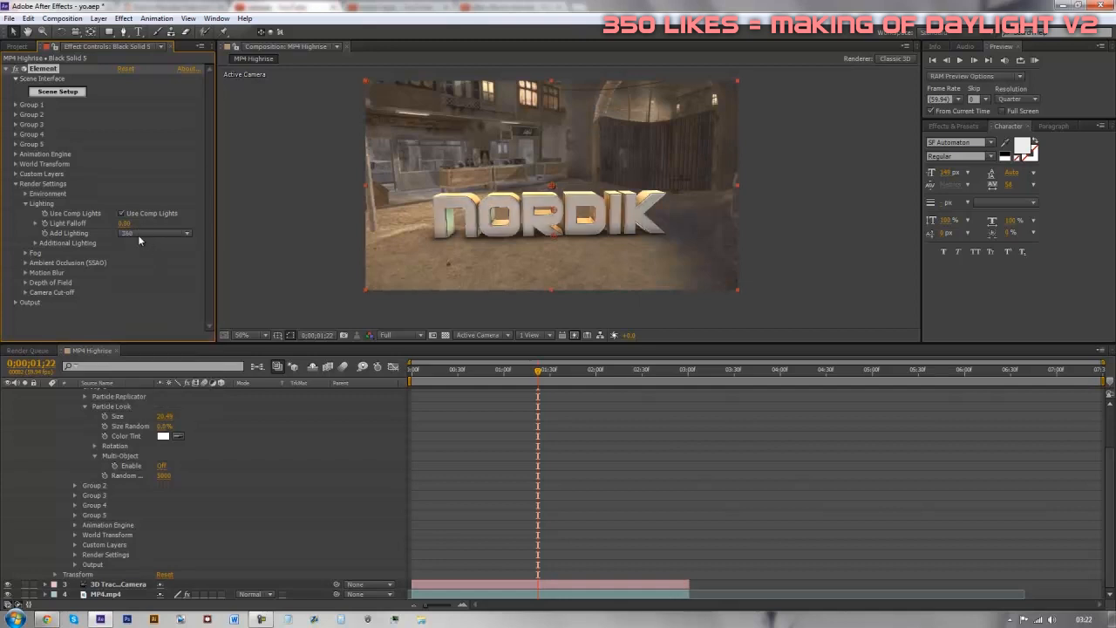
click(138, 235)
click(157, 349)
click(142, 235)
click(179, 255)
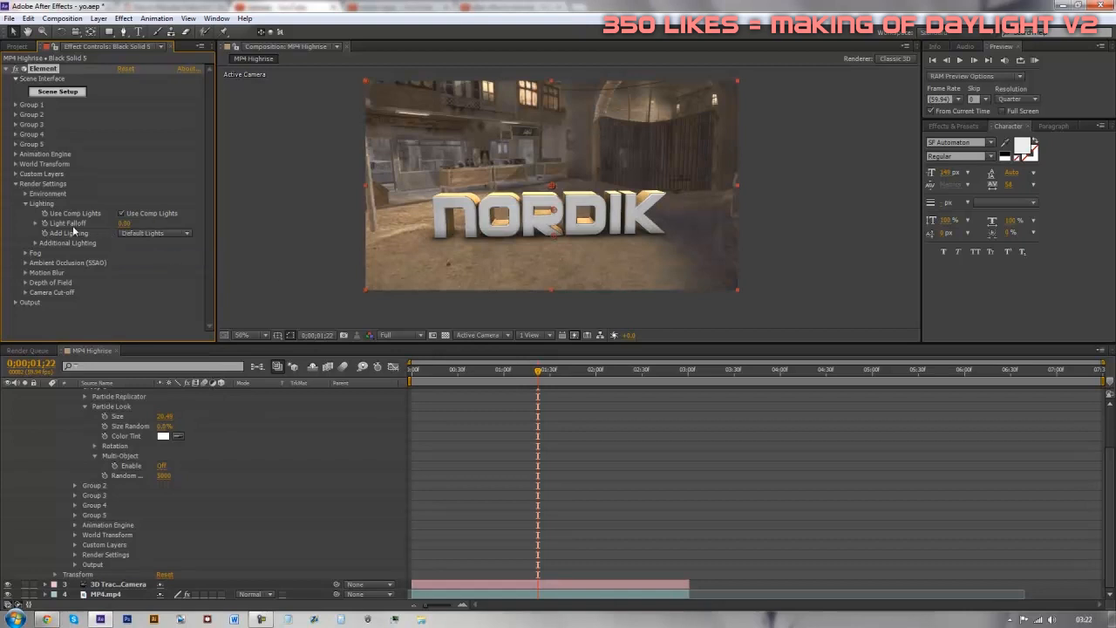
click(26, 204)
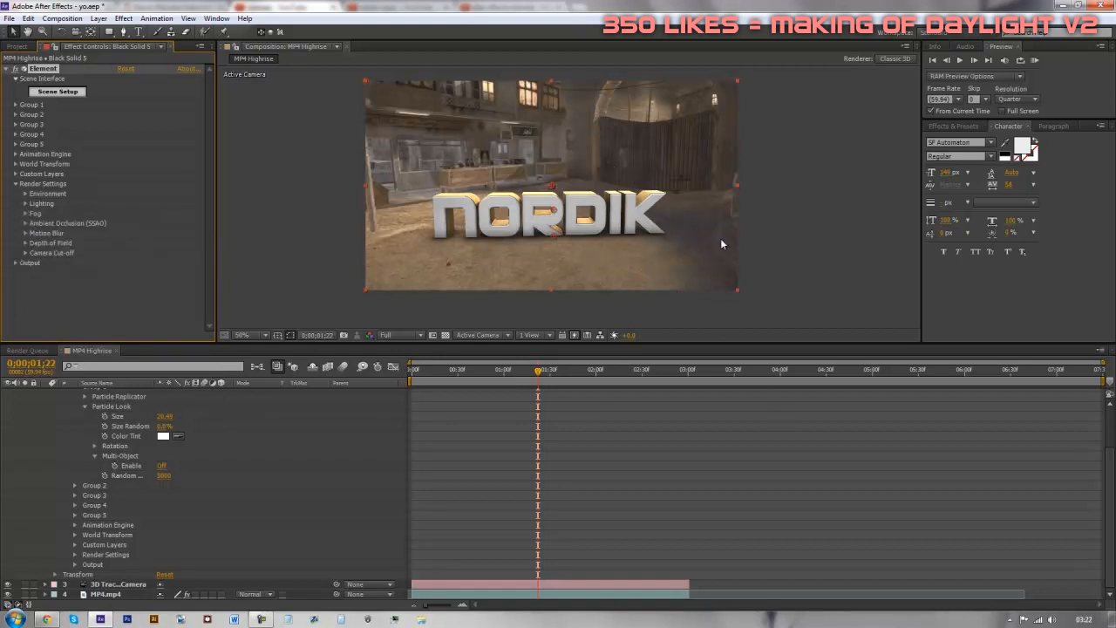
click(25, 204)
click(25, 204)
click(26, 205)
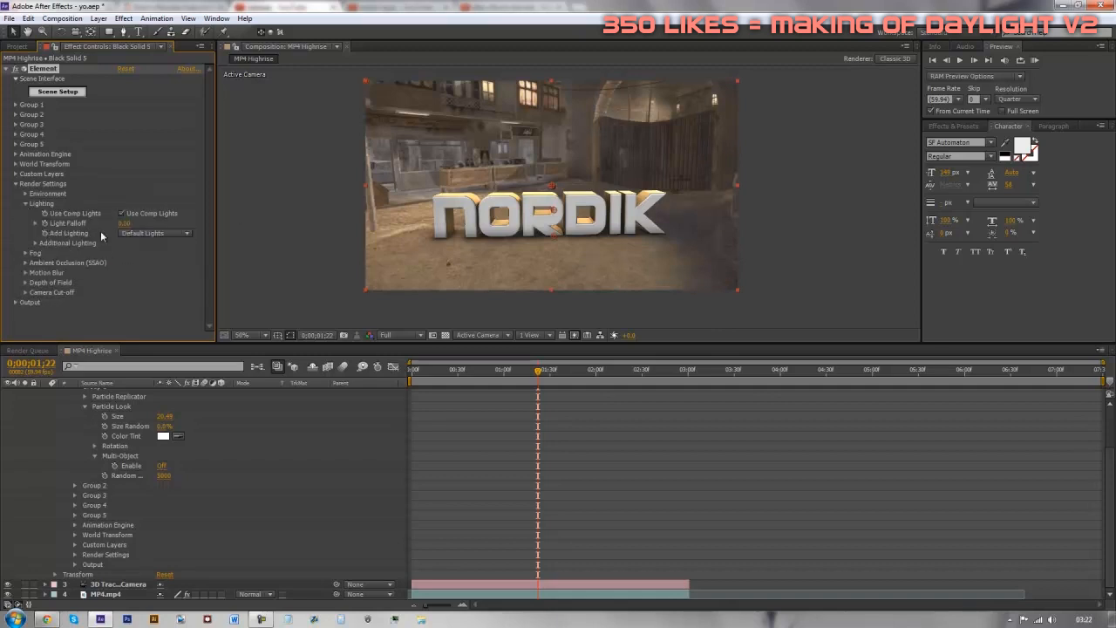
click(25, 204)
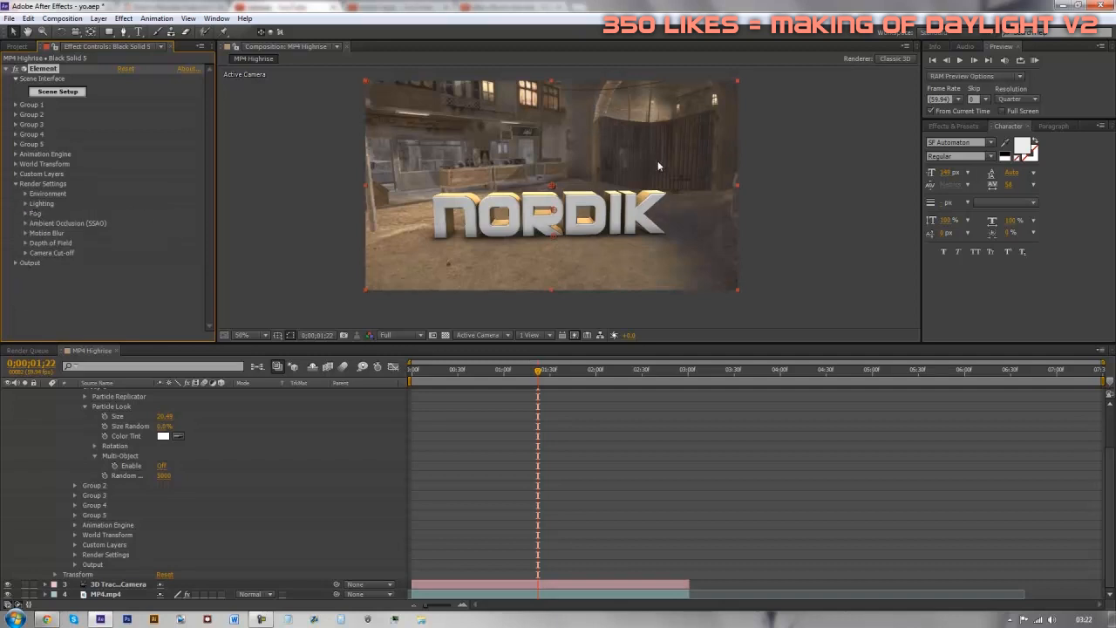
Step: Set the Environment override layer to MP4.mp4 and check the text's reflections along the footage
click(25, 193)
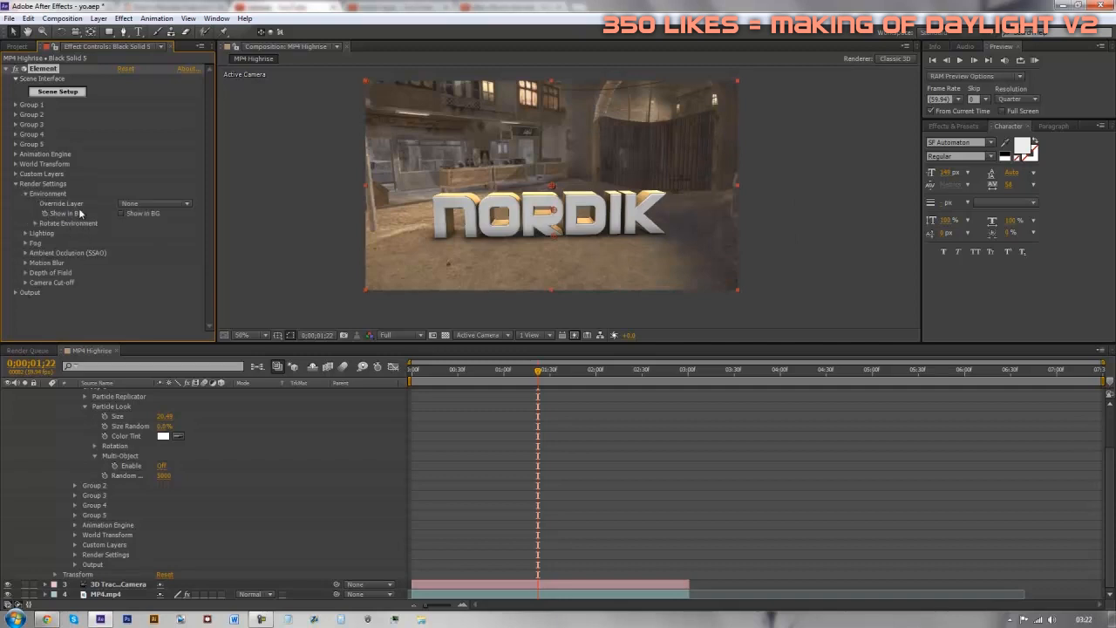
click(138, 205)
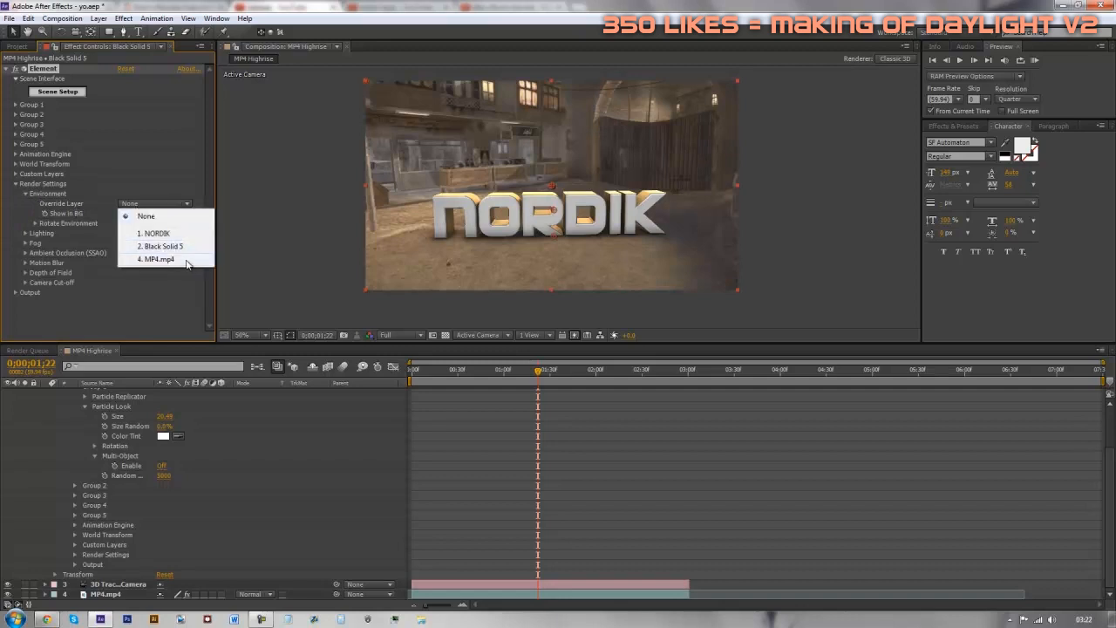
click(158, 260)
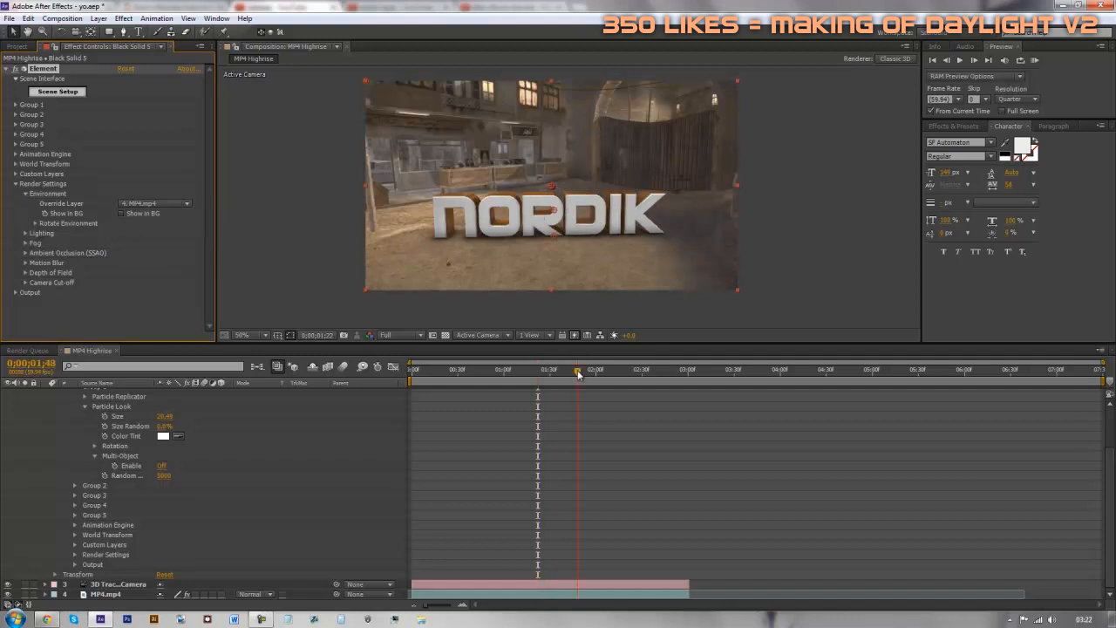
click(615, 371)
drag(615, 373, 513, 398)
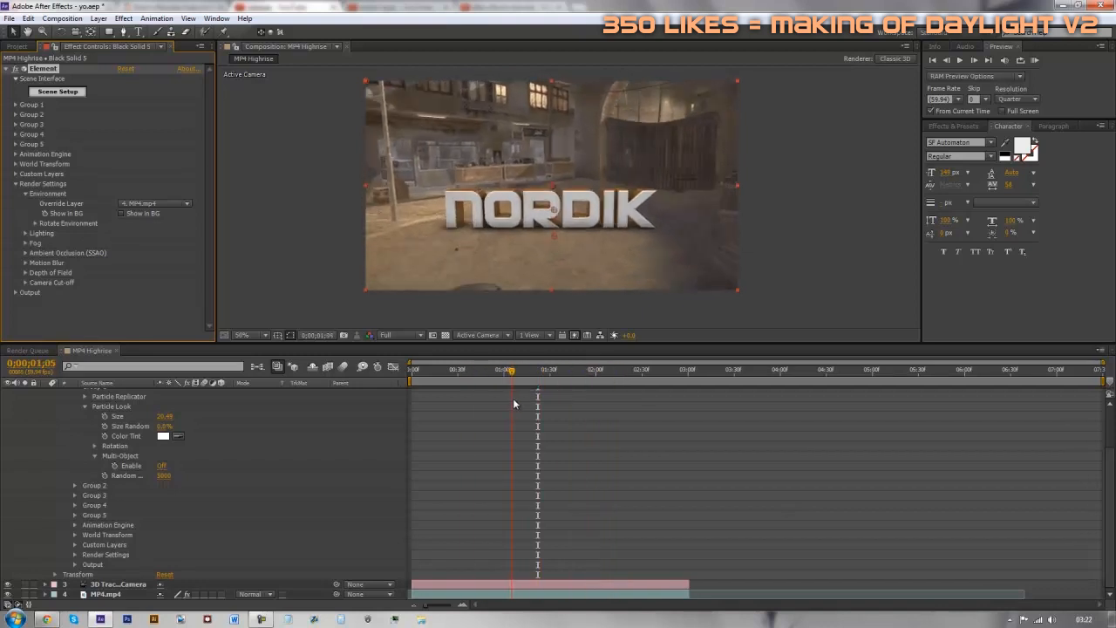
Step: Rotate the environment to about 103° on X, adjust its Y and Z rotation, and check the reflections along the footage
click(35, 224)
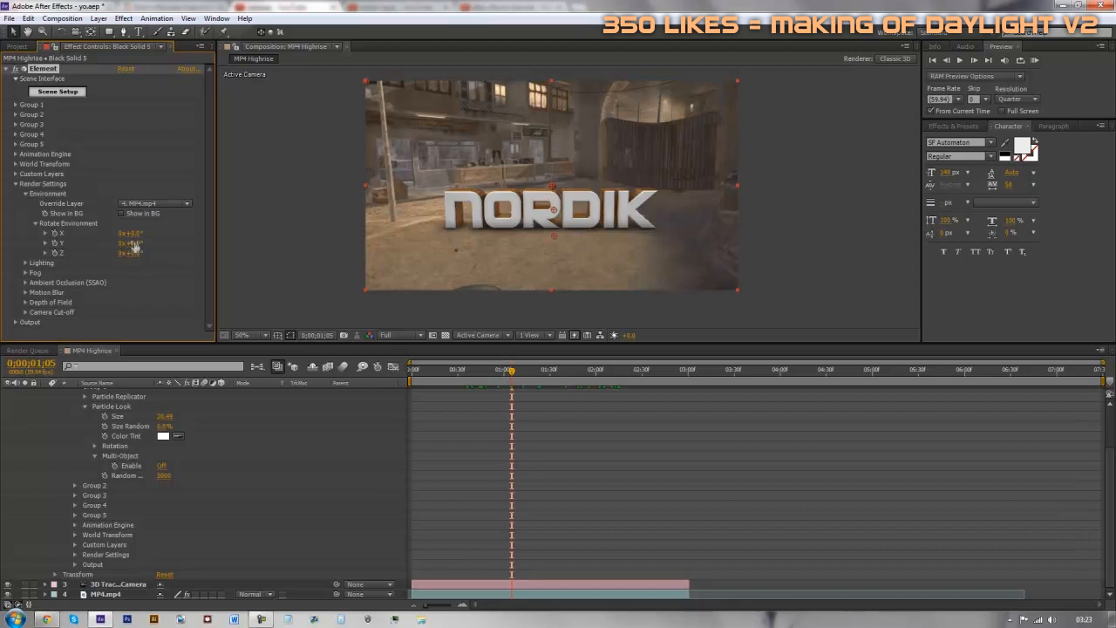
drag(131, 234, 194, 246)
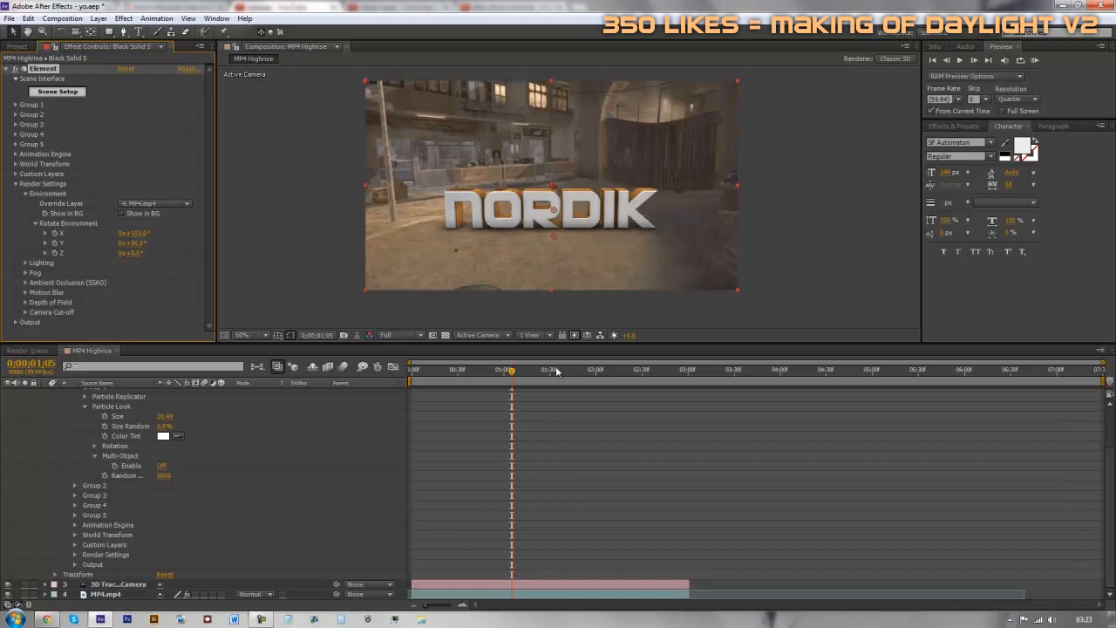
drag(533, 374, 619, 382)
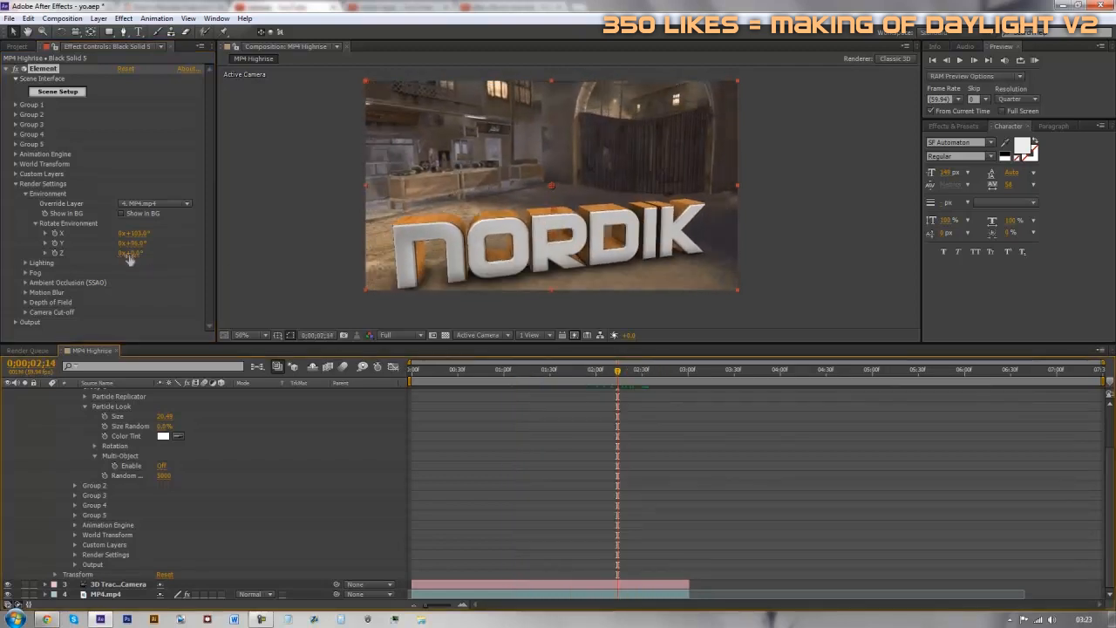
drag(140, 253, 212, 261)
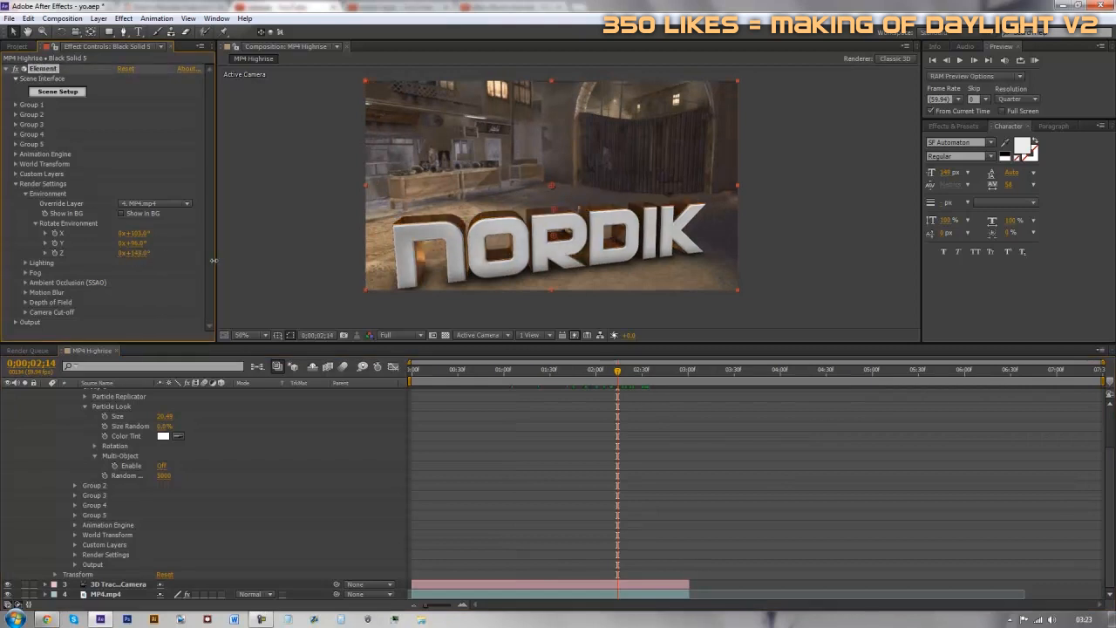
drag(576, 377, 624, 382)
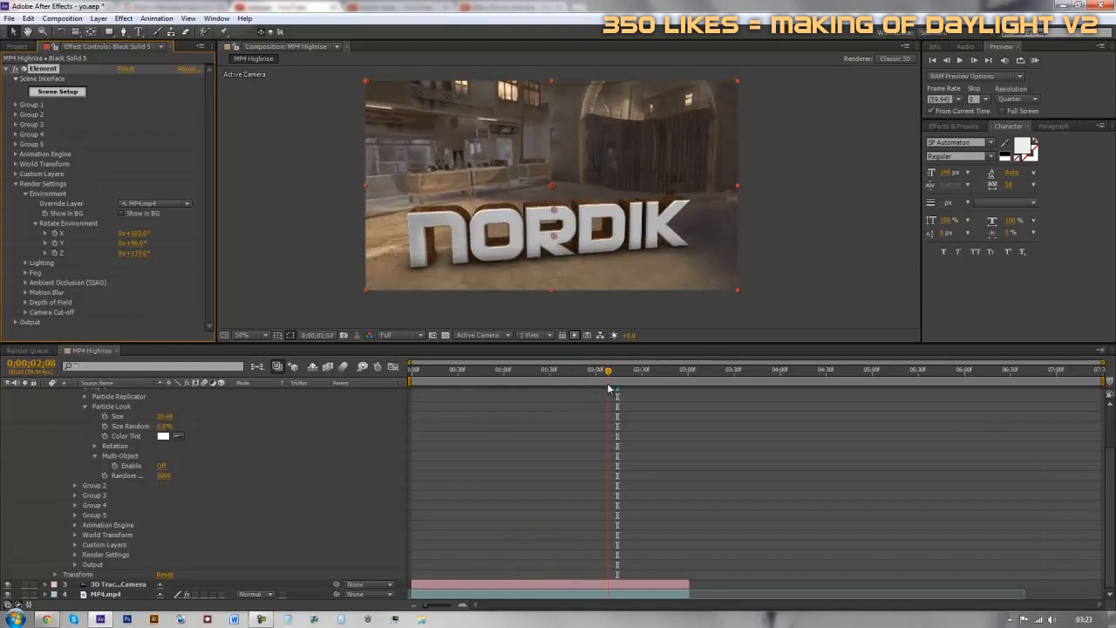
drag(135, 254, 122, 263)
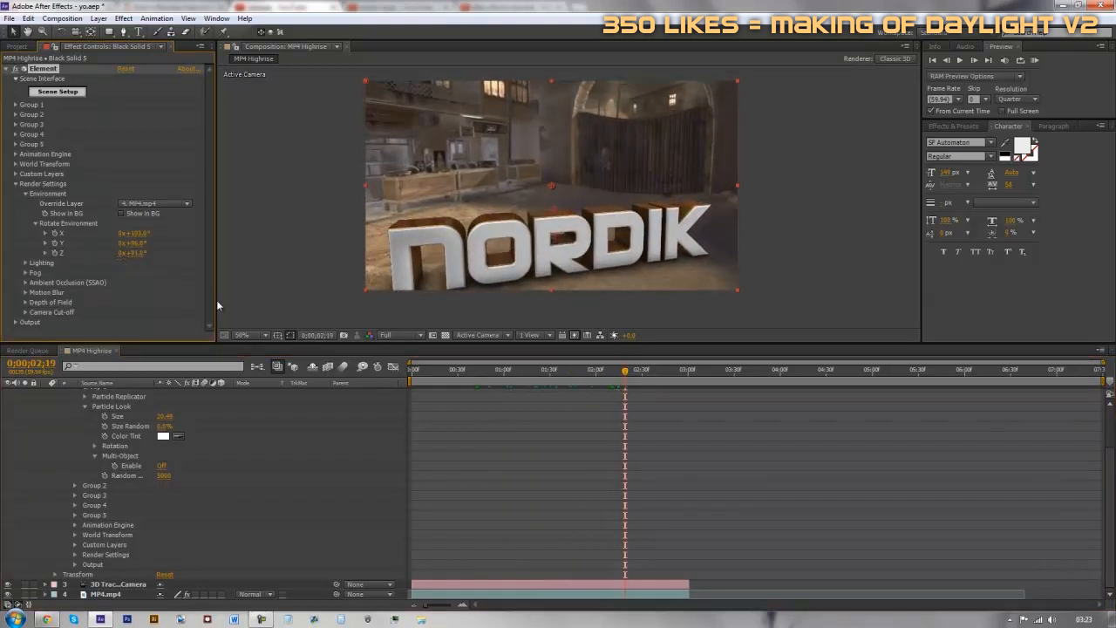
Step: Lower the reflection intensity of the text's Gold_Basic material to 132% in Scene Setup
drag(547, 379, 525, 376)
click(559, 375)
click(61, 91)
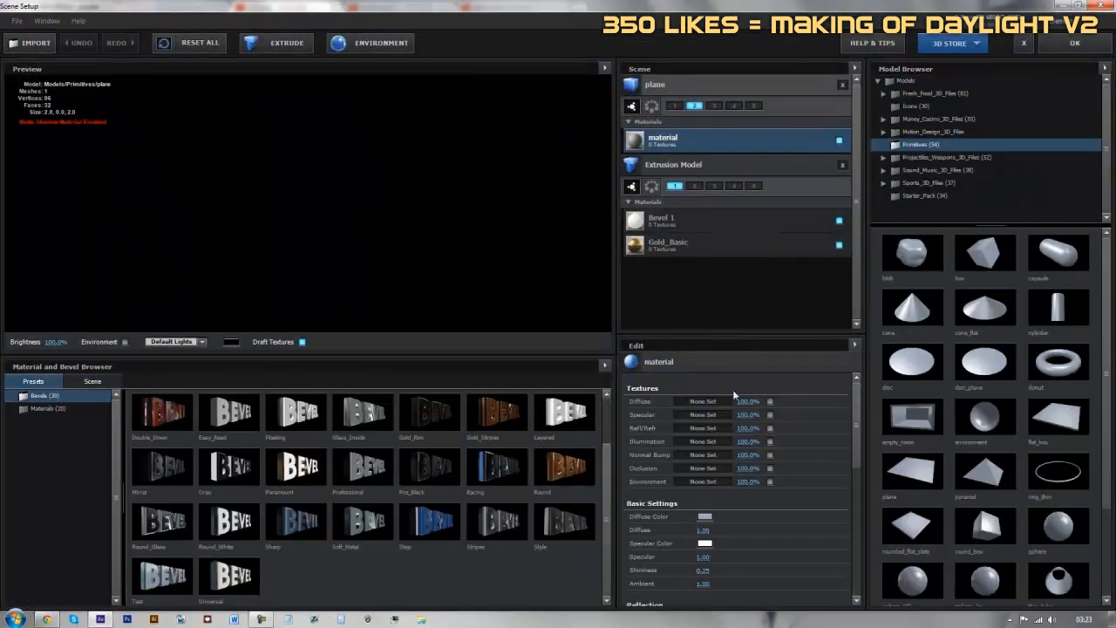
click(708, 216)
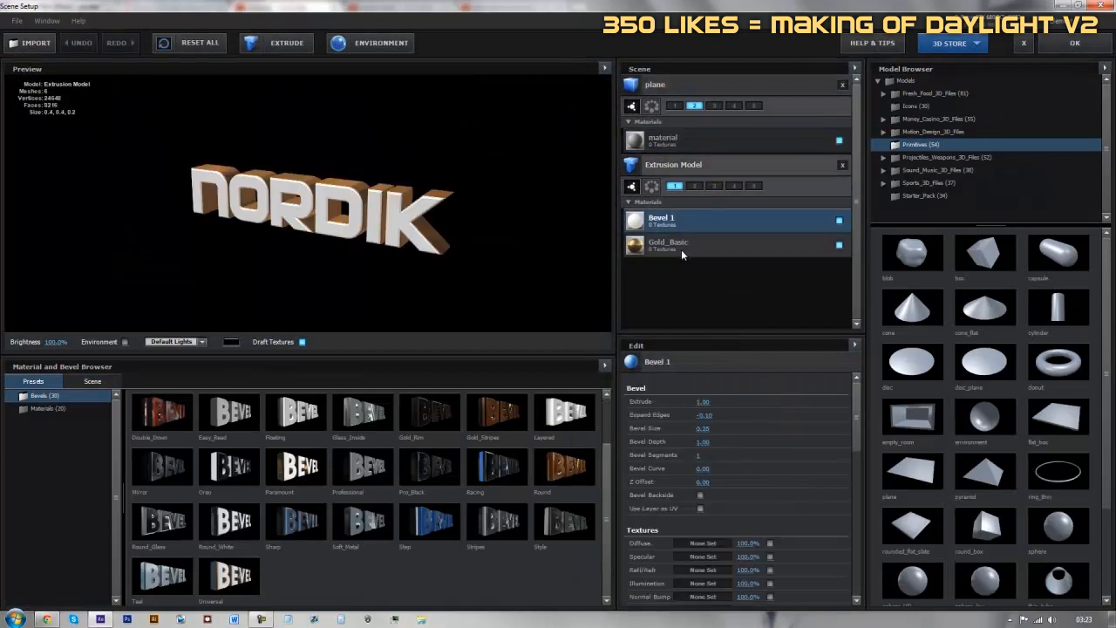
click(691, 244)
drag(353, 209, 393, 221)
scroll(389, 243, down, 5)
scroll(785, 453, down, 3)
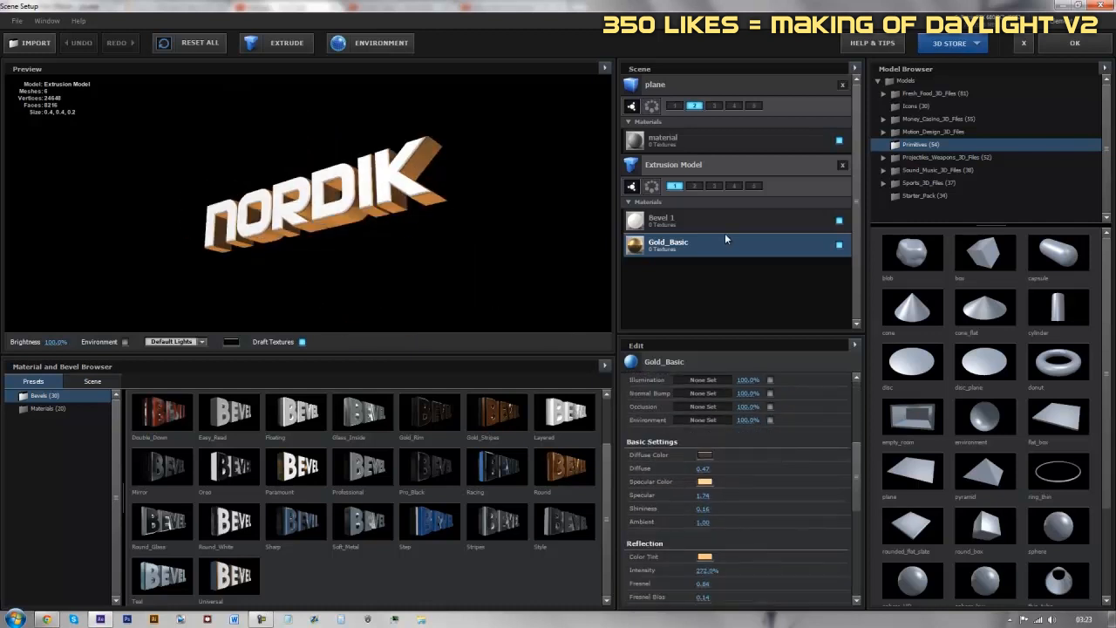
scroll(710, 580, down, 1)
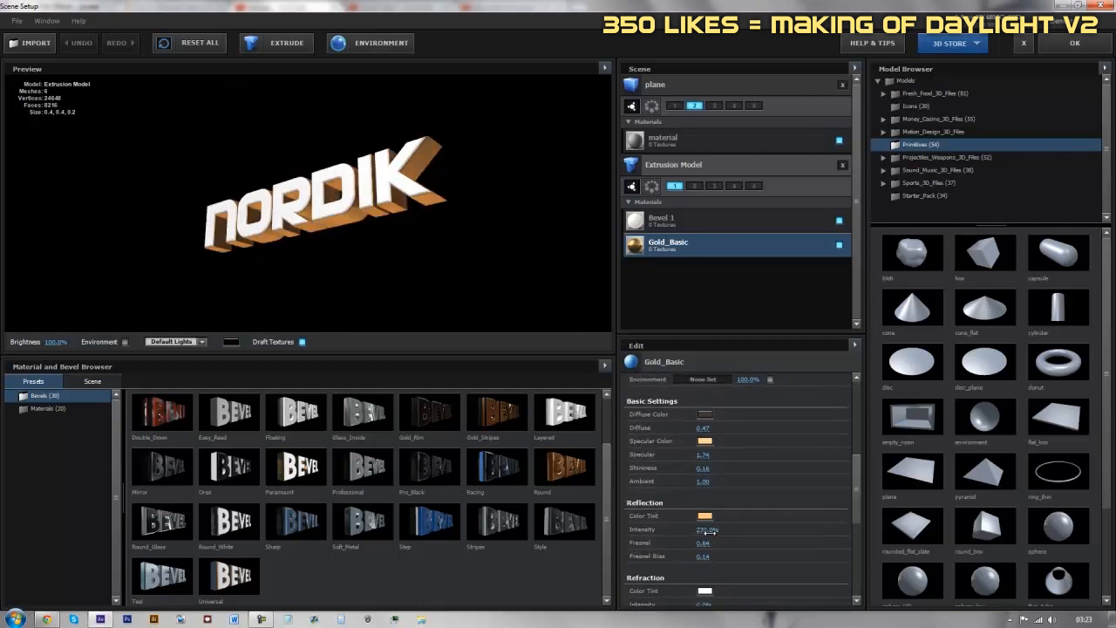
drag(671, 536, 625, 525)
drag(421, 211, 427, 261)
Step: Look over the Bevel 1 material, apply the scene changes, and check the text further along the footage
click(670, 223)
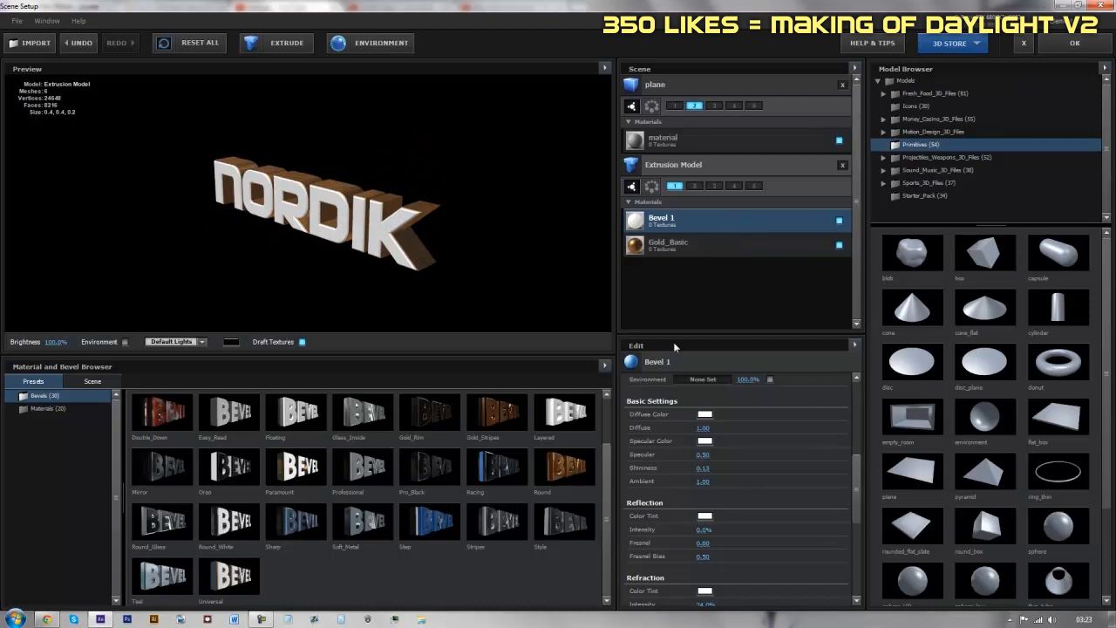
click(1075, 43)
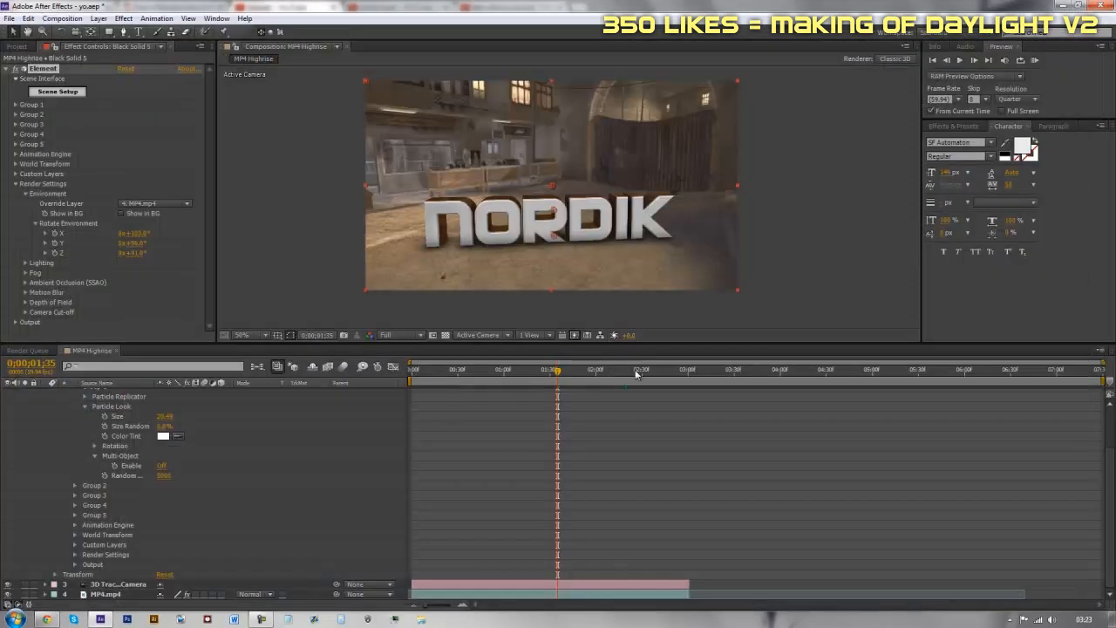
drag(587, 376, 615, 382)
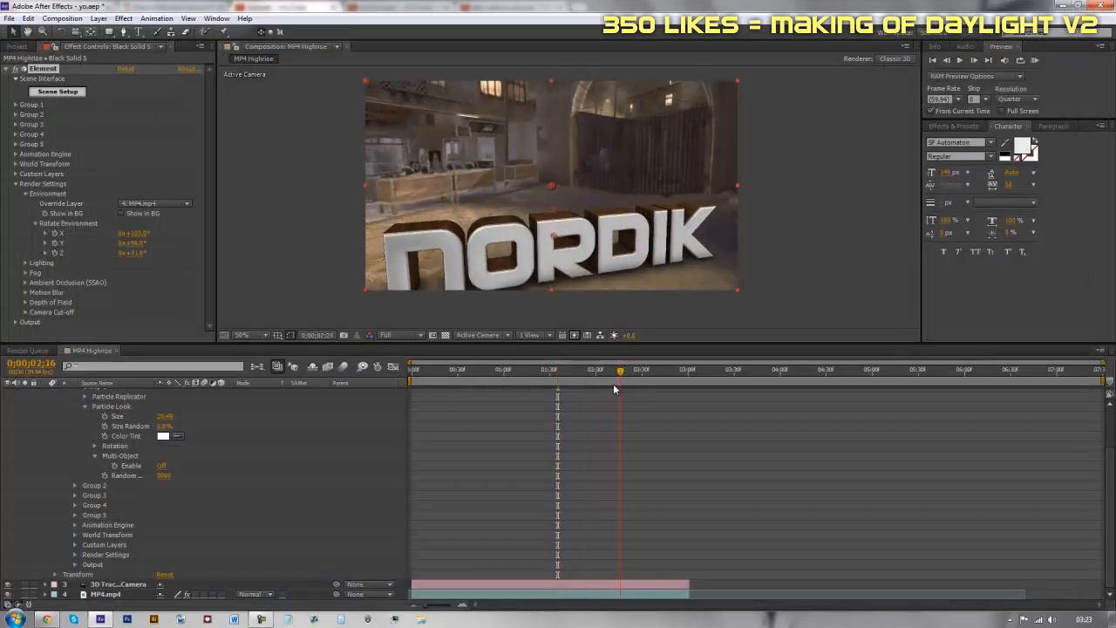
Step: Try C9AF9F as the diffuse color of the Gold_Basic material and apply the scene
click(57, 91)
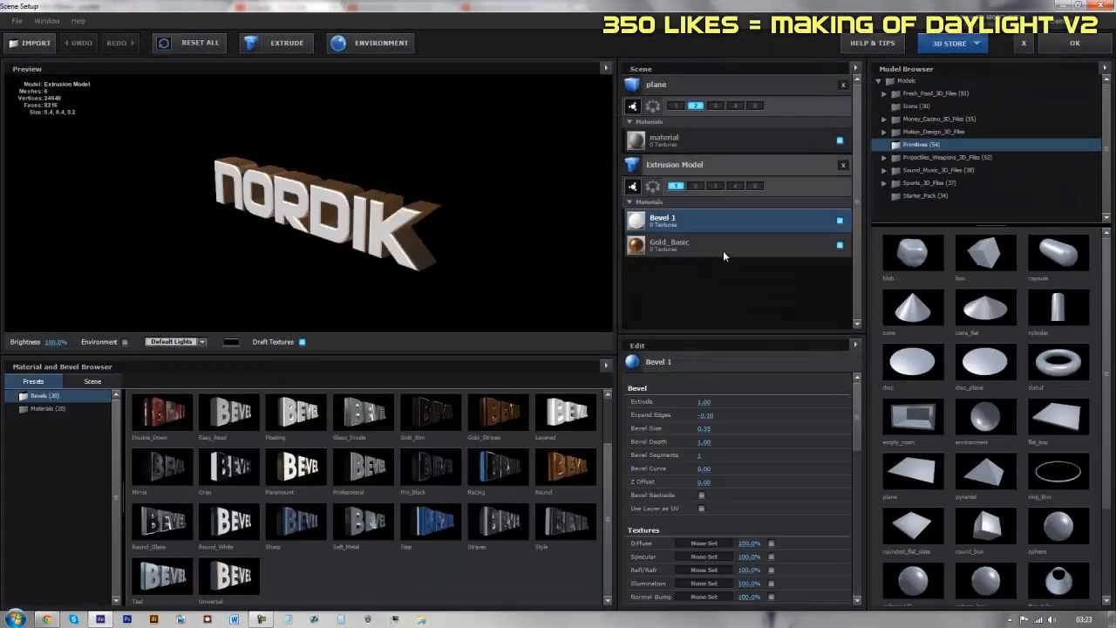
click(724, 253)
scroll(727, 514, down, 3)
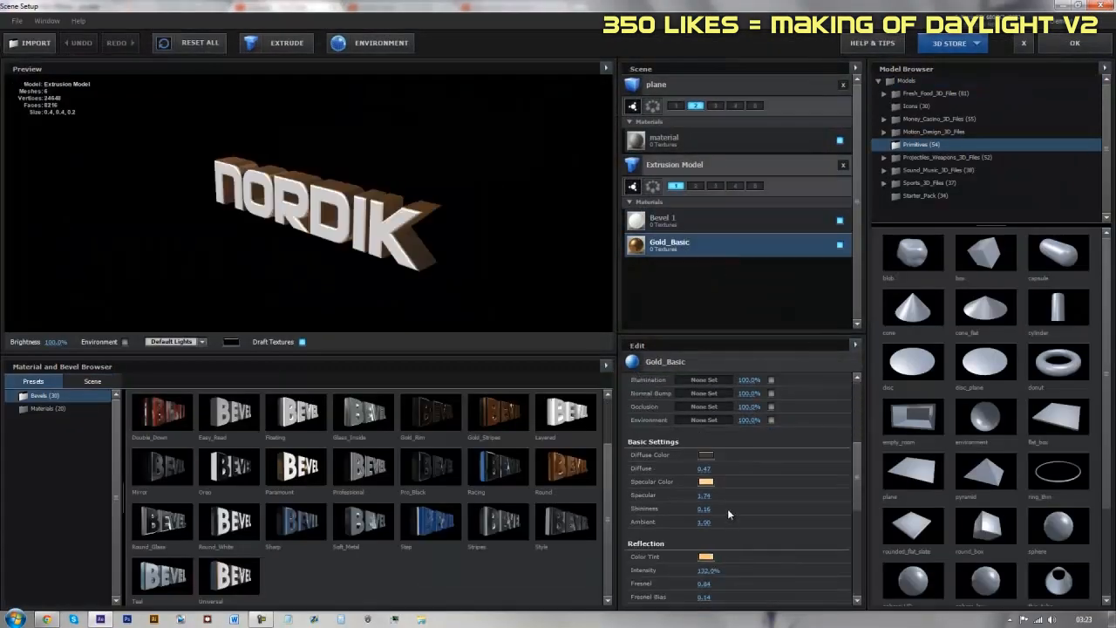
click(706, 455)
click(634, 441)
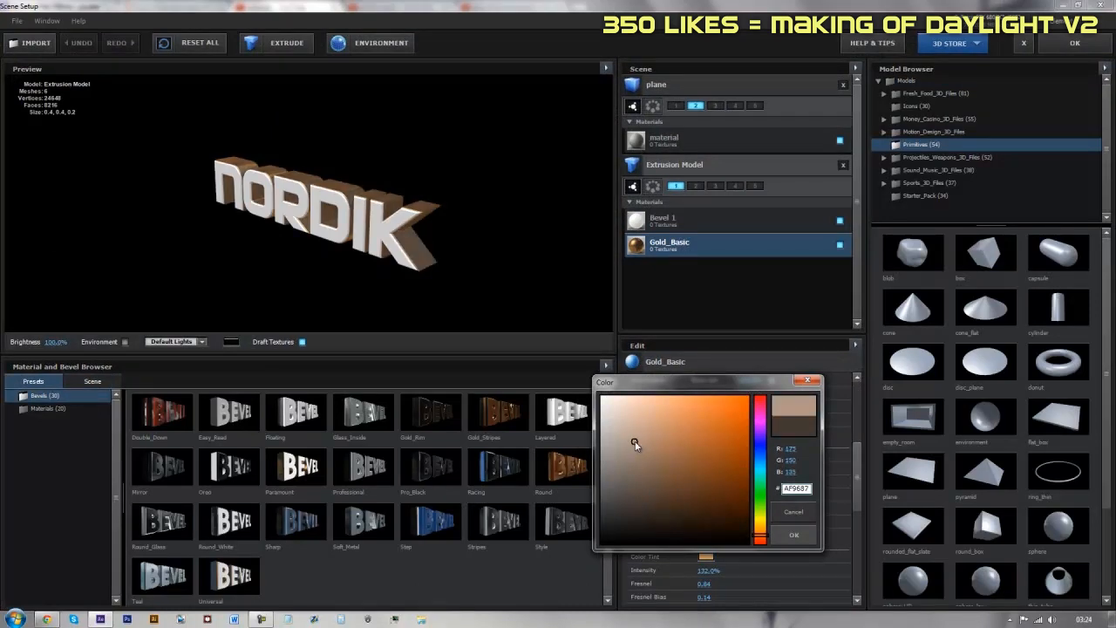
drag(634, 441, 631, 426)
click(795, 532)
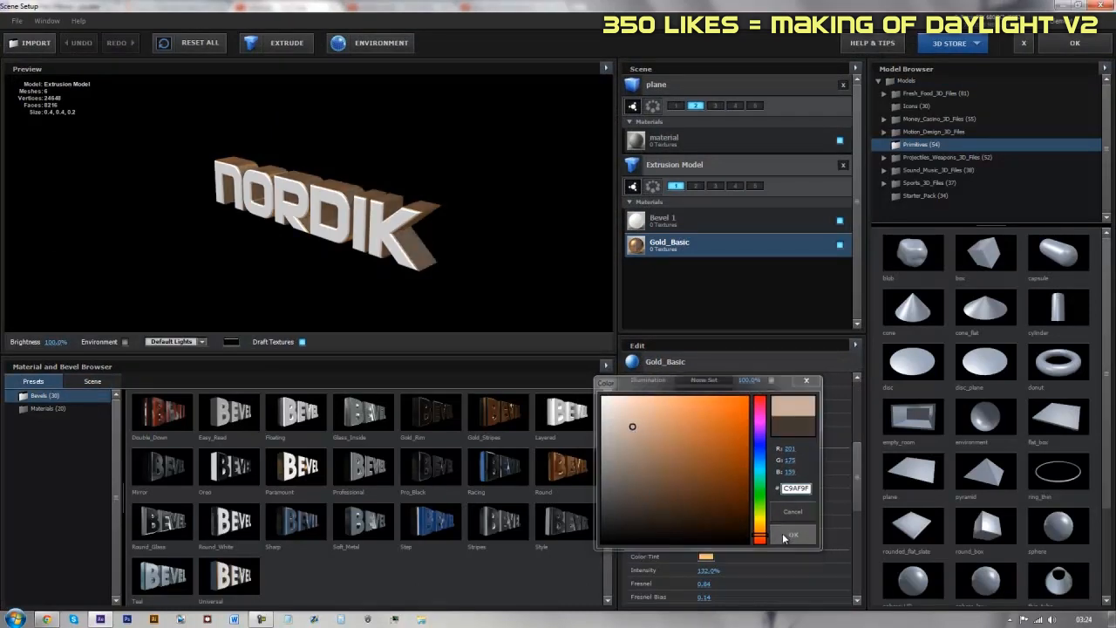
click(1061, 42)
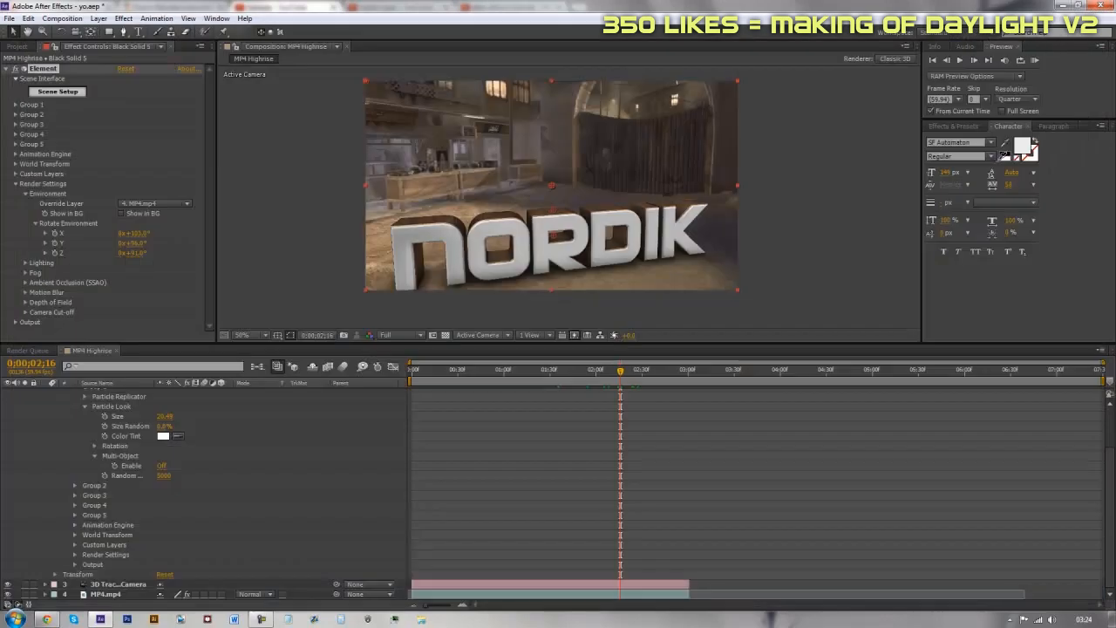
Step: Set the Gold_Basic material's diffuse color to CD9572, apply the scene, and check the text along the footage
click(59, 90)
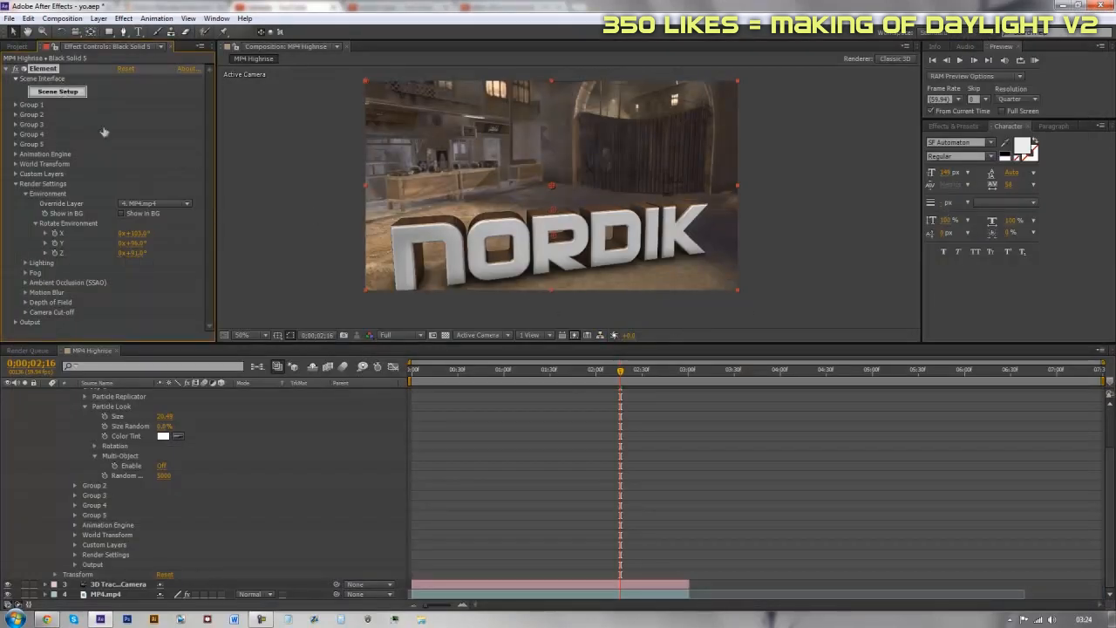
scroll(741, 490, down, 8)
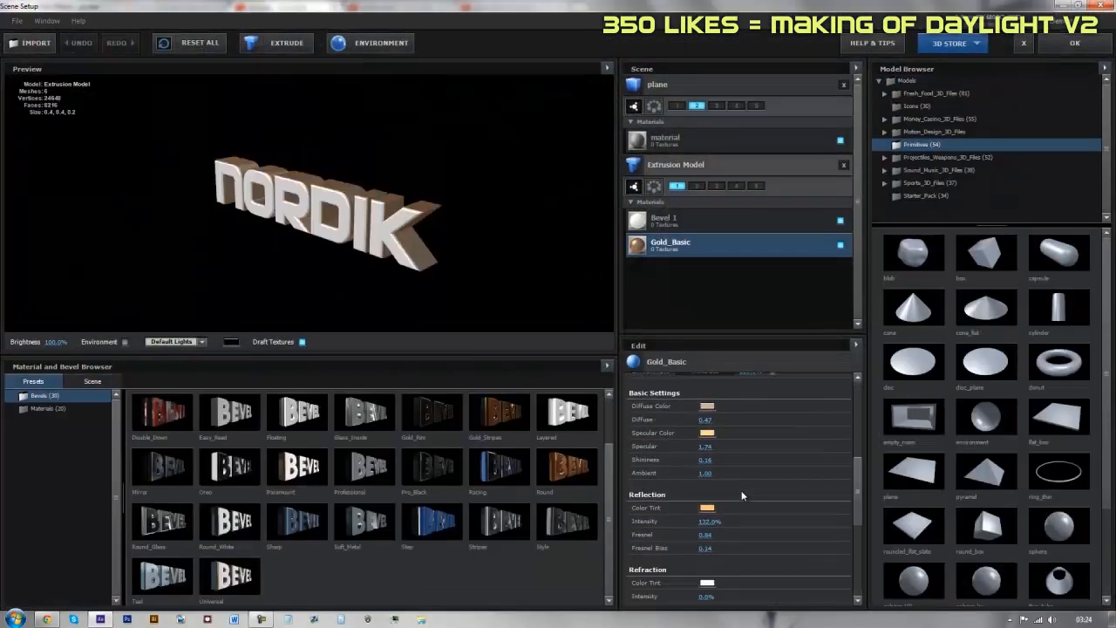
scroll(741, 490, up, 10)
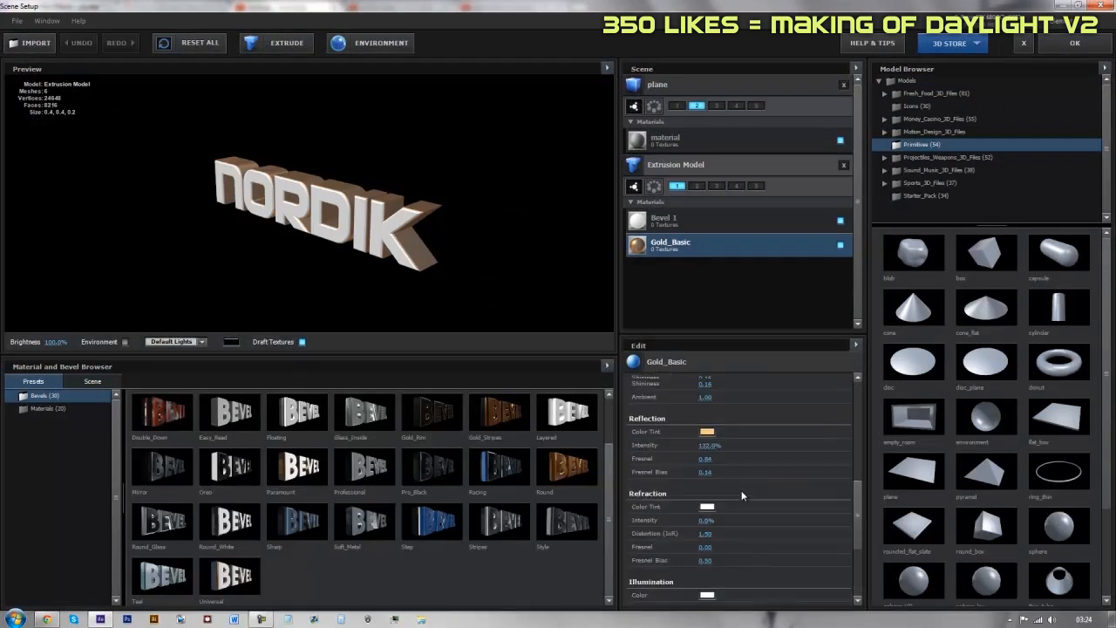
click(707, 578)
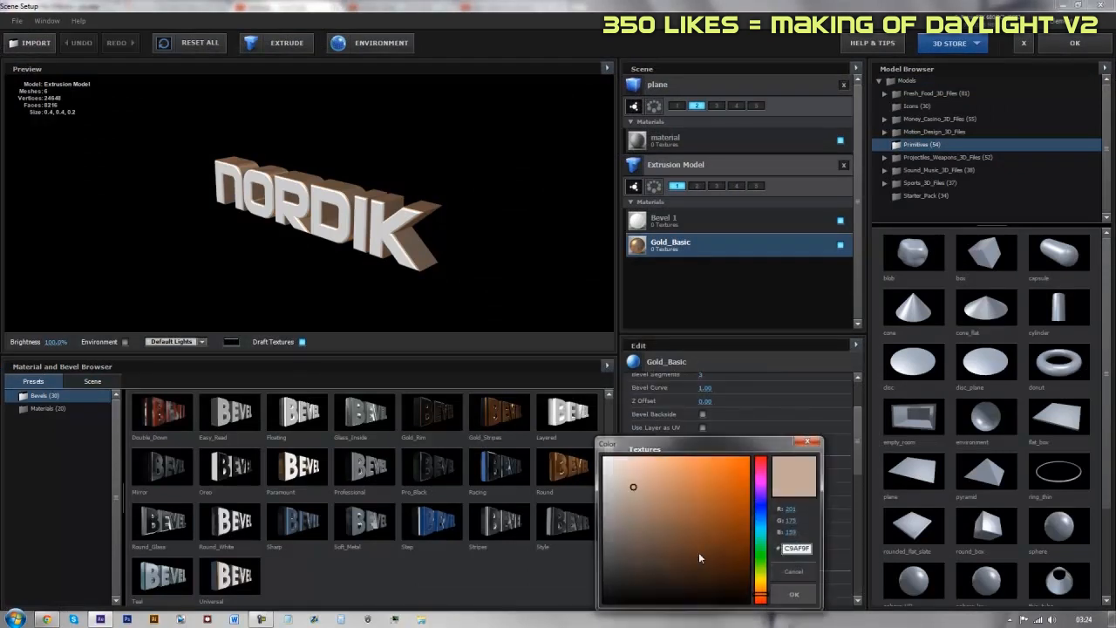
click(602, 474)
mouse_move(673, 507)
mouse_down()
mouse_move(668, 516)
mouse_move(677, 480)
mouse_move(667, 484)
mouse_up()
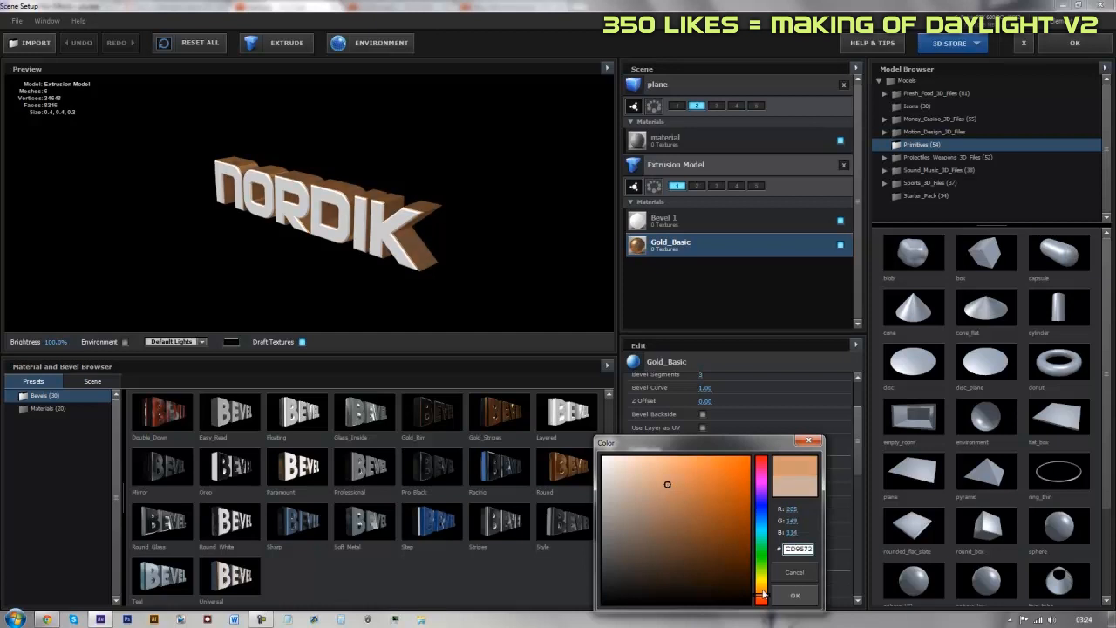
click(795, 595)
click(1074, 45)
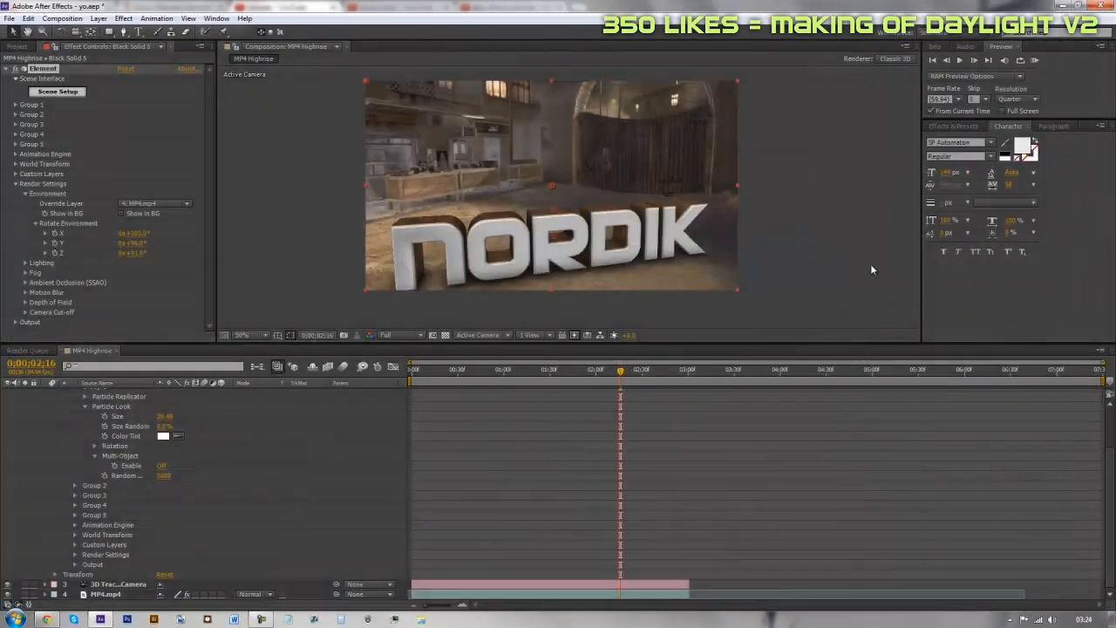
drag(613, 381, 493, 375)
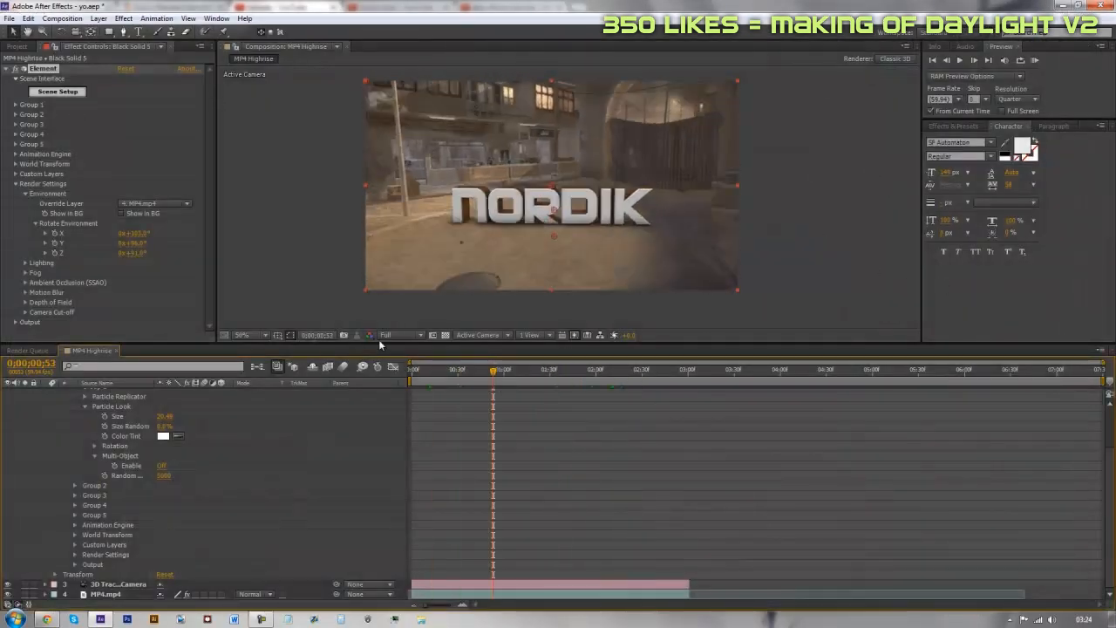
Step: Collapse the Render Settings and the Black Solid 5 layer's properties, and go to the first frame
click(23, 193)
click(14, 184)
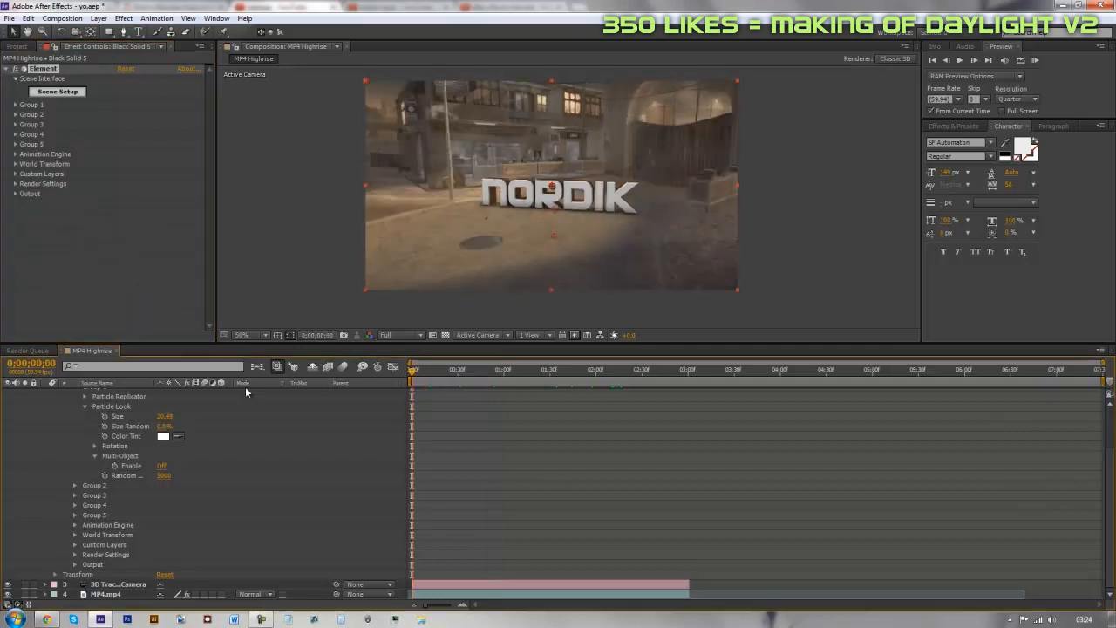
key(Home)
scroll(131, 436, up, 3)
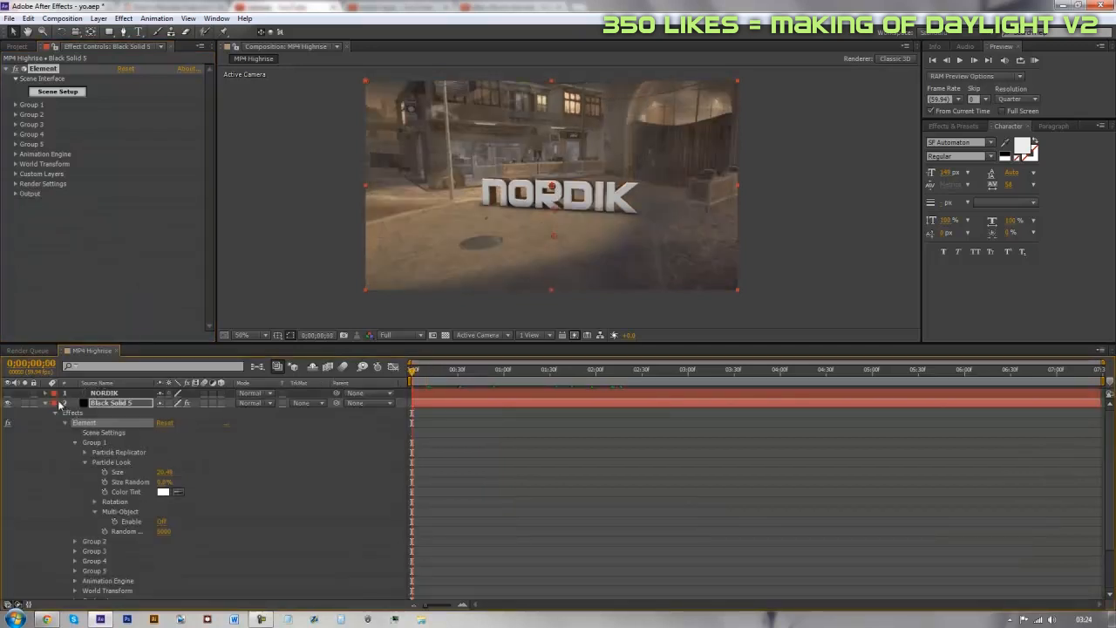
click(47, 404)
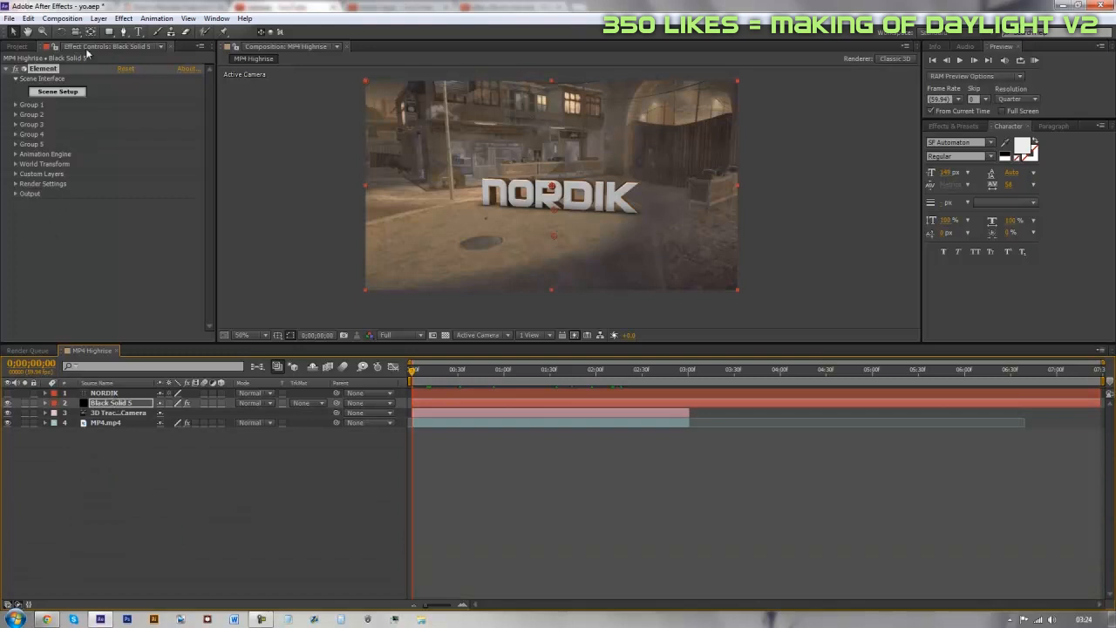
Step: Enable Multi-Object in the Particle Look settings of Group 1
click(15, 106)
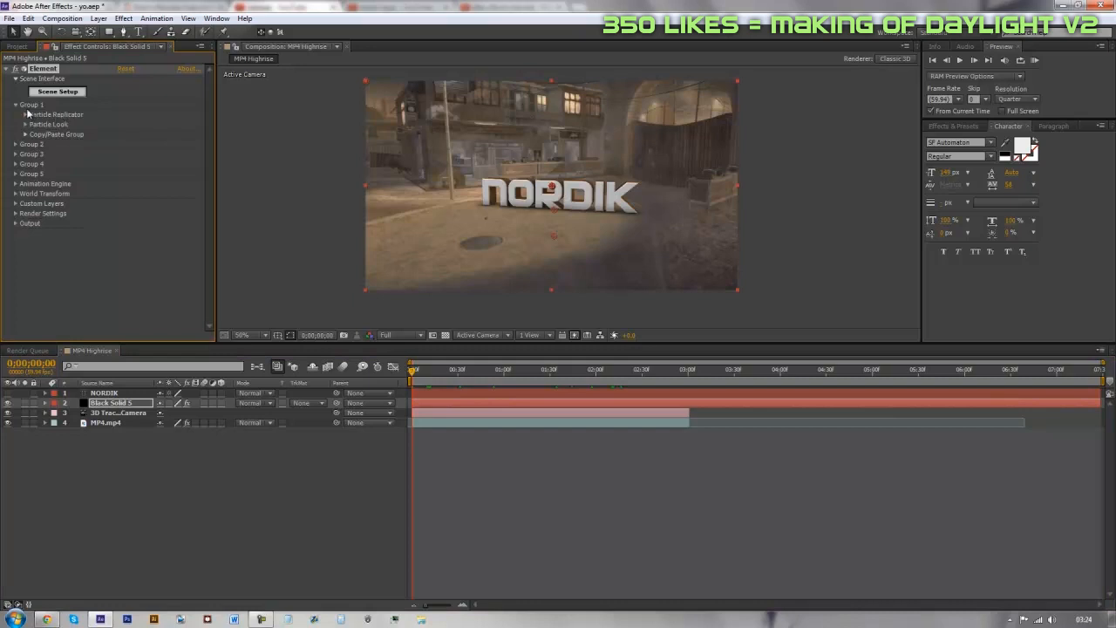
click(26, 115)
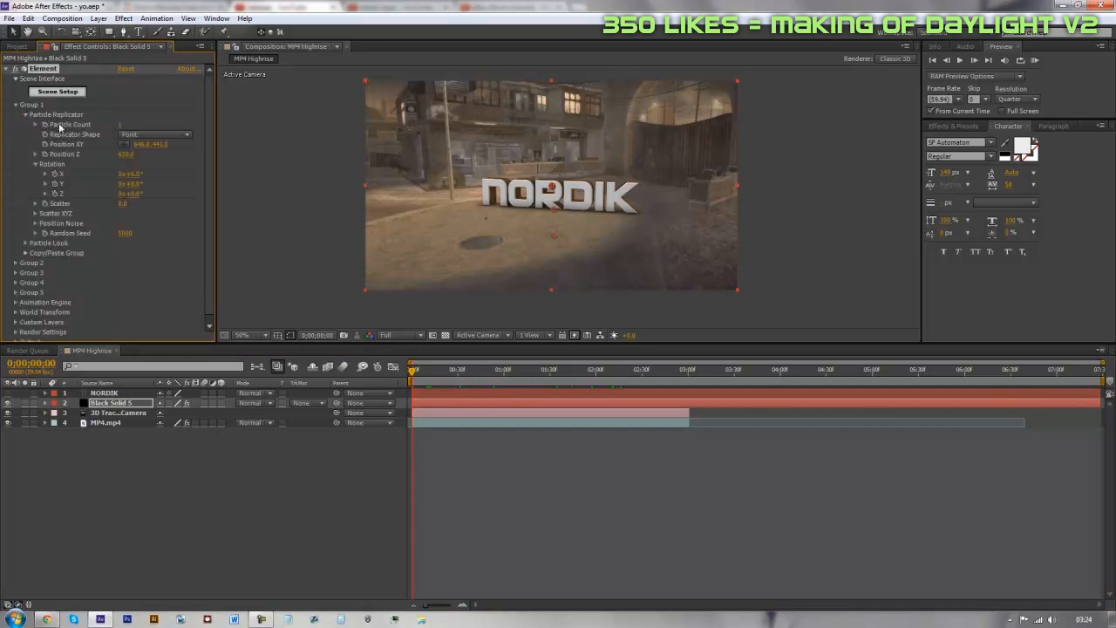
click(25, 244)
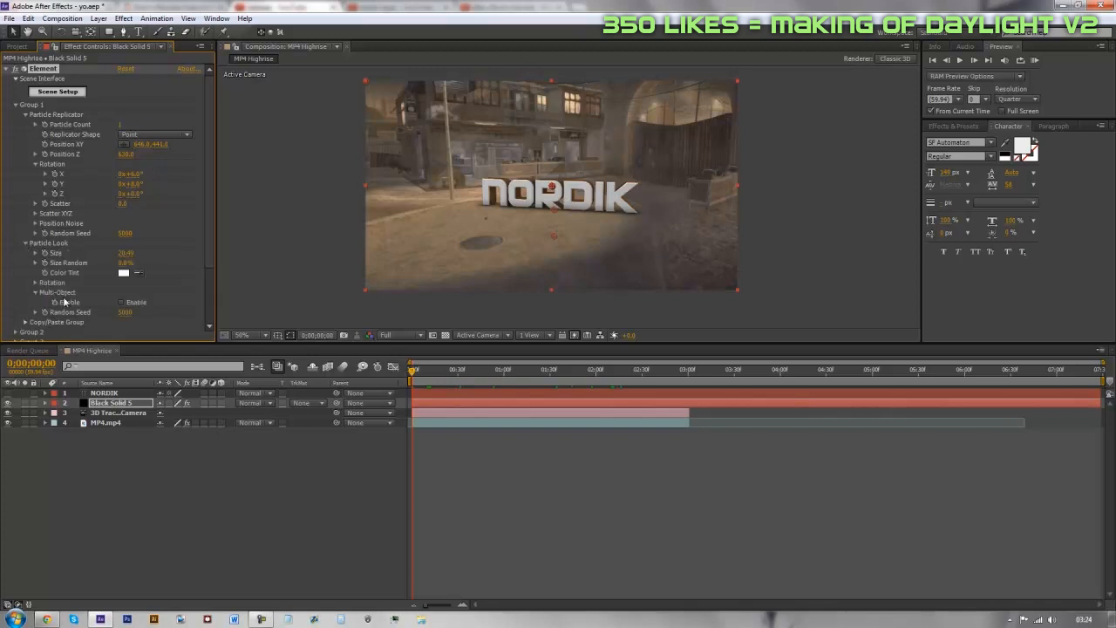
click(121, 303)
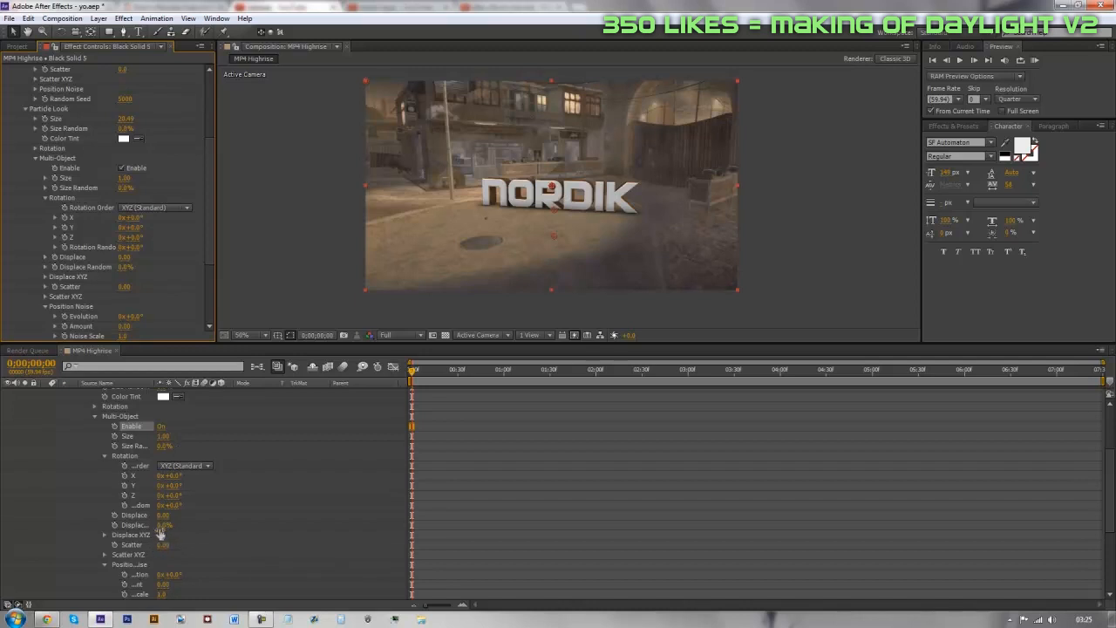
Step: Add first-frame keyframes for the Multi-Object Rotation Random, Displace and Scatter properties, leaving Displace Random unkeyed
click(116, 545)
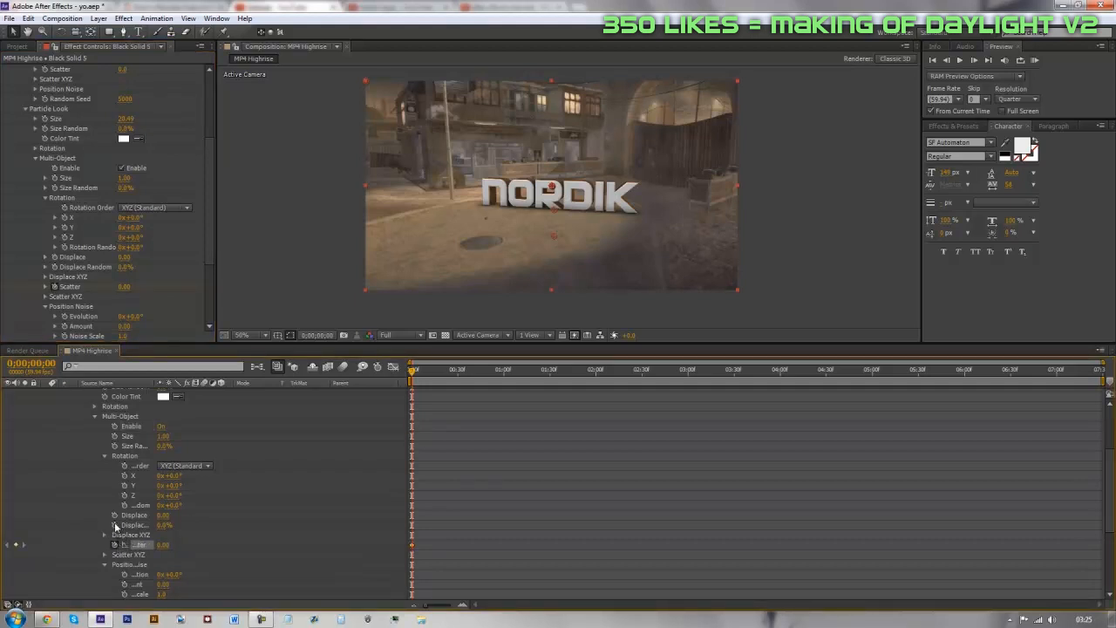
click(115, 525)
click(124, 505)
click(114, 516)
click(115, 526)
Step: Widen the timeline's name column slightly and keyframe Group 1's Position XY at the first frame
scroll(140, 488, up, 4)
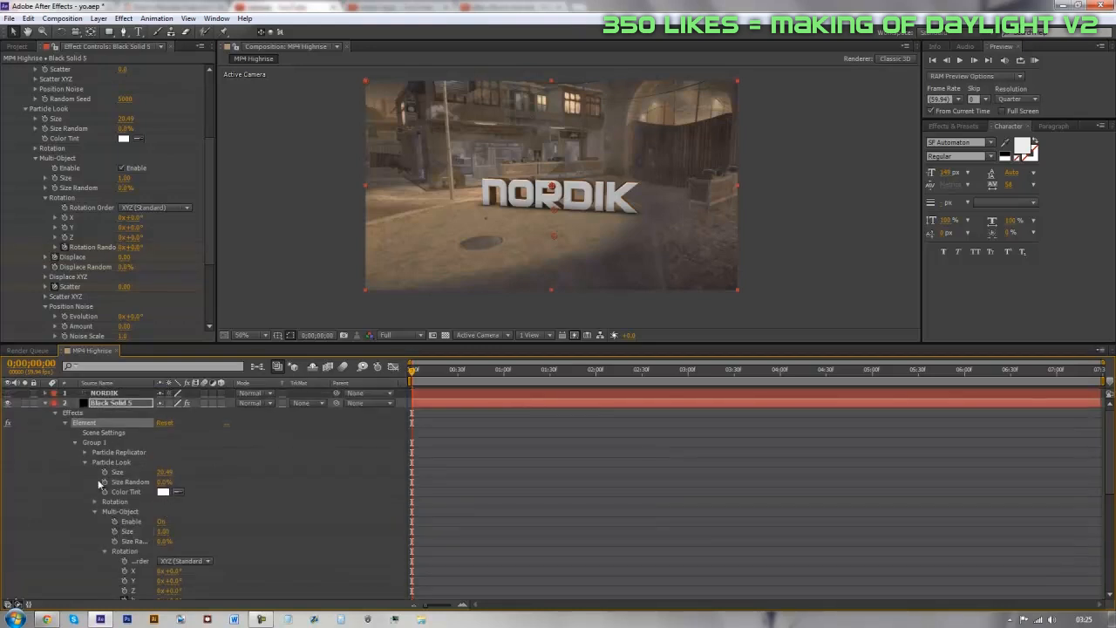
drag(155, 385, 213, 385)
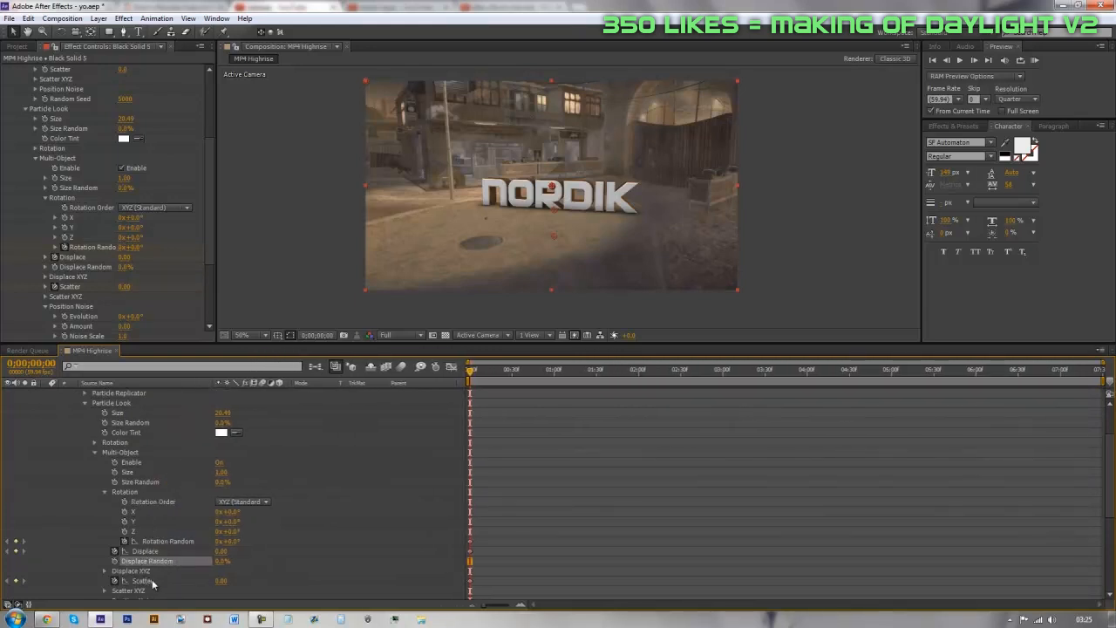
drag(213, 384, 188, 384)
scroll(195, 443, up, 3)
scroll(79, 116, up, 5)
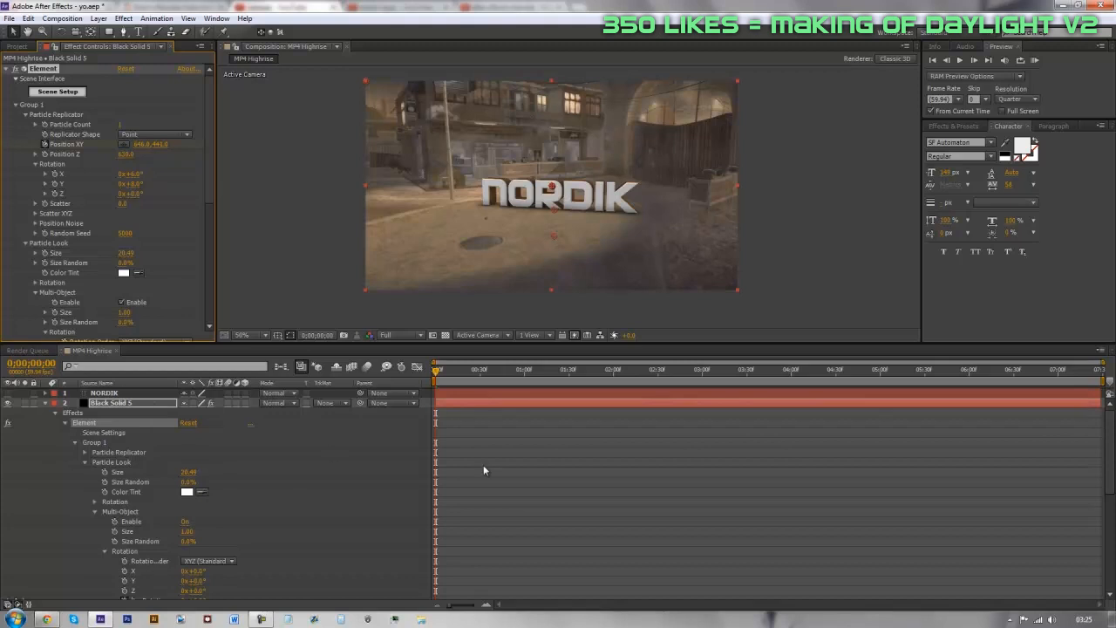
Step: Show only the keyframed properties of the Black Solid 5 layer in the timeline
click(553, 411)
click(525, 402)
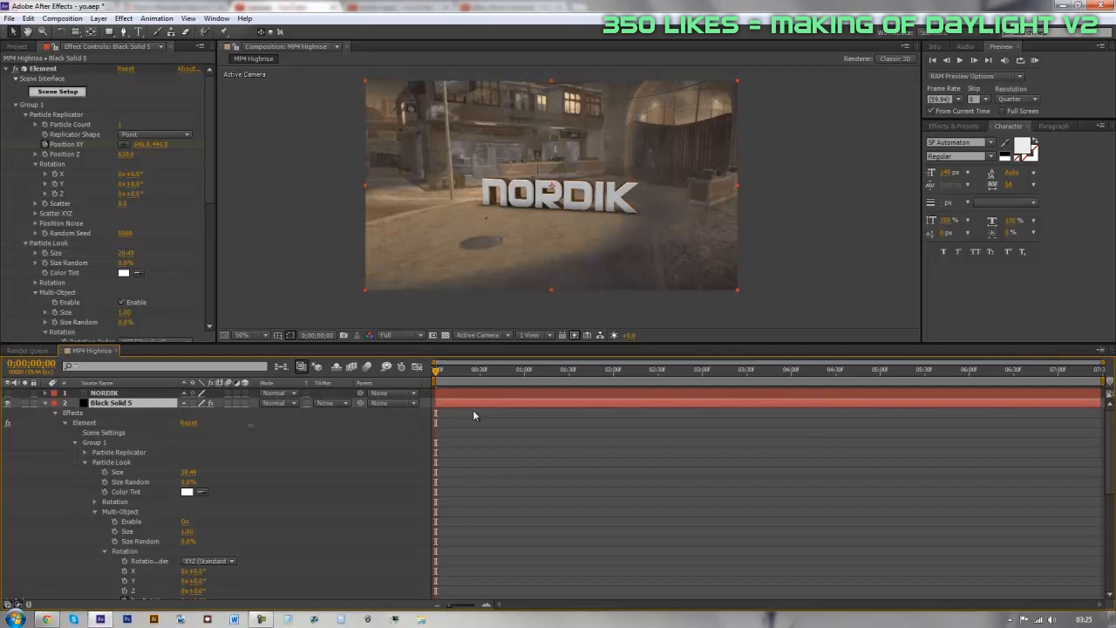
key(u)
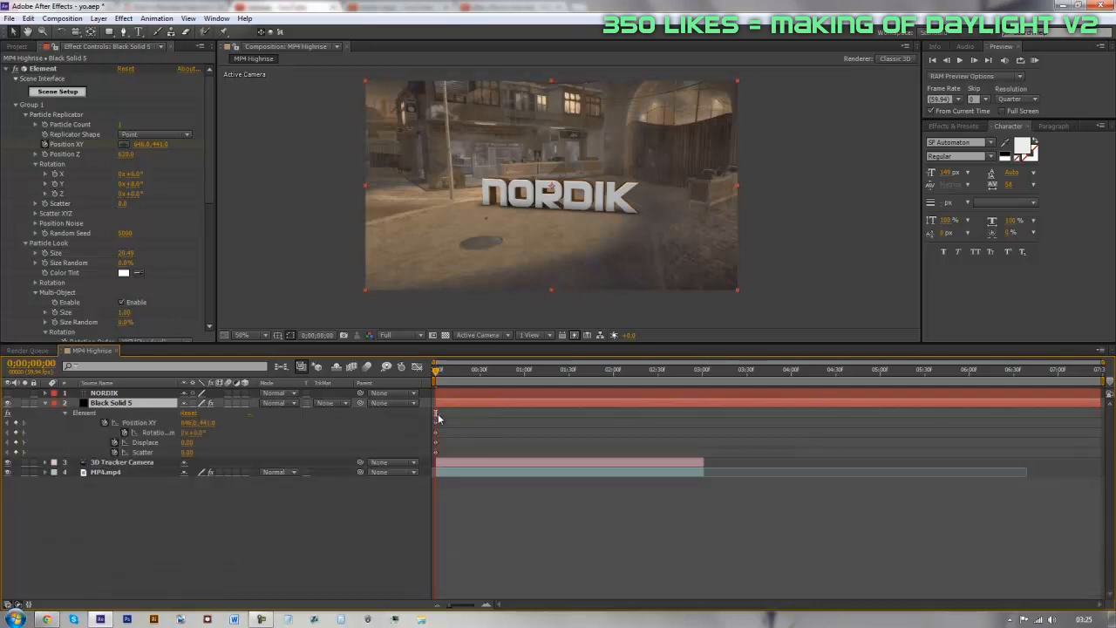
Step: Copy the Position XY, Rotation Random, Displace and Scatter keyframes to 0;00;00;41, return to the first frame, and deselect them
drag(448, 424, 425, 457)
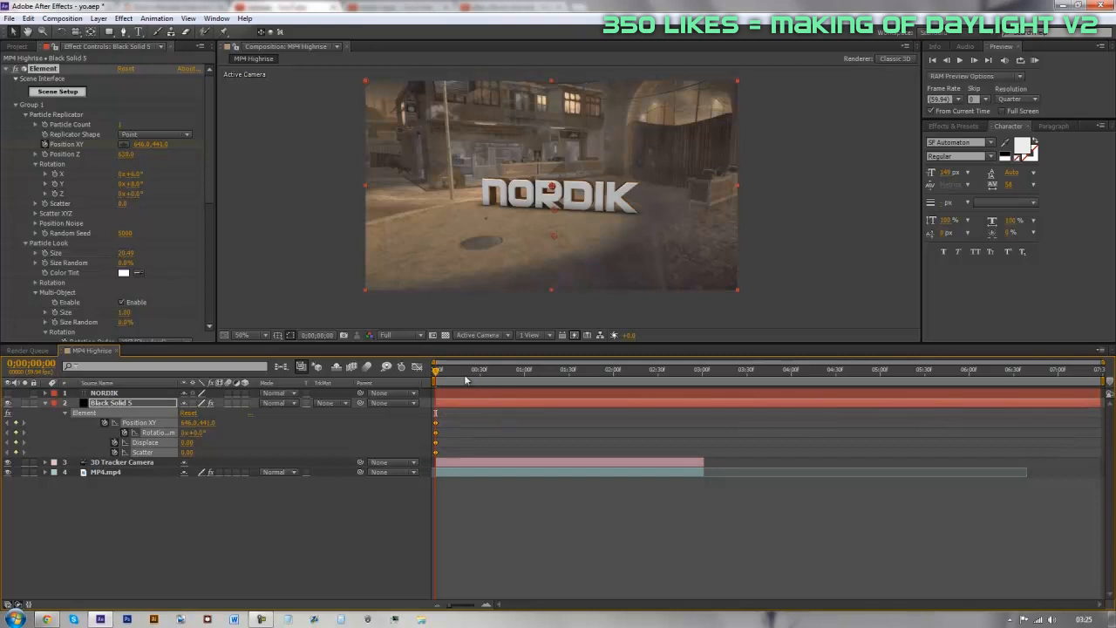
key(space)
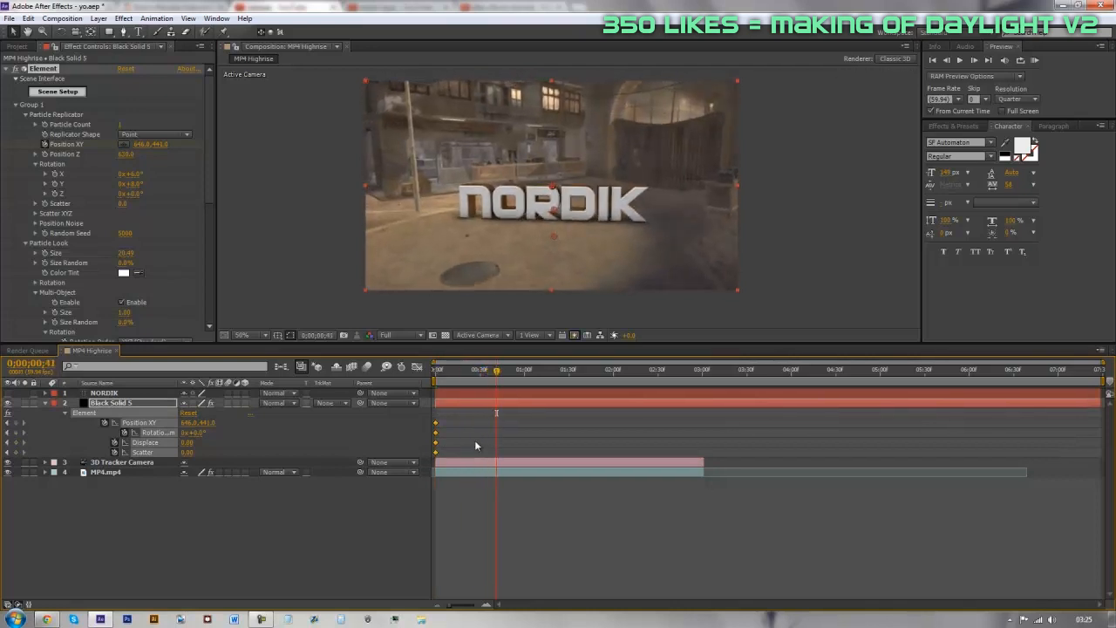
click(500, 384)
key(Home)
click(478, 494)
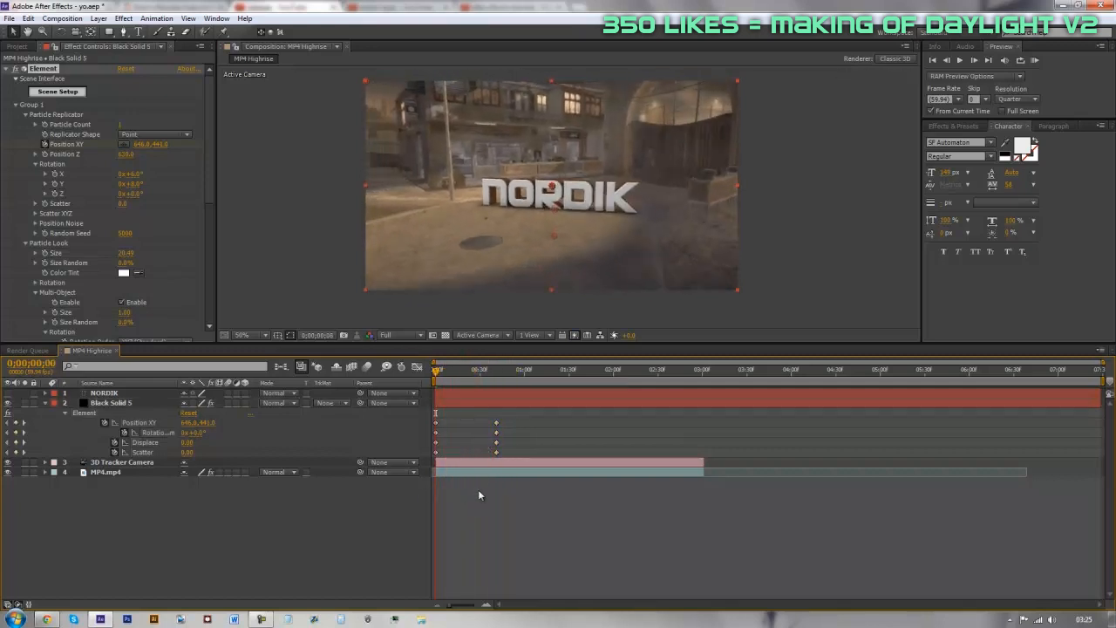
Step: On the first frame, raise the Multi-Object Scatter, set Displace to 1.00 and Rotation Random to 0x-141°
drag(187, 452, 223, 452)
drag(575, 464, 575, 464)
drag(186, 453, 622, 443)
drag(186, 442, 288, 450)
drag(202, 430, 152, 458)
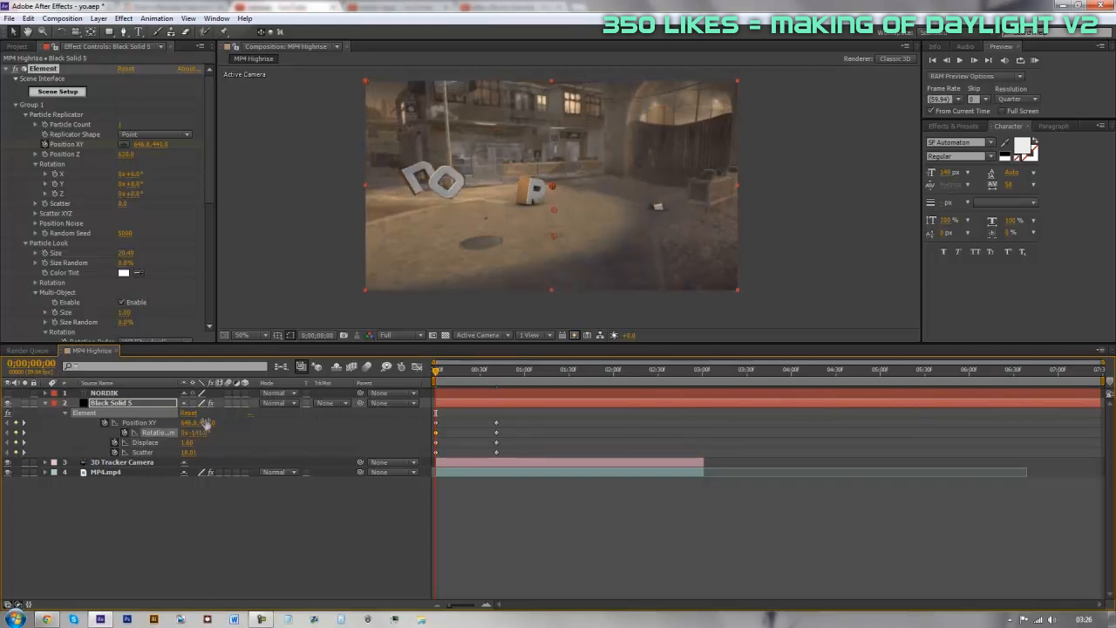
Step: Raise the scattered letters on the first frame to Position XY 646, 194 and increase Rotation Random to more than one full turn
drag(206, 424, 165, 424)
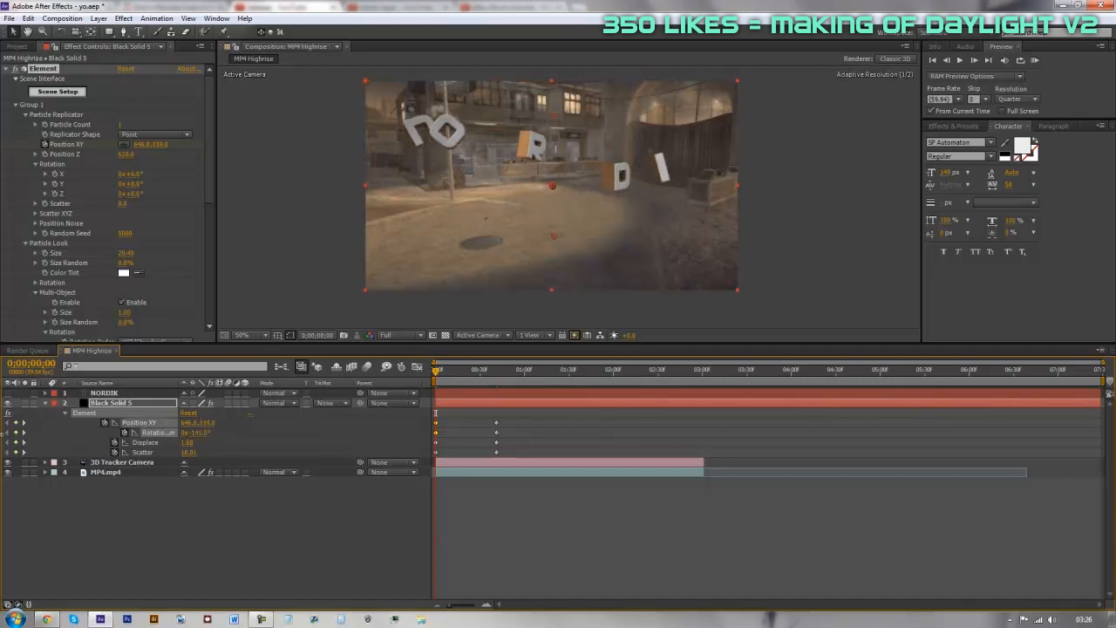
click(445, 381)
drag(445, 381, 432, 407)
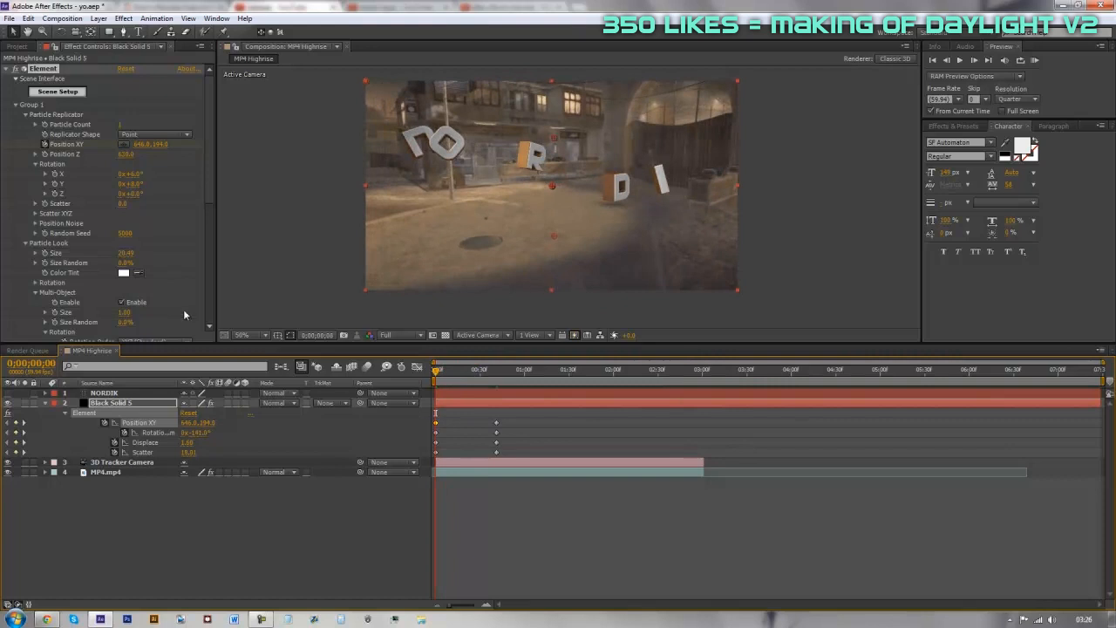
drag(193, 433, 567, 432)
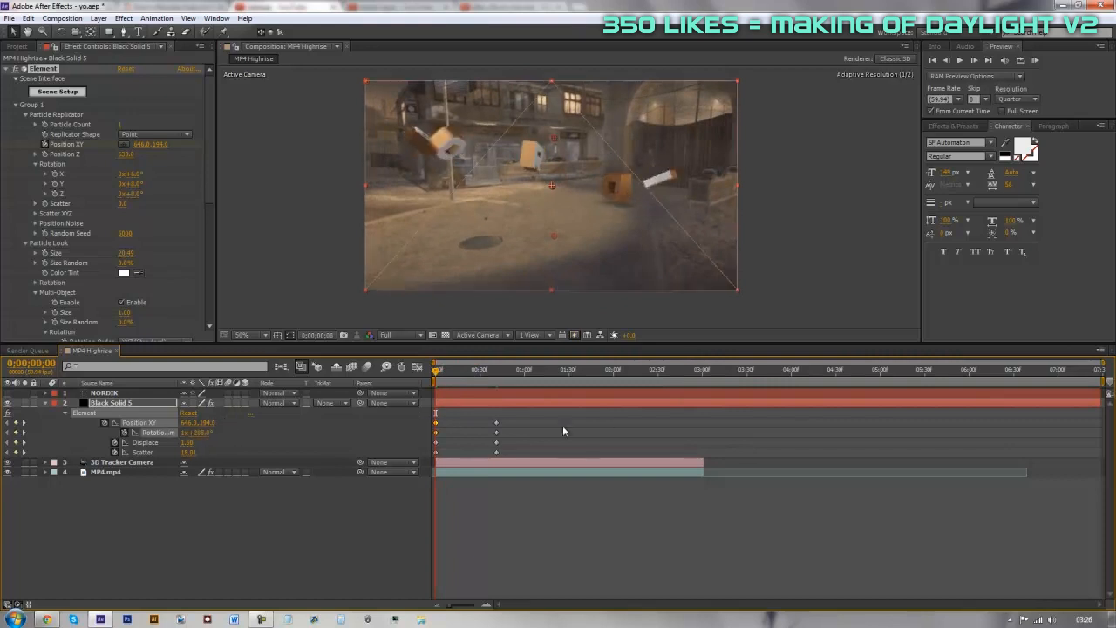
Step: Apply Easy Ease In to the four ending keyframes at 0;00;00;41
drag(453, 383, 474, 446)
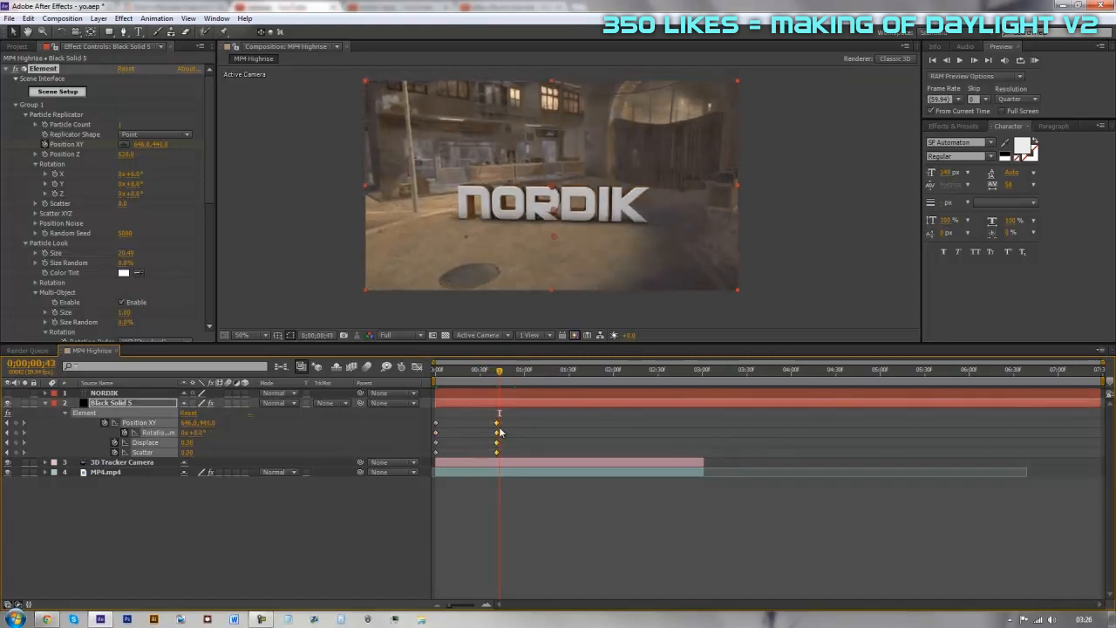
right_click(497, 424)
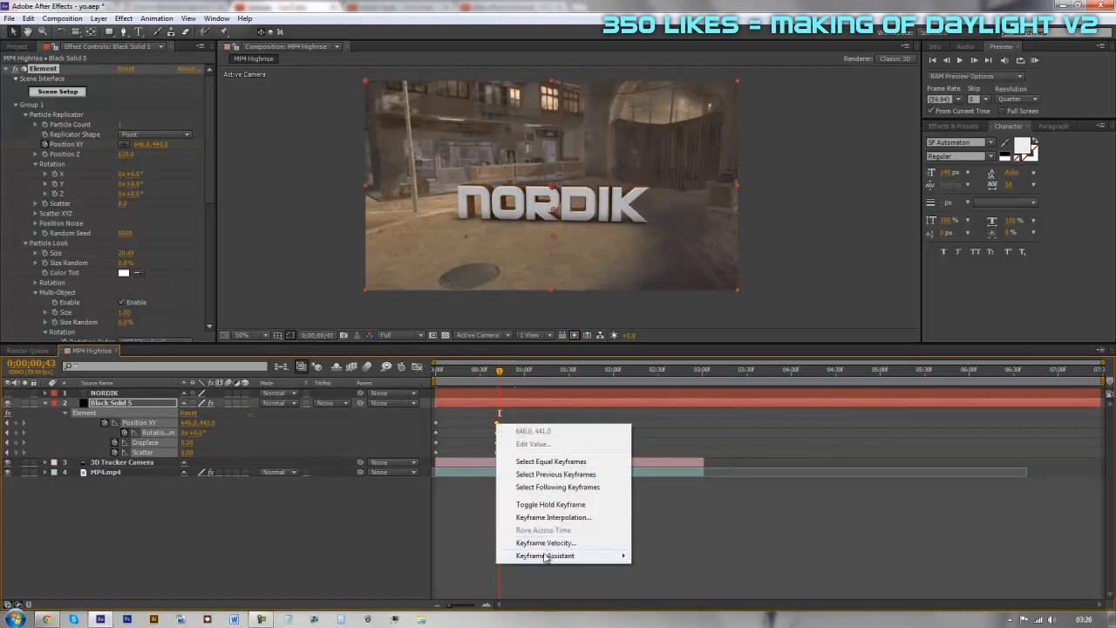
mouse_move(546, 557)
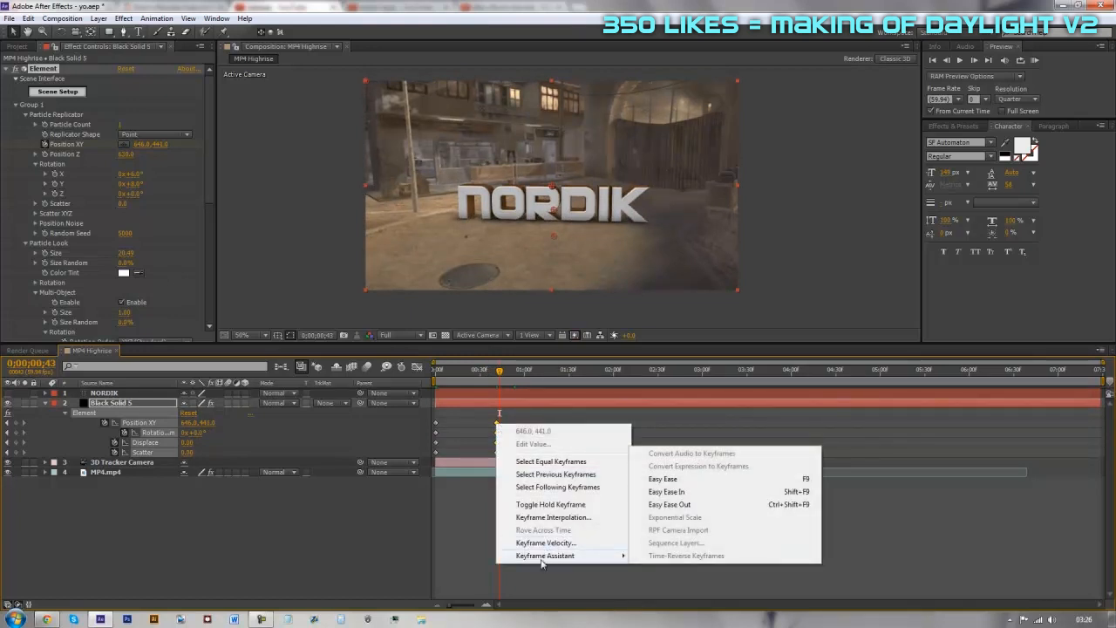
click(670, 493)
Step: Preview the letter assembly animation from the first frame and check the text further along the shot
drag(491, 384, 464, 399)
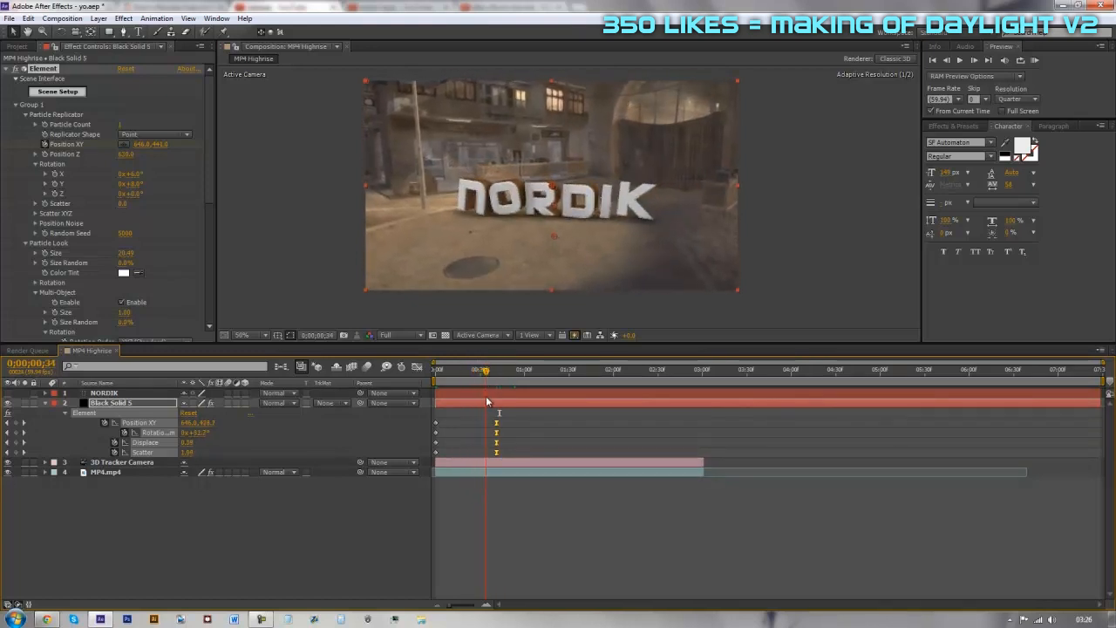
drag(487, 396, 421, 434)
click(1035, 61)
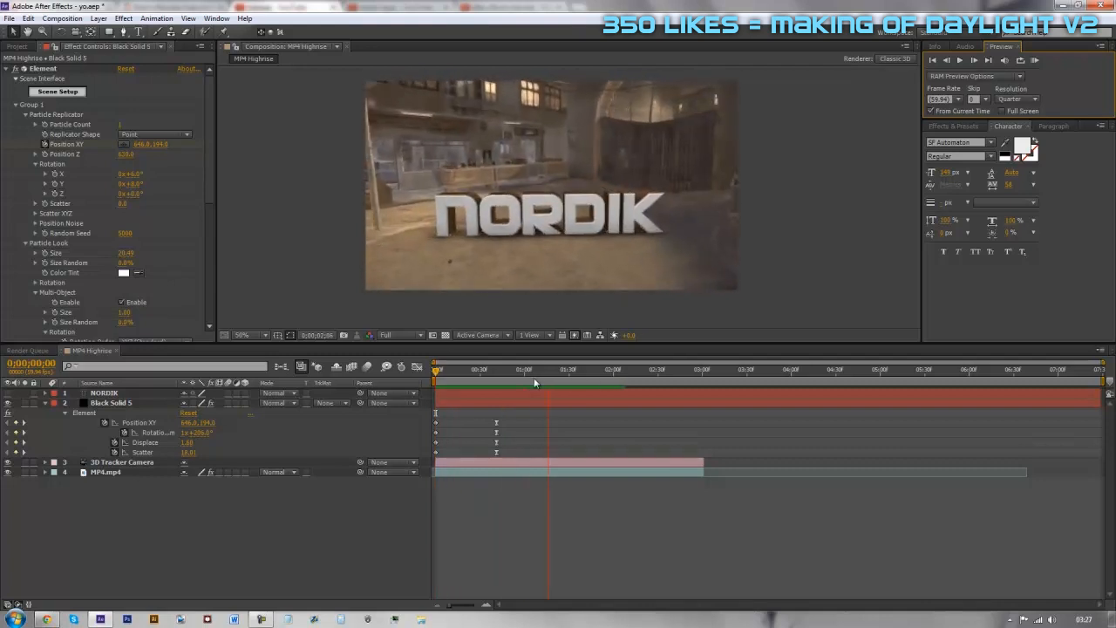
drag(511, 372, 585, 380)
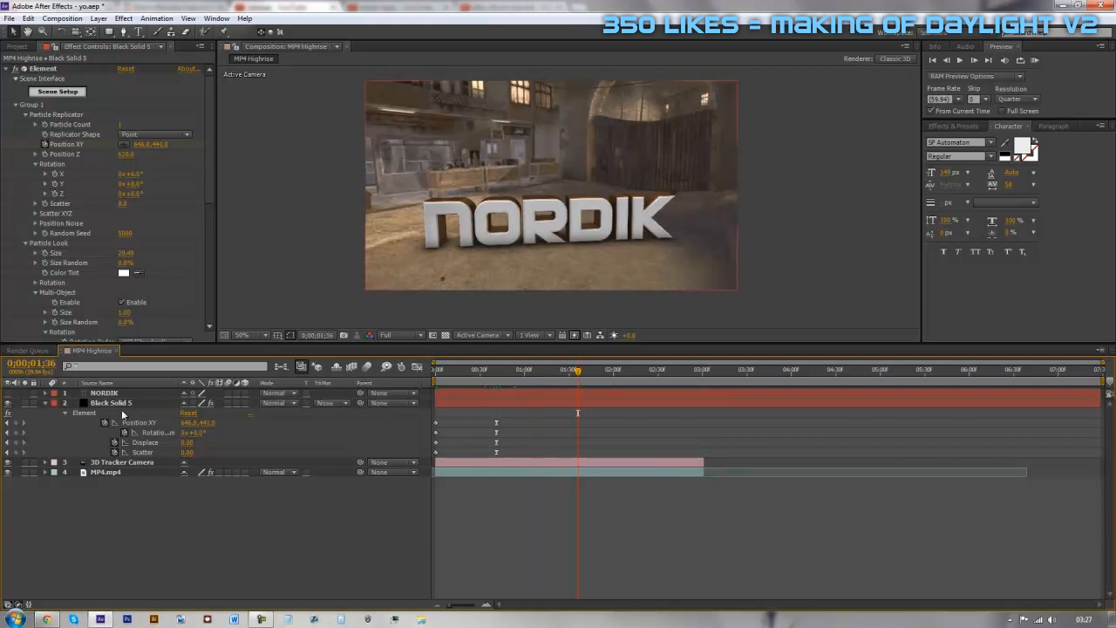
click(548, 475)
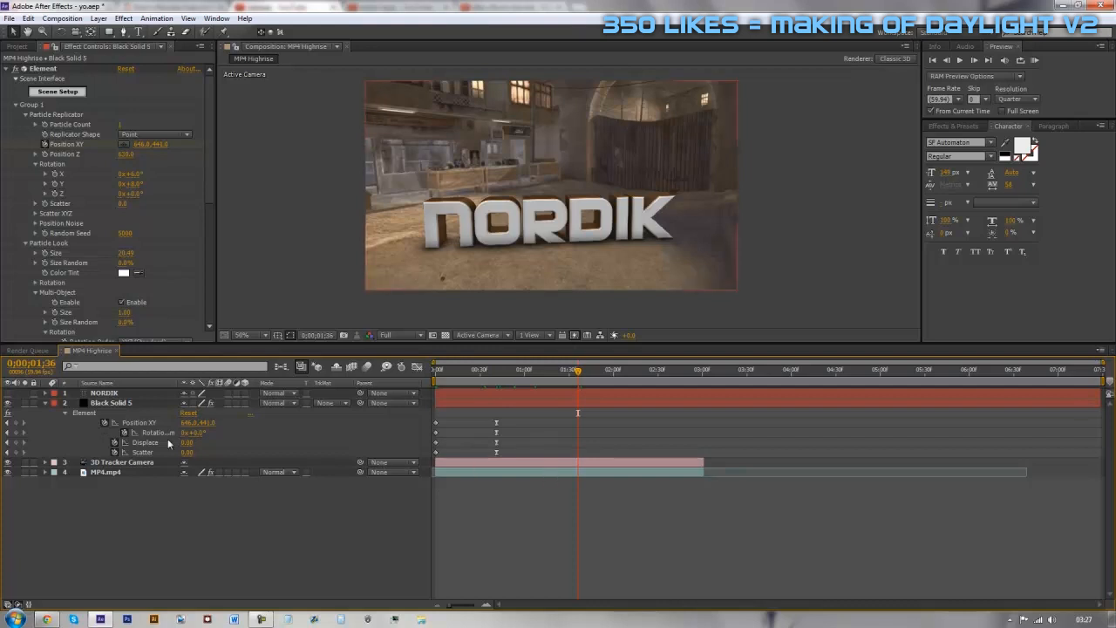
Step: Collapse the Black Solid 5 layer's properties and create a new black solid above all layers
click(63, 412)
click(45, 404)
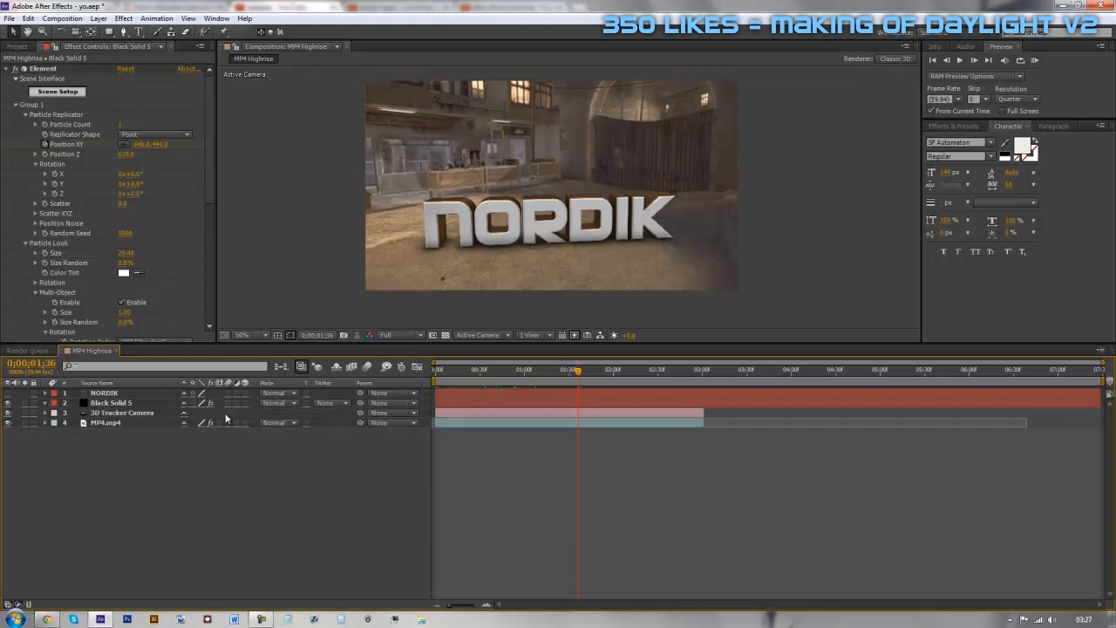
right_click(590, 466)
mouse_move(623, 469)
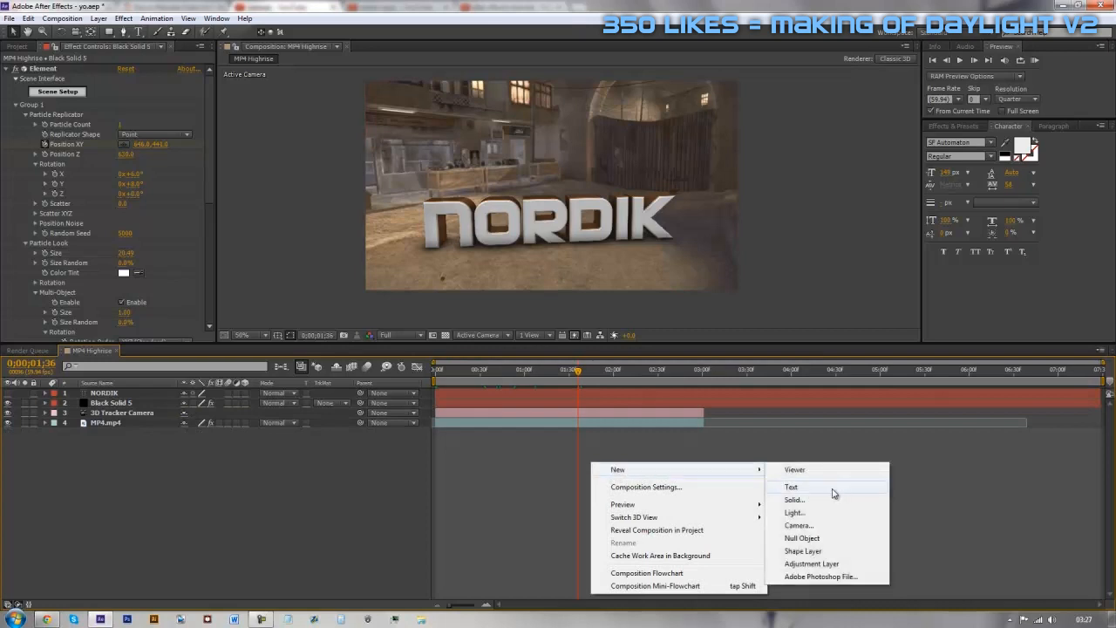
click(804, 503)
click(579, 411)
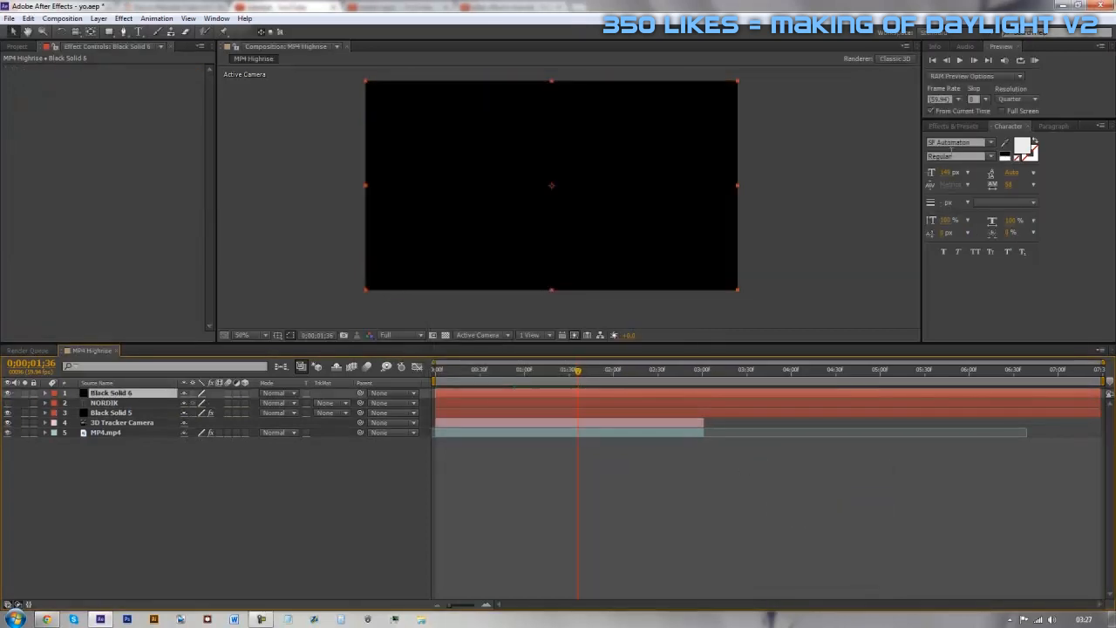
Step: Find the saved Particle animation preset and apply it to the Black Solid 6 layer
click(953, 127)
click(954, 138)
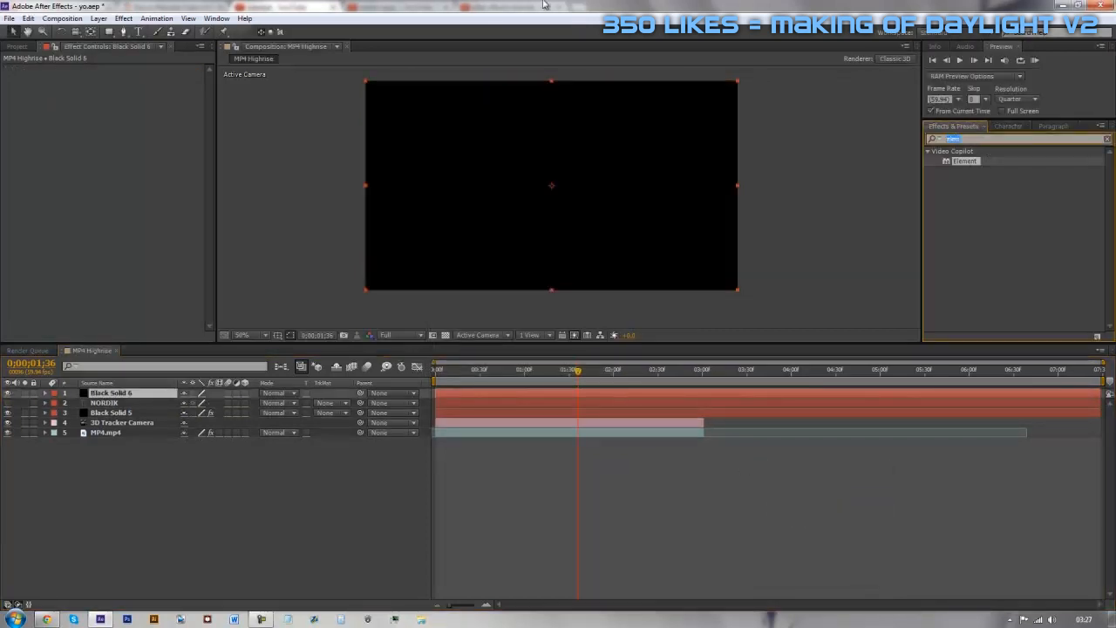
text(particl)
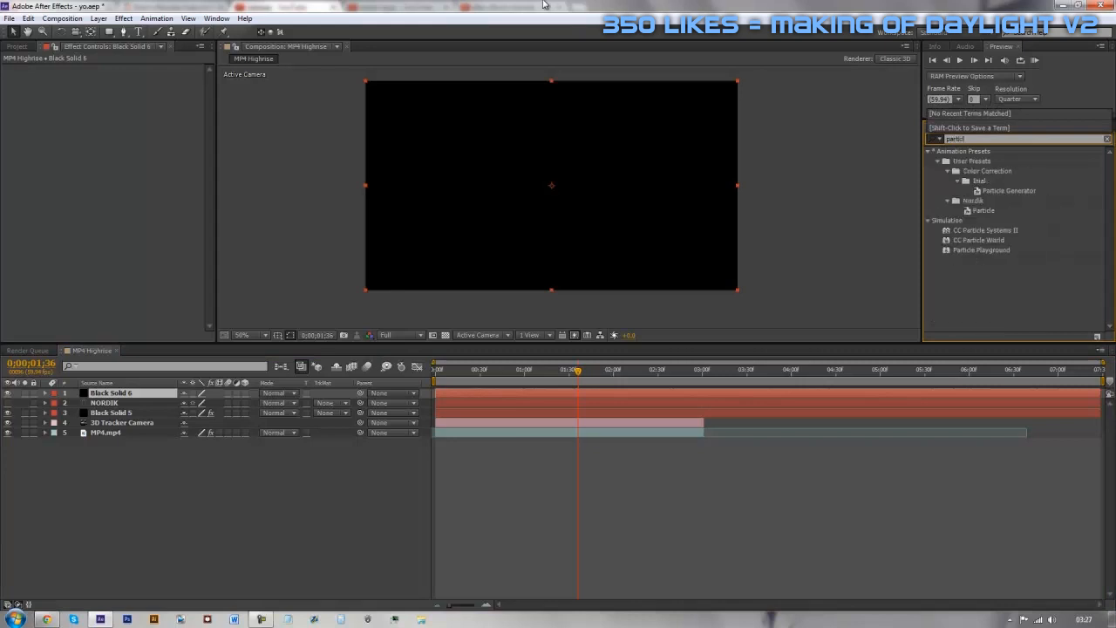
drag(990, 211, 561, 374)
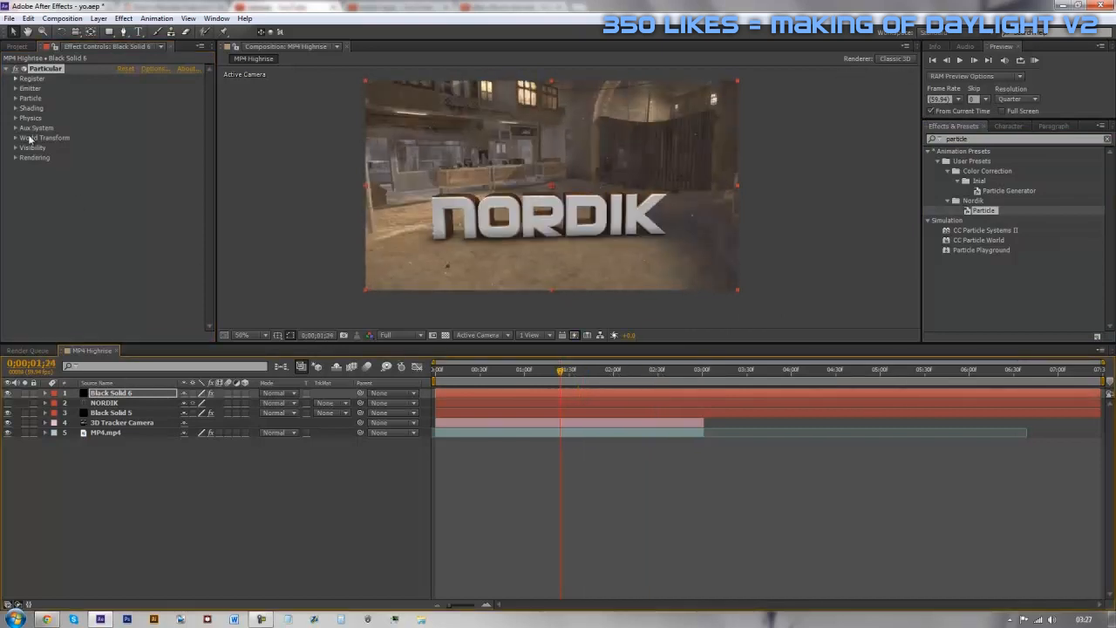
Step: Set the Particular effect's particle Size to 10 and collapse its Particle settings
click(15, 99)
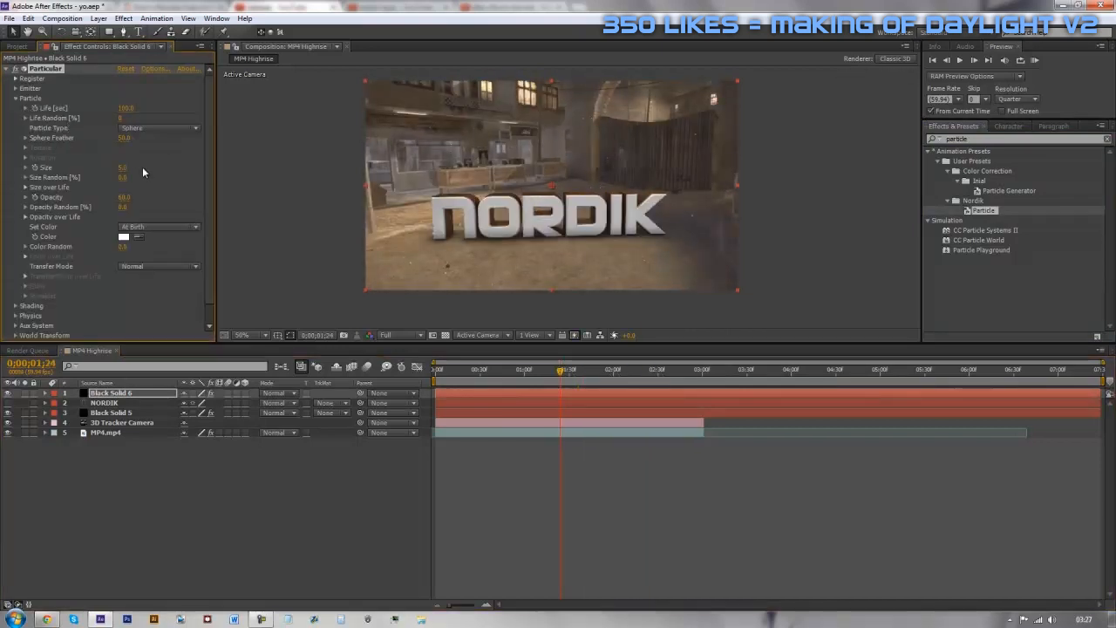
drag(121, 169, 129, 169)
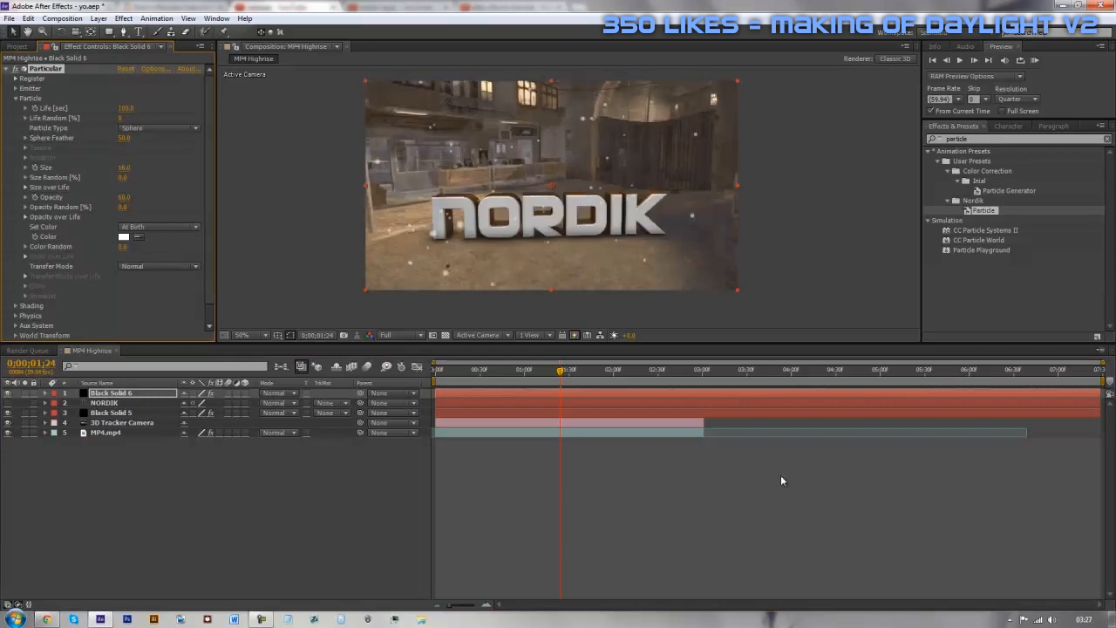
click(125, 168)
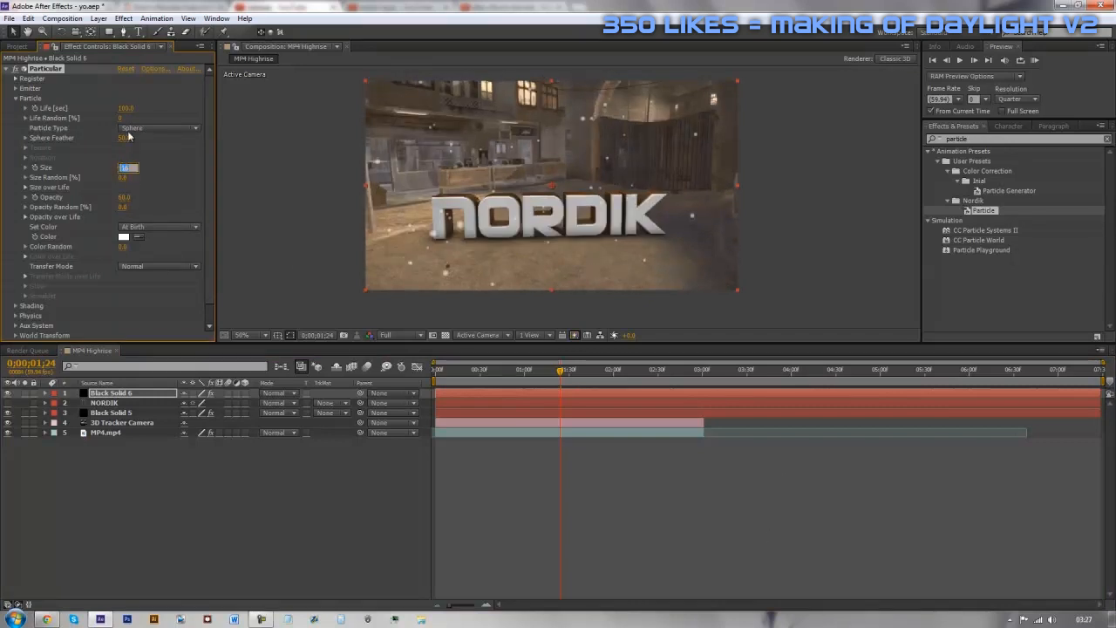
text(10)
key(Return)
click(16, 98)
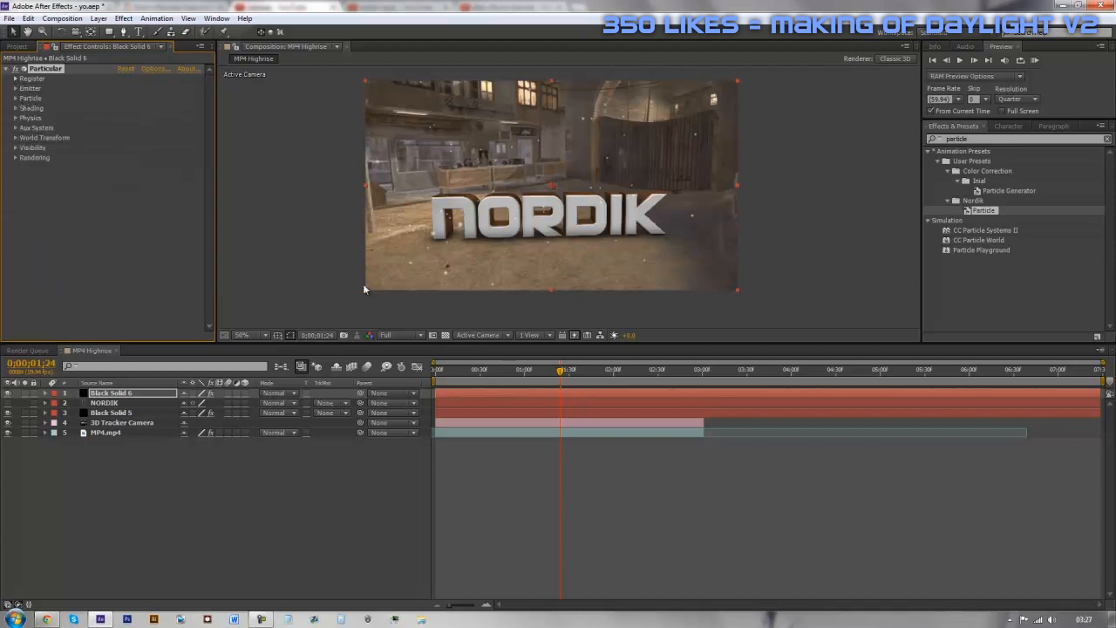
Step: Duplicate the particle solid and replace the copy's Particular effect with Optical Flares
key(ctrl+d)
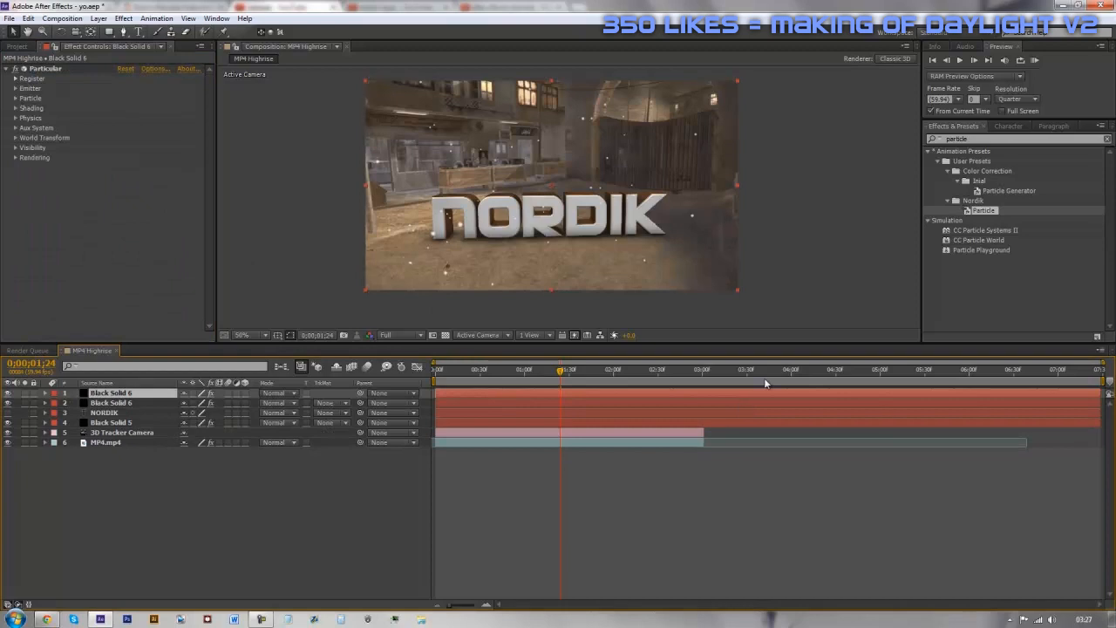
click(980, 139)
text(opti)
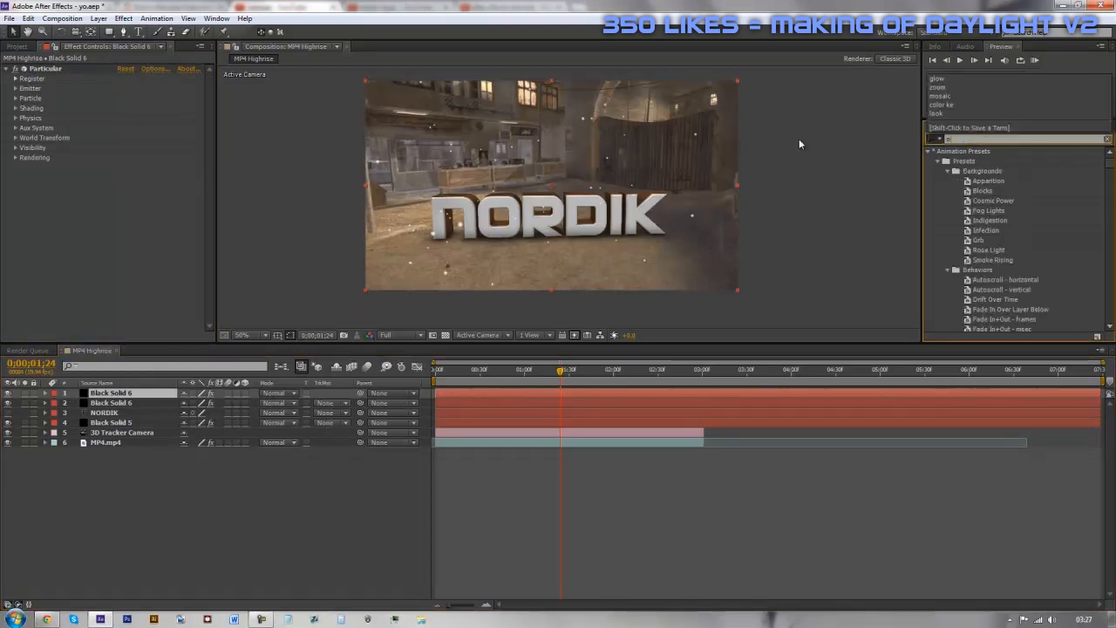
text(ca)
drag(971, 210, 634, 393)
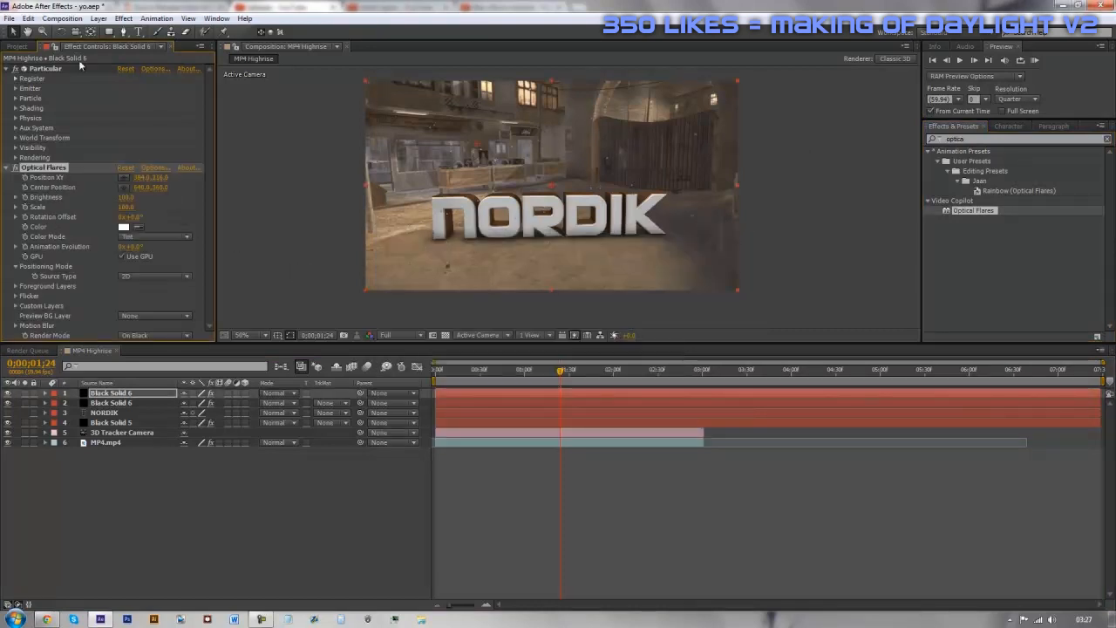
click(44, 69)
key(Delete)
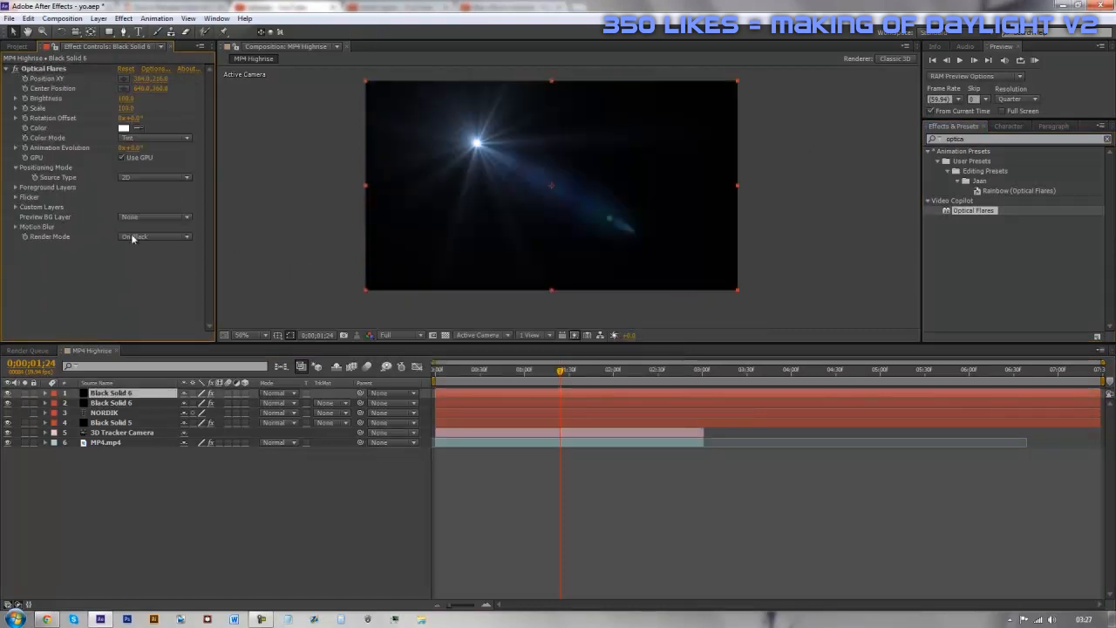
Step: Set the flare's Render Mode to On Transparent and its layer's blending mode to Add
click(139, 237)
click(148, 256)
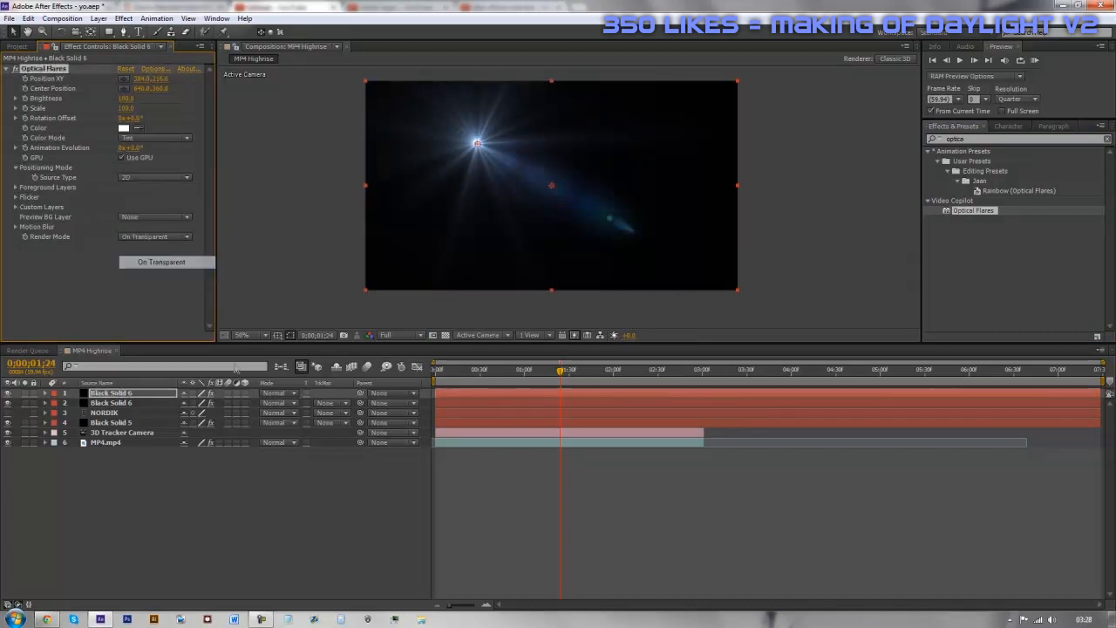
click(282, 394)
click(340, 219)
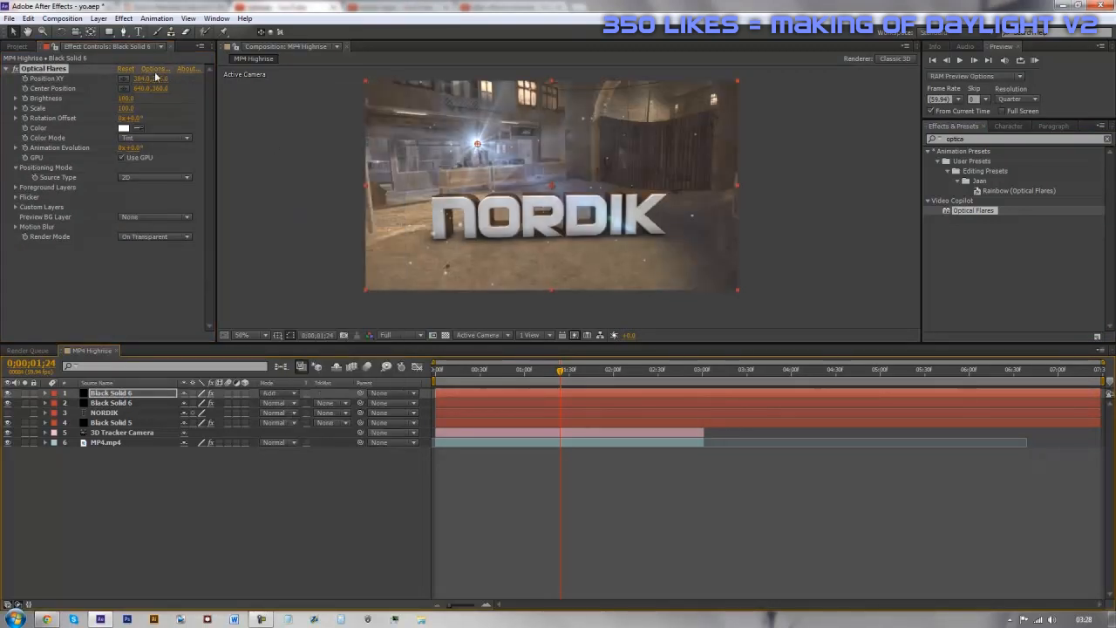
Step: Open the Optical Flares options and load the Blue Moon preset from the Motion Graphics lens flares
click(153, 69)
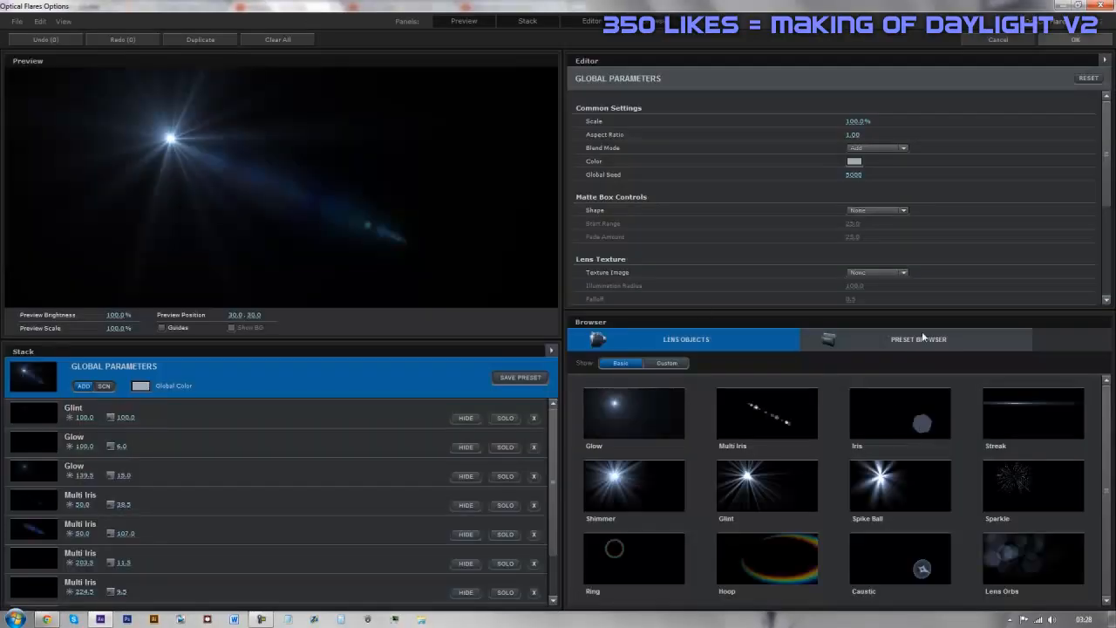
click(925, 340)
click(1008, 403)
click(687, 342)
click(877, 346)
click(610, 361)
click(884, 404)
click(1034, 413)
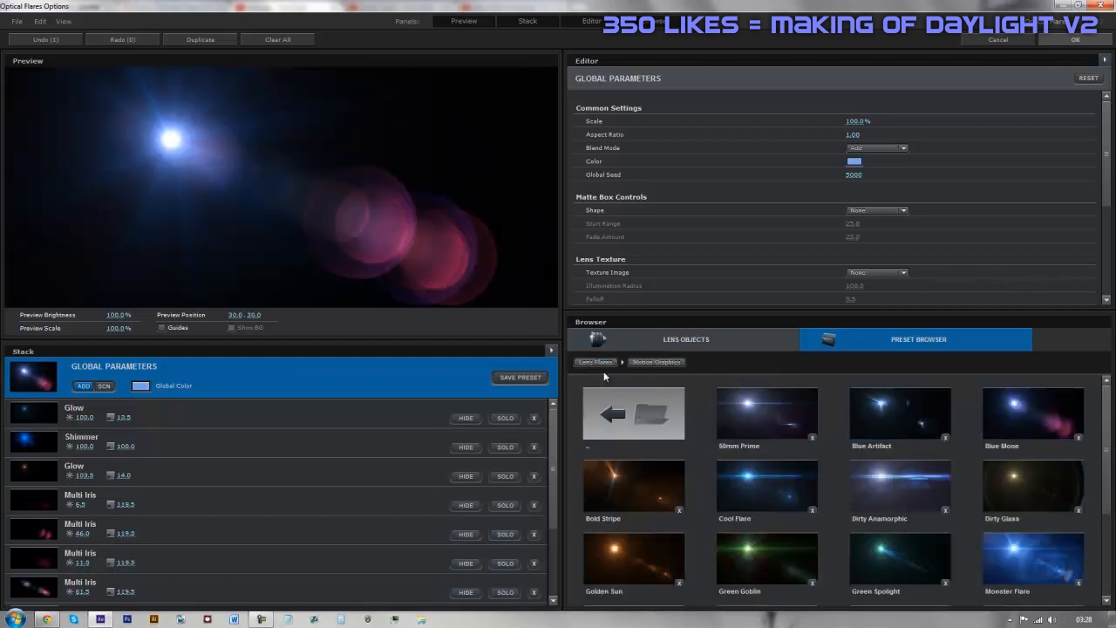
Step: Add a Multi Iris lens object to the flare and accept the flare design
click(637, 345)
click(746, 414)
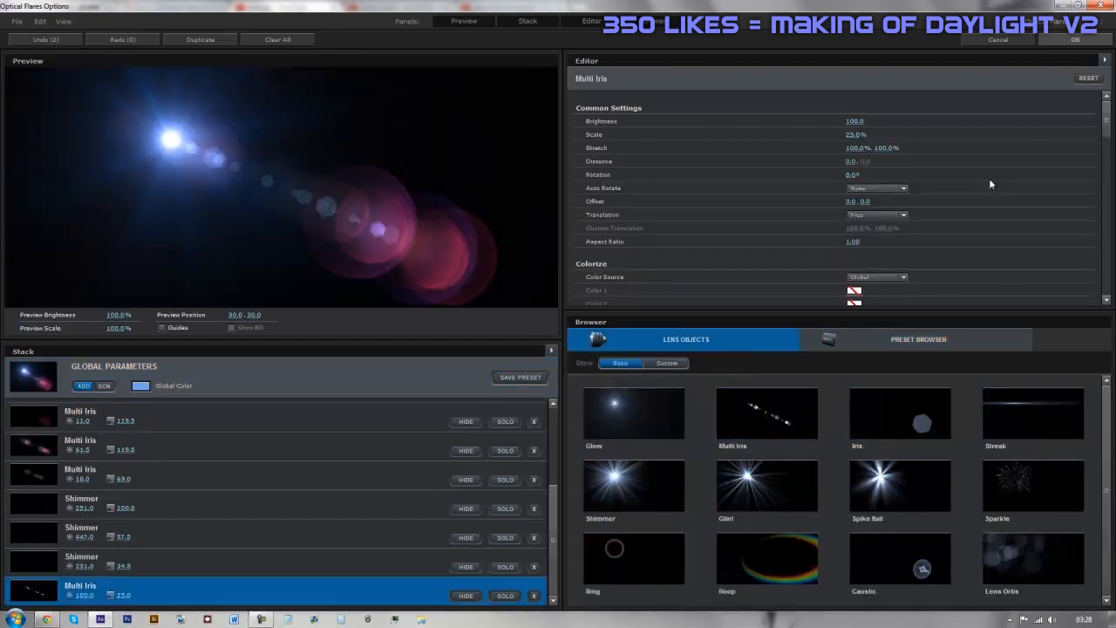
click(1076, 41)
Step: Move the flare to Position XY about 972, 84 and change its positioning Source Type to 3D
drag(478, 144, 648, 105)
click(144, 177)
click(138, 197)
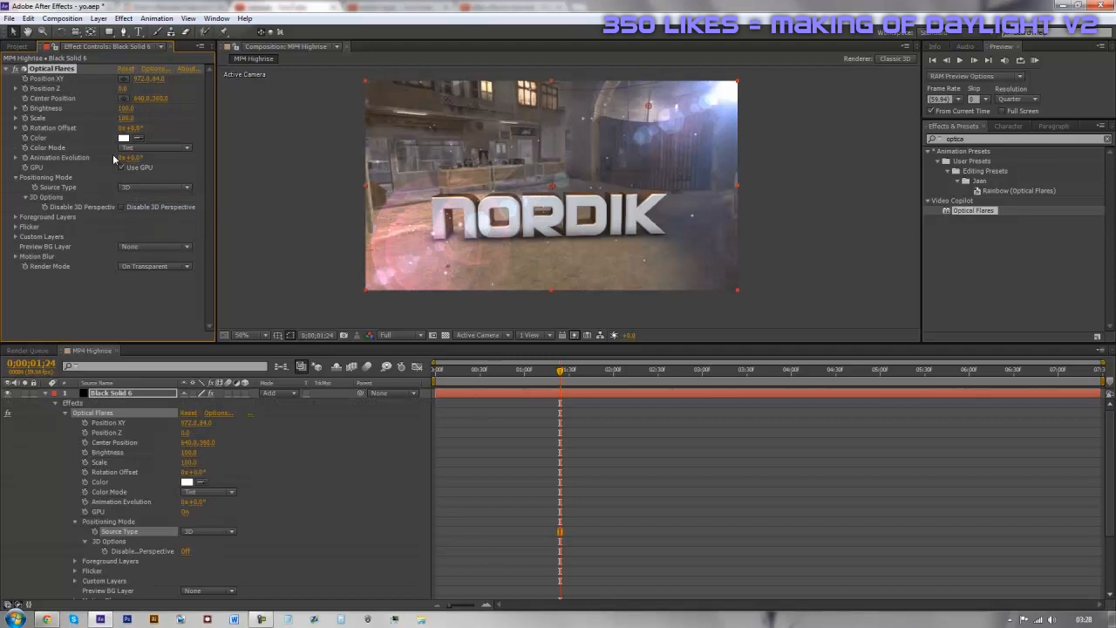
Step: Push the flare back to Position Z 1760, move it to Position XY about 1512, -382, and check an earlier frame
drag(125, 90, 246, 107)
drag(648, 108, 808, 2)
scroll(727, 106, down, 2)
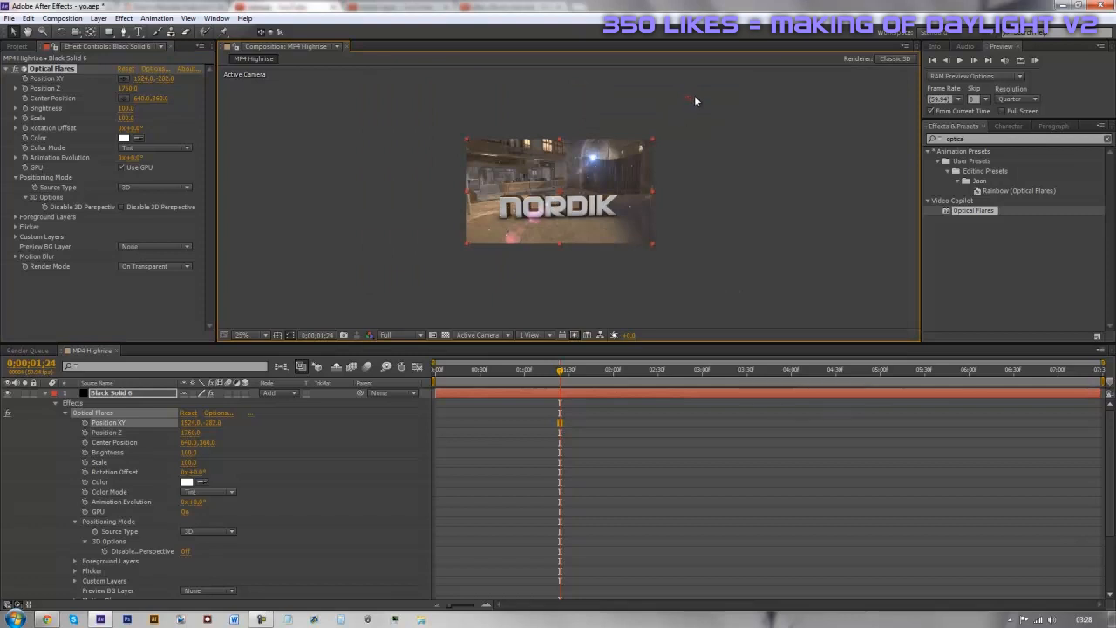
drag(691, 96, 683, 76)
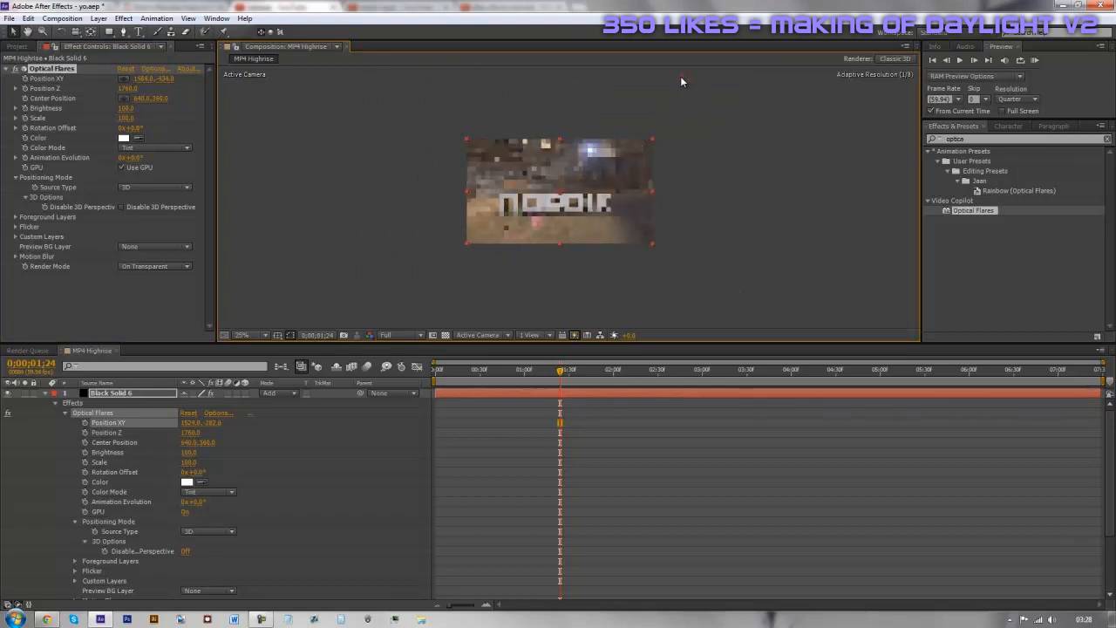
mouse_move(683, 75)
mouse_down()
mouse_move(694, 77)
mouse_move(685, 82)
mouse_up()
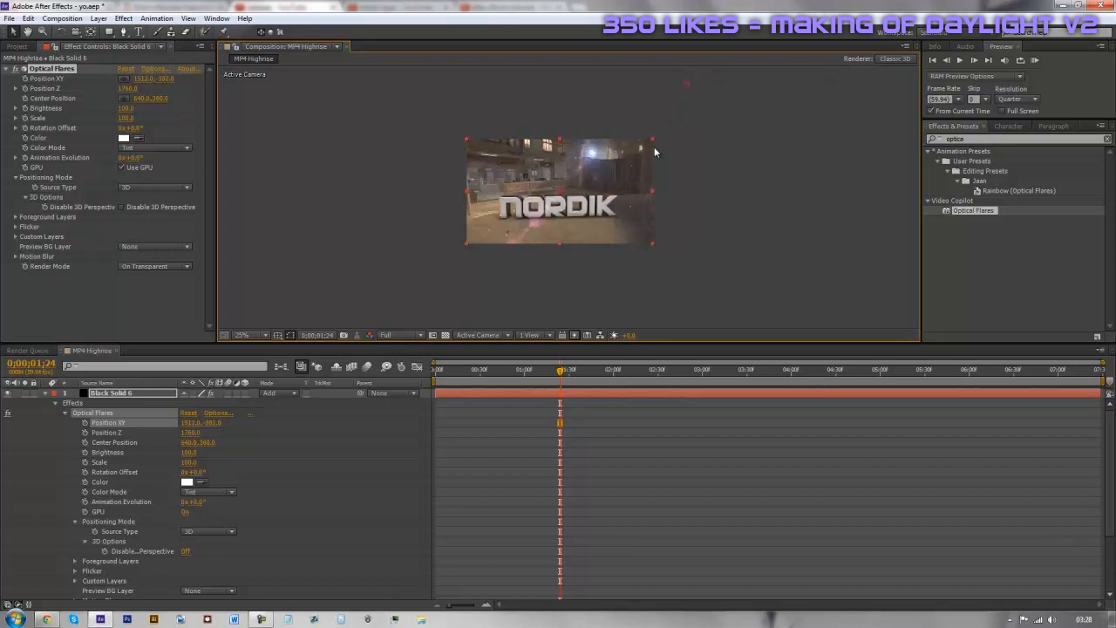
drag(559, 372, 463, 372)
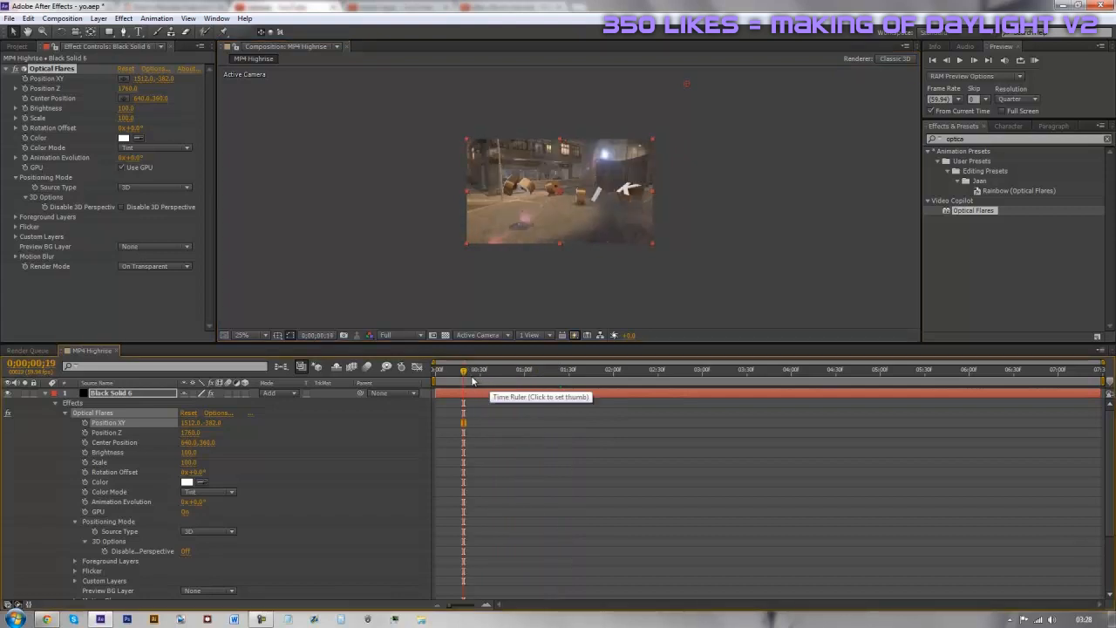
Step: Check the flare's placement at several frames of the shot and collapse the flare layer's properties
key(Home)
drag(458, 375, 631, 389)
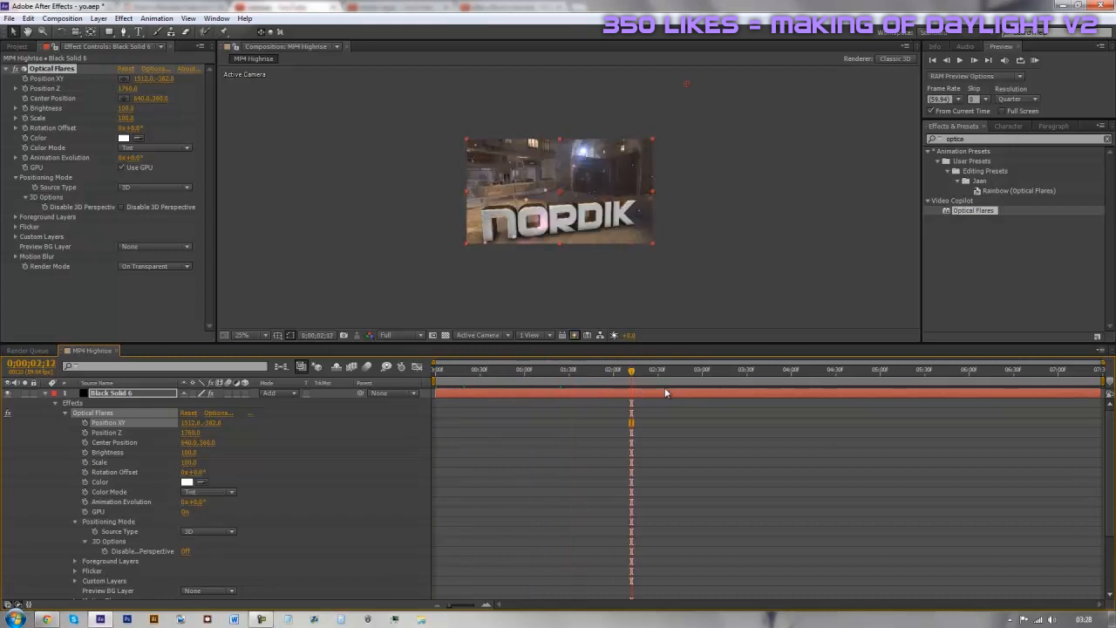
click(478, 380)
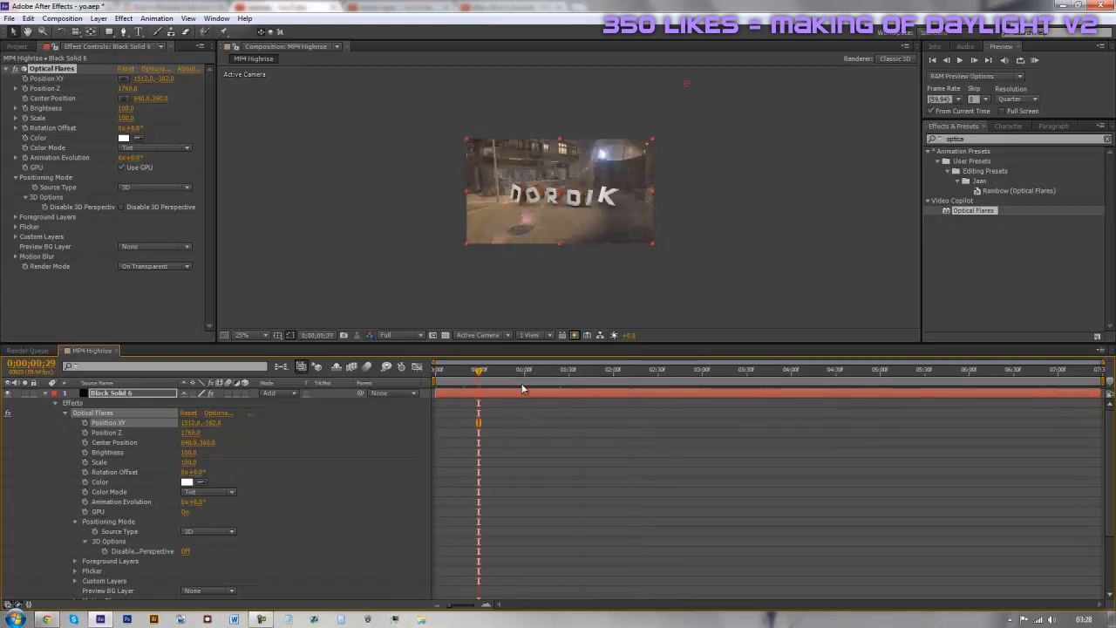
click(562, 381)
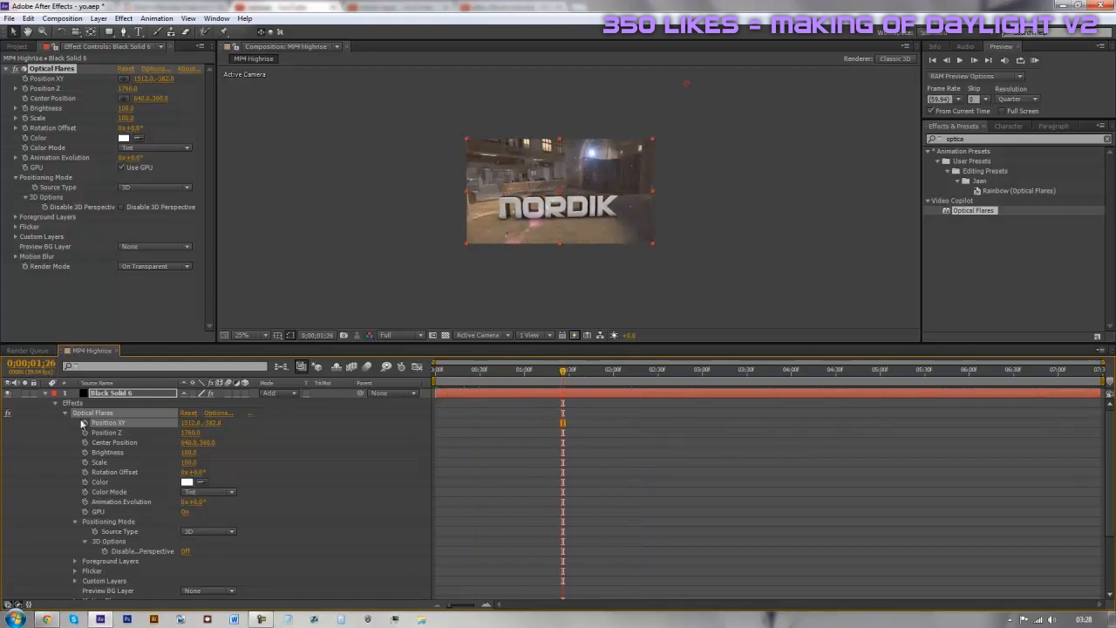
click(66, 413)
click(56, 404)
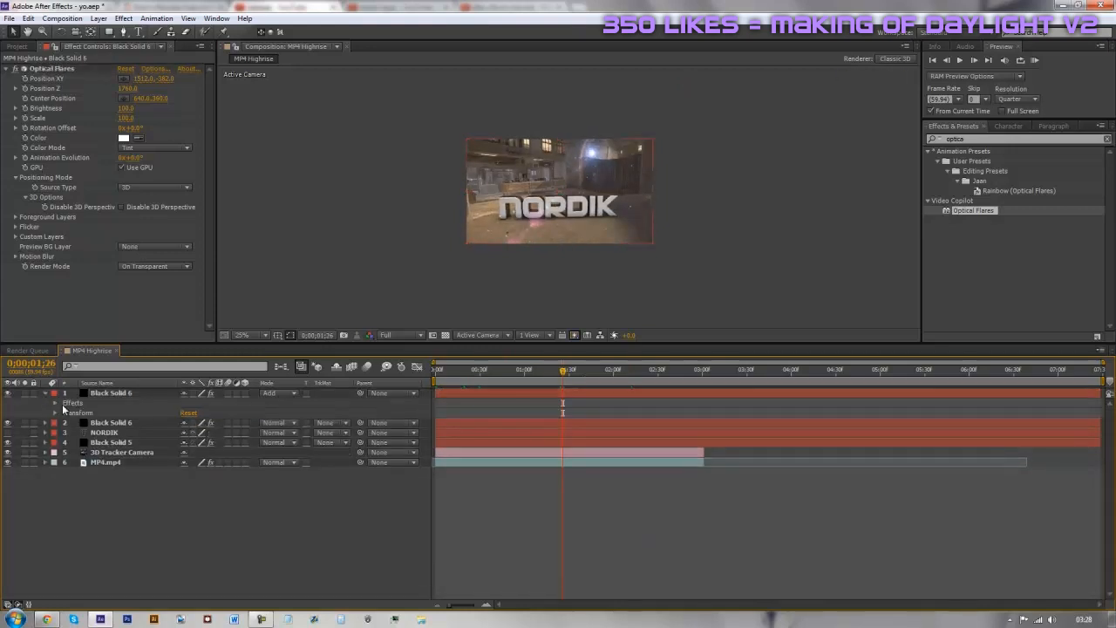
click(46, 394)
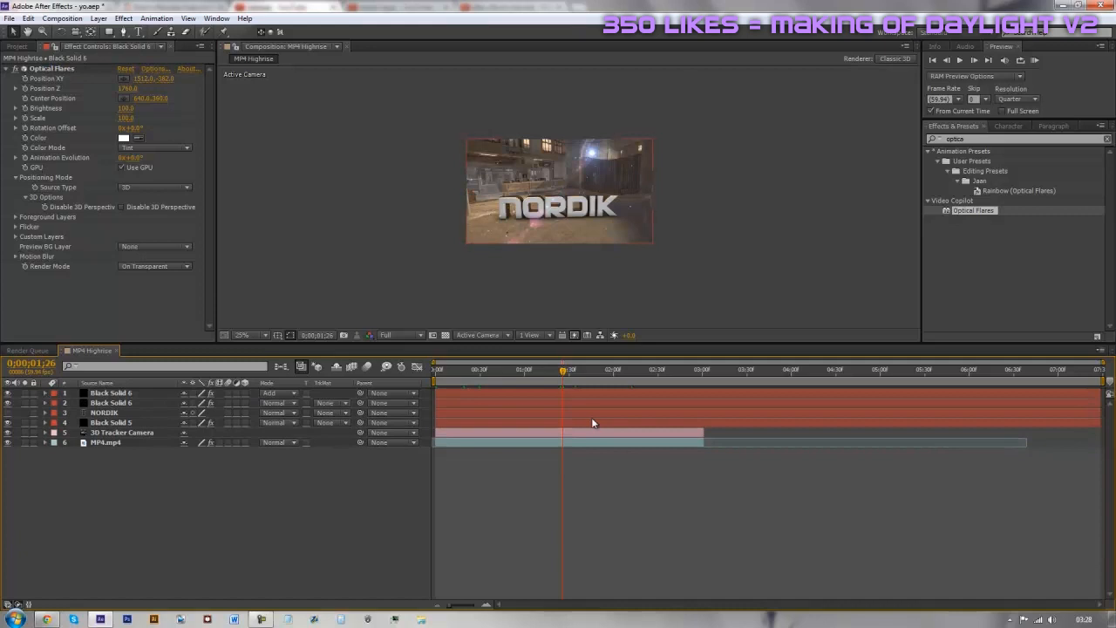
Step: Return to the first frame and add a new adjustment layer above all other layers
drag(596, 376, 414, 432)
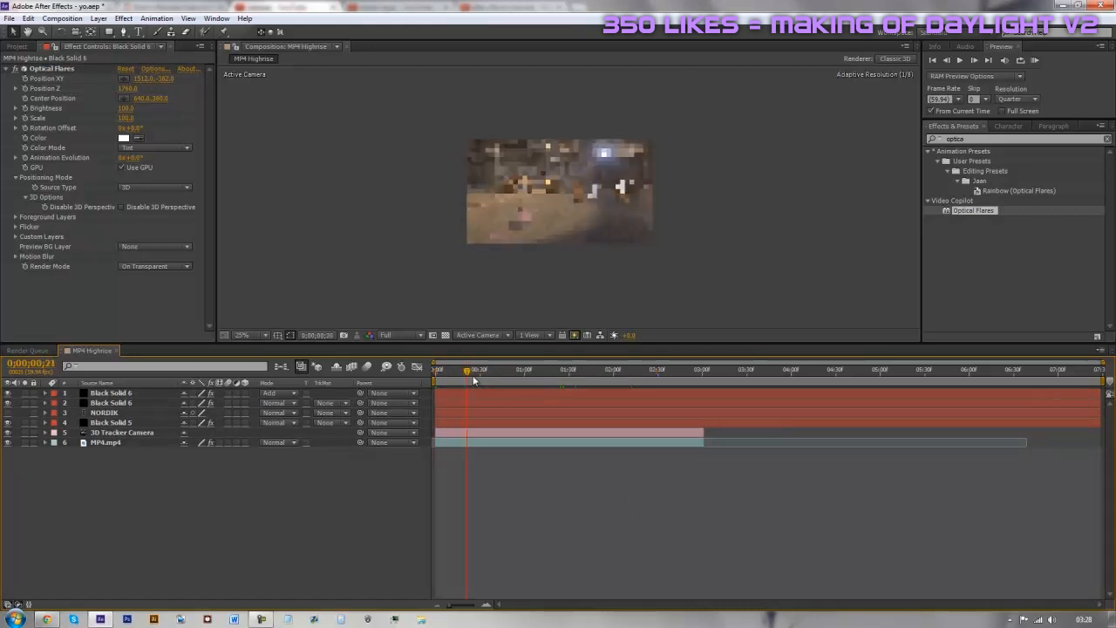
right_click(563, 381)
mouse_move(598, 387)
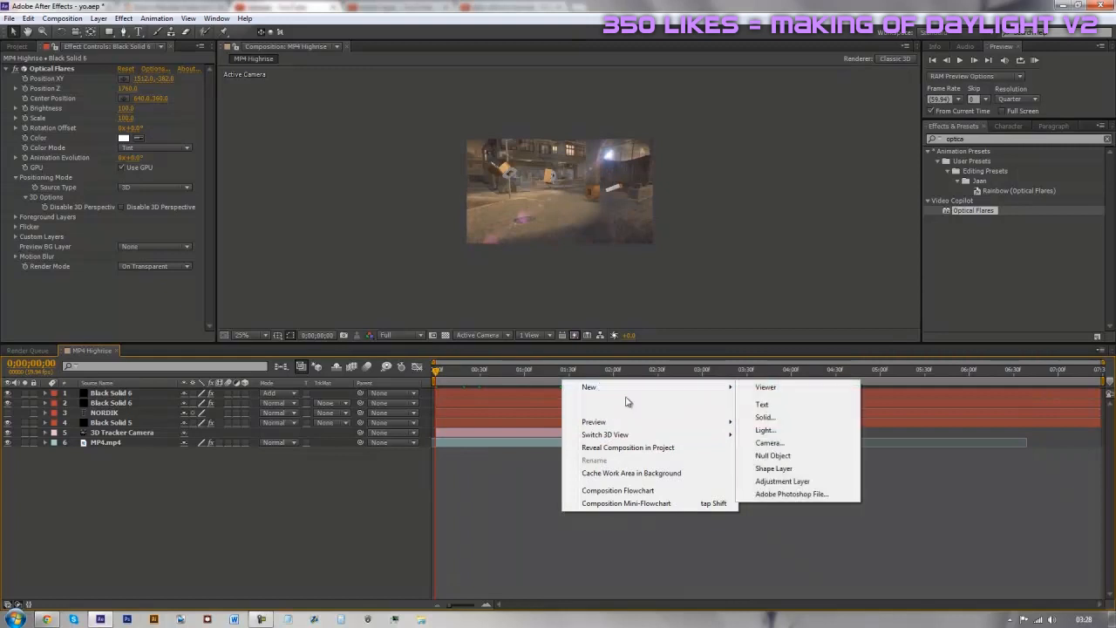
click(781, 483)
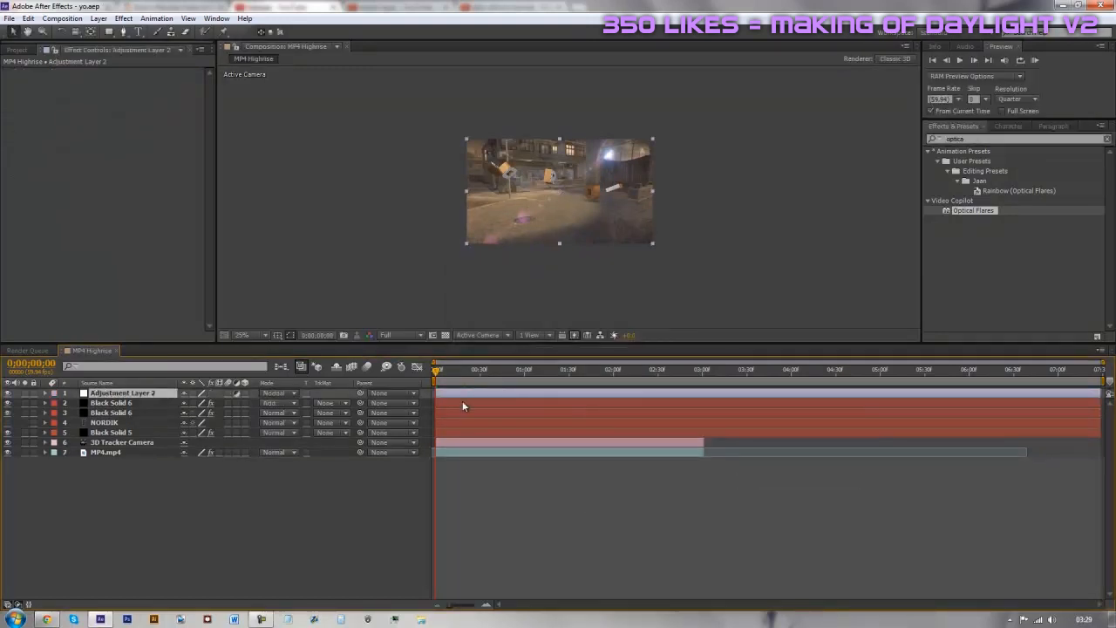
click(259, 620)
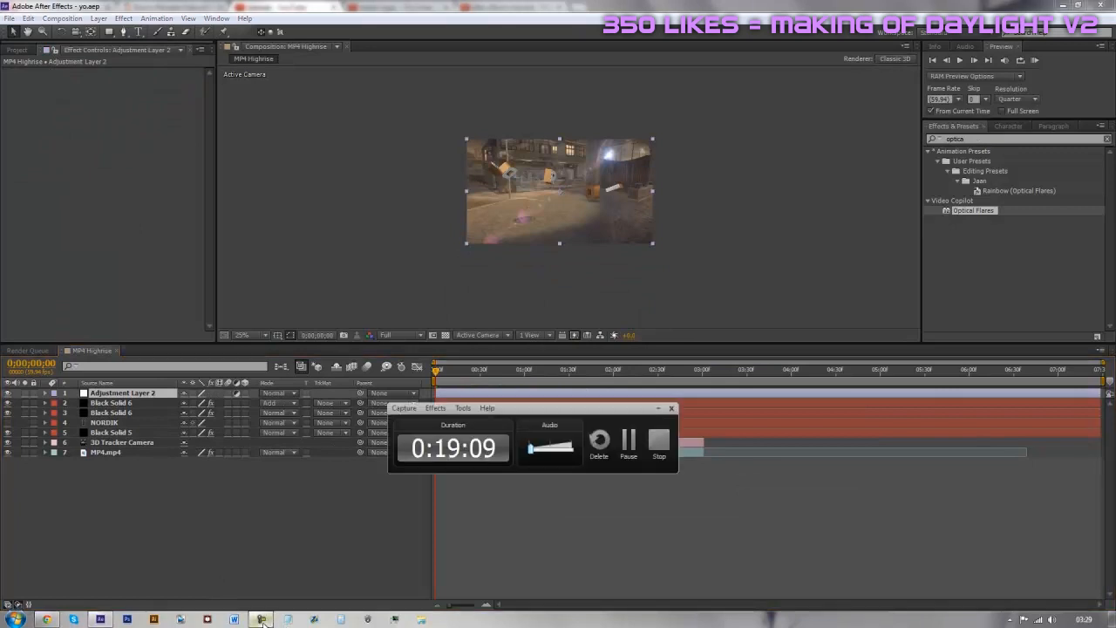
click(260, 620)
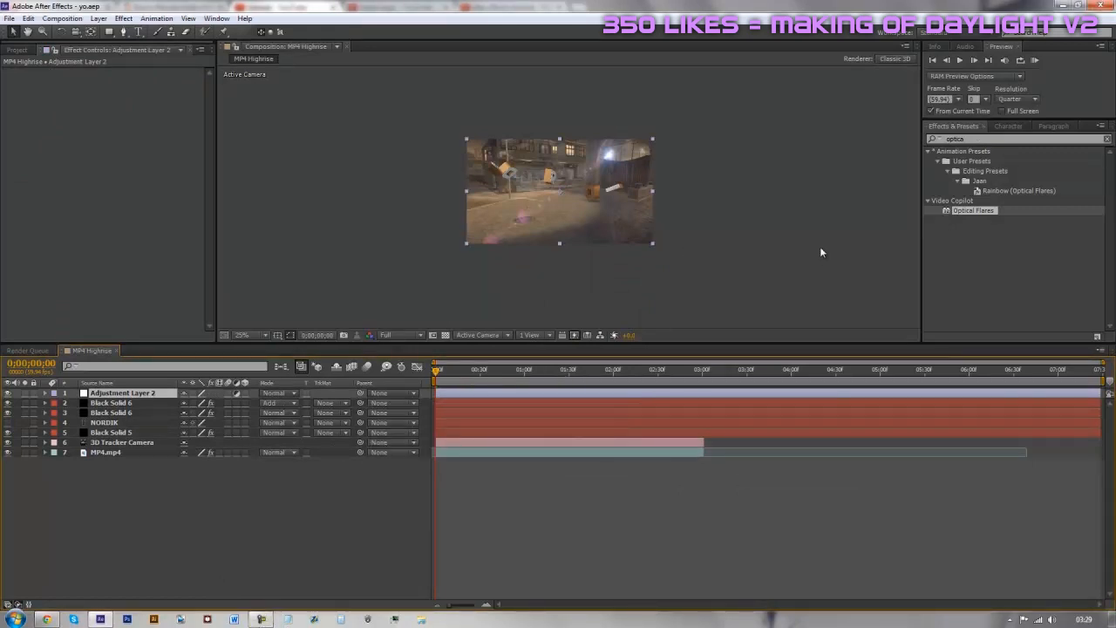
Step: Find the As always user preset, apply it to the new adjustment layer, and collapse its effects
click(1000, 141)
text(s)
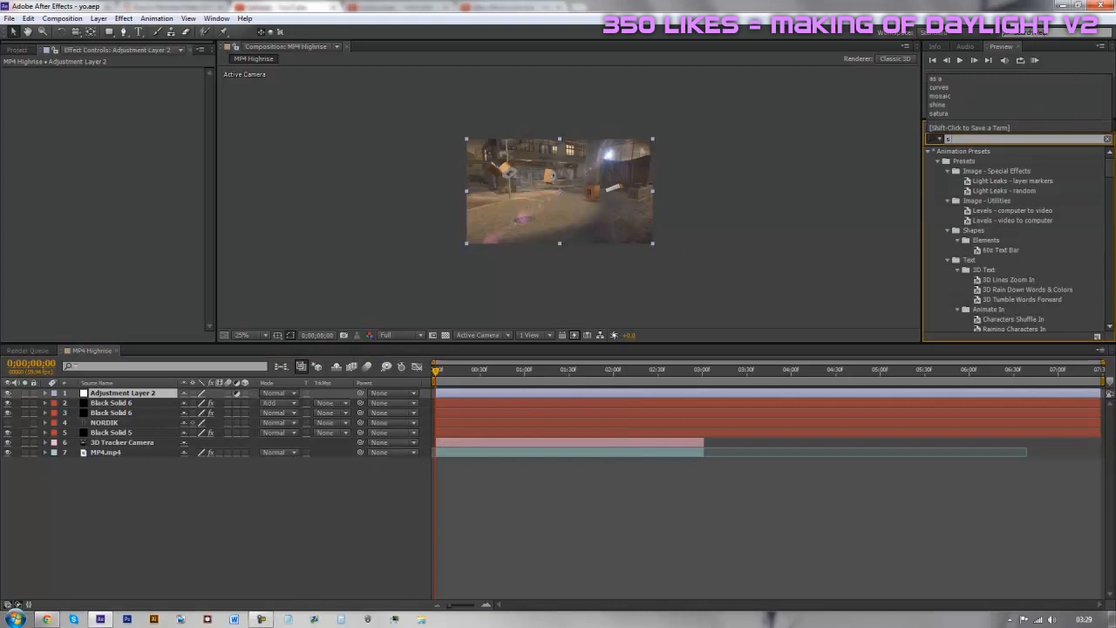
key(BackSpace)
text(as)
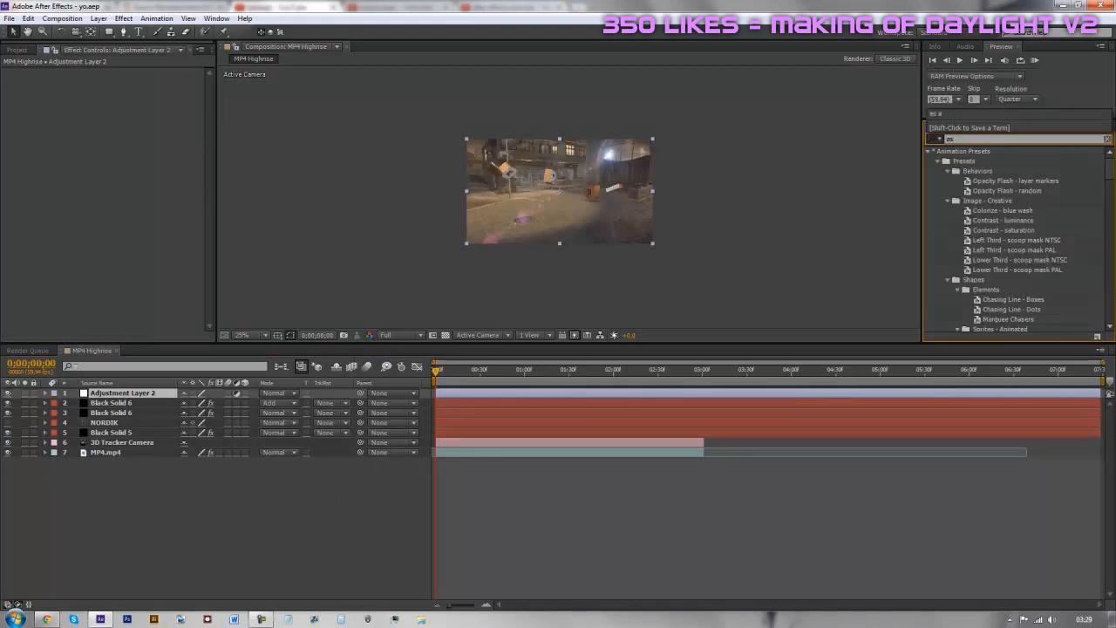
scroll(1027, 324, down, 8)
drag(1112, 212, 1112, 305)
click(996, 139)
text(a)
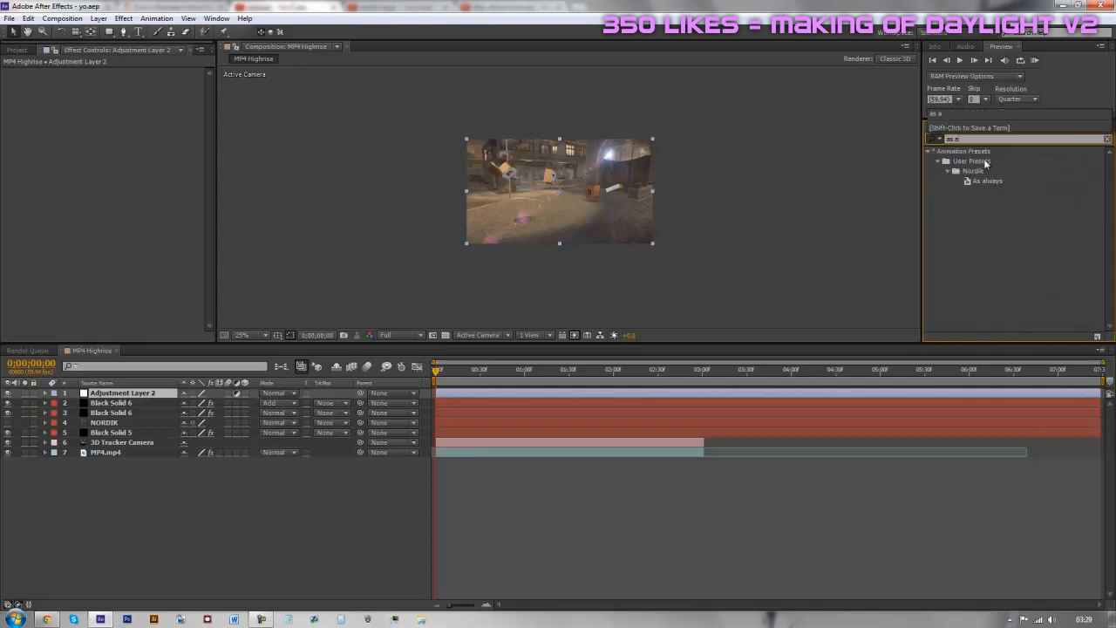
drag(979, 185, 649, 394)
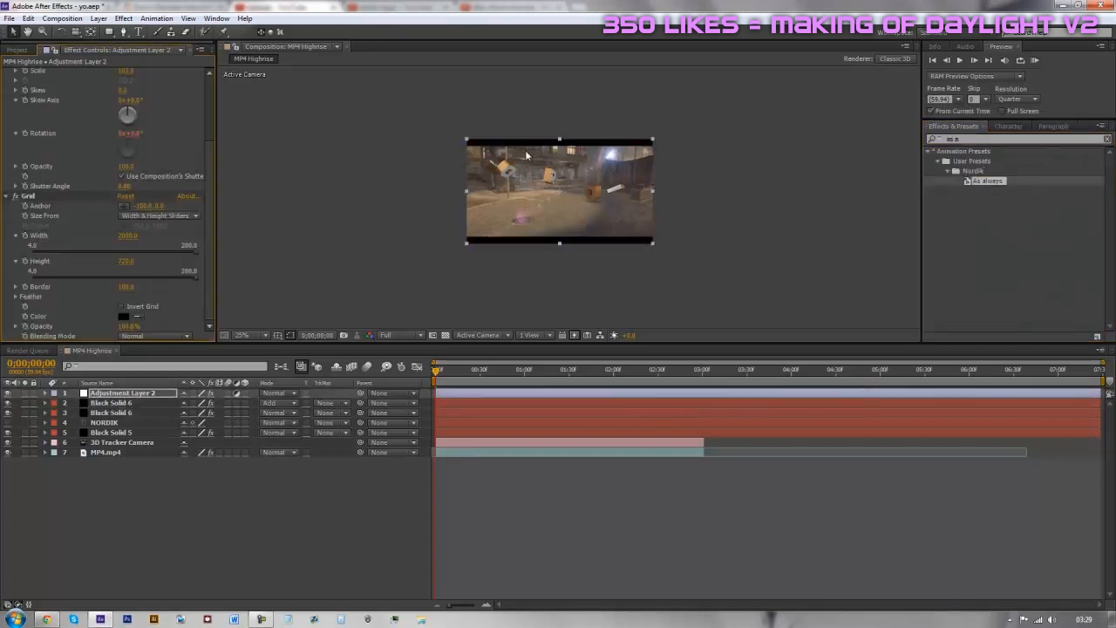
click(93, 230)
click(5, 197)
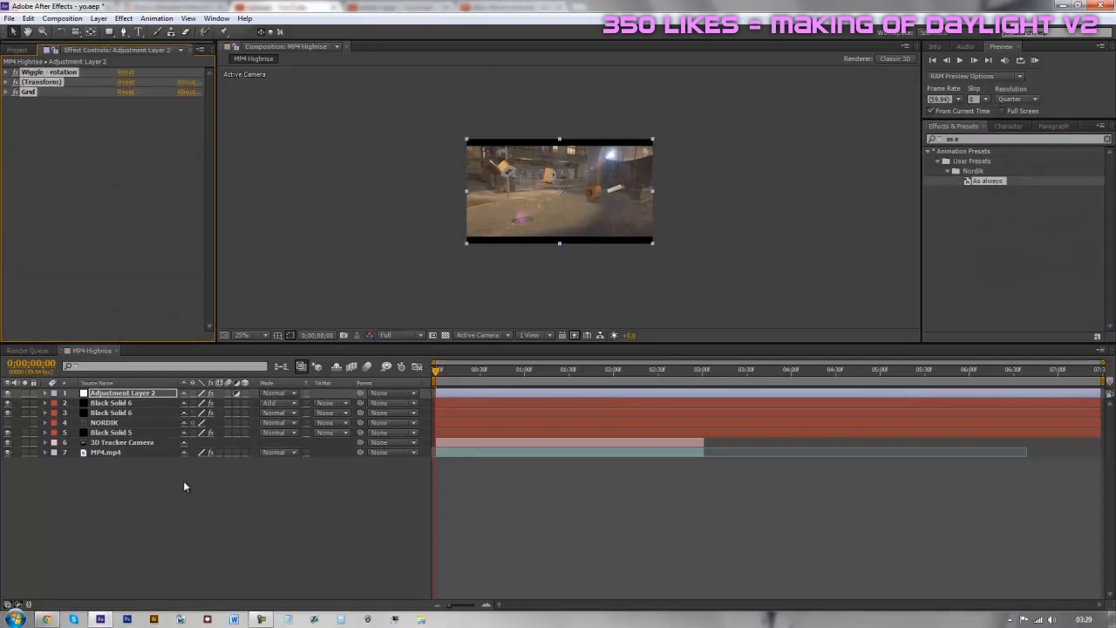
Step: Duplicate the adjustment layer and remove all effects from the lower copy
click(183, 483)
click(109, 403)
click(112, 396)
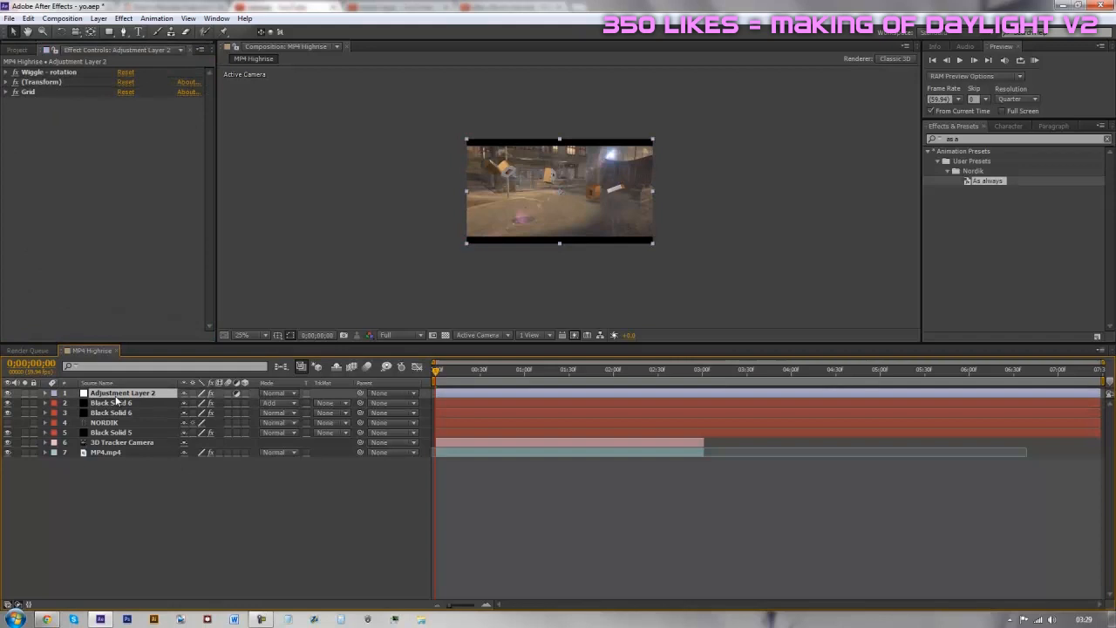
key(ctrl+d)
click(120, 402)
click(99, 289)
key(ctrl+a)
key(Delete)
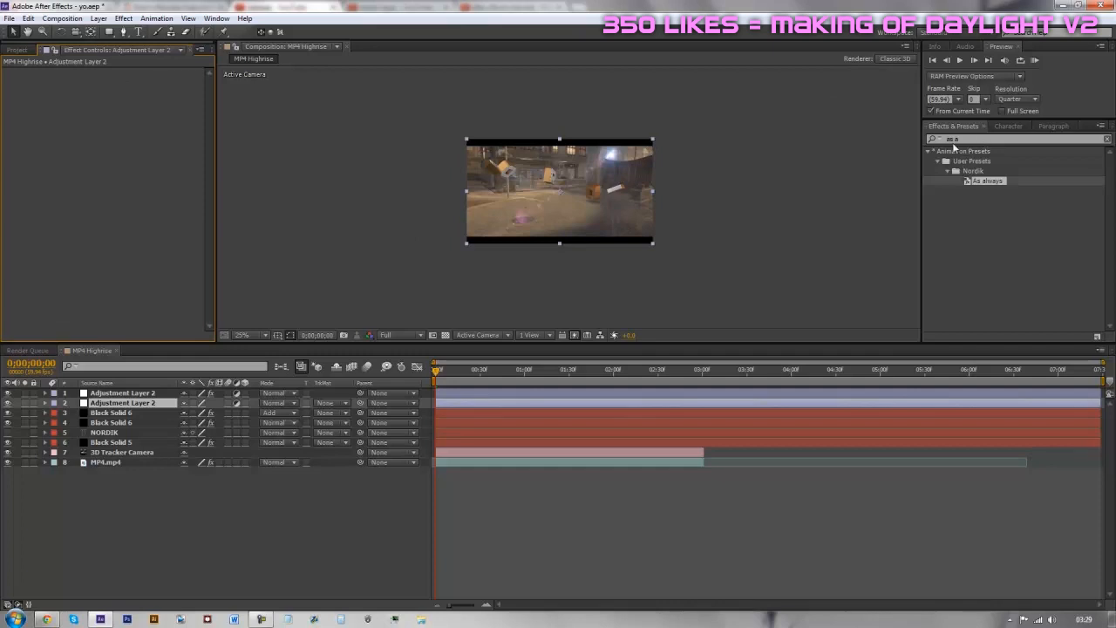
Step: Apply the Jesse - Clean preset from the SoaR folder of the Color Correction user presets to the lower adjustment layer
click(1108, 139)
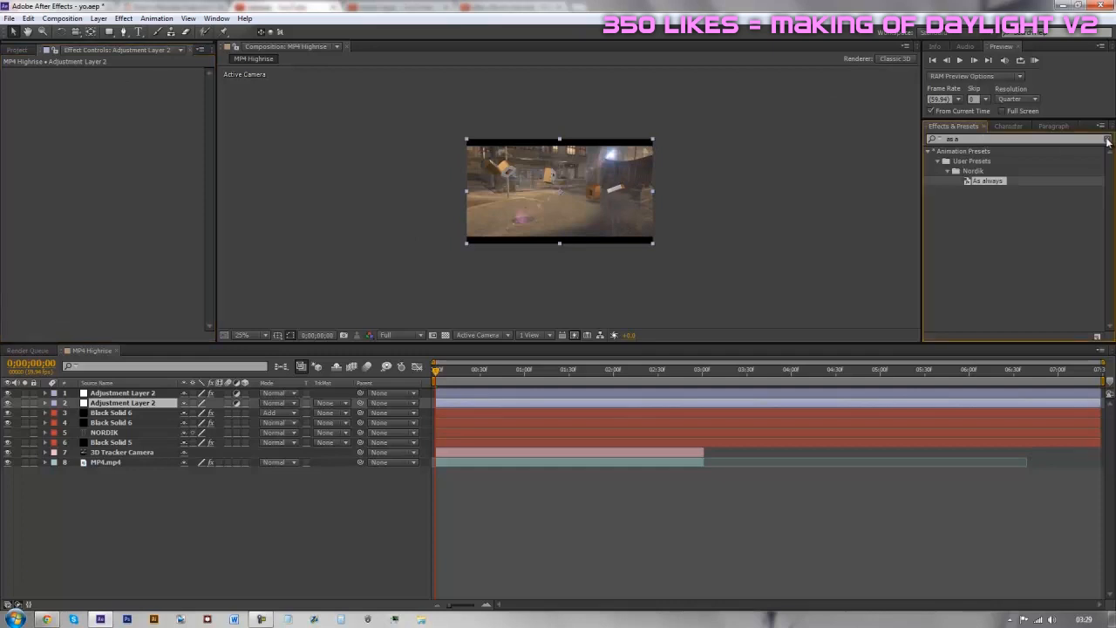
click(928, 152)
click(939, 171)
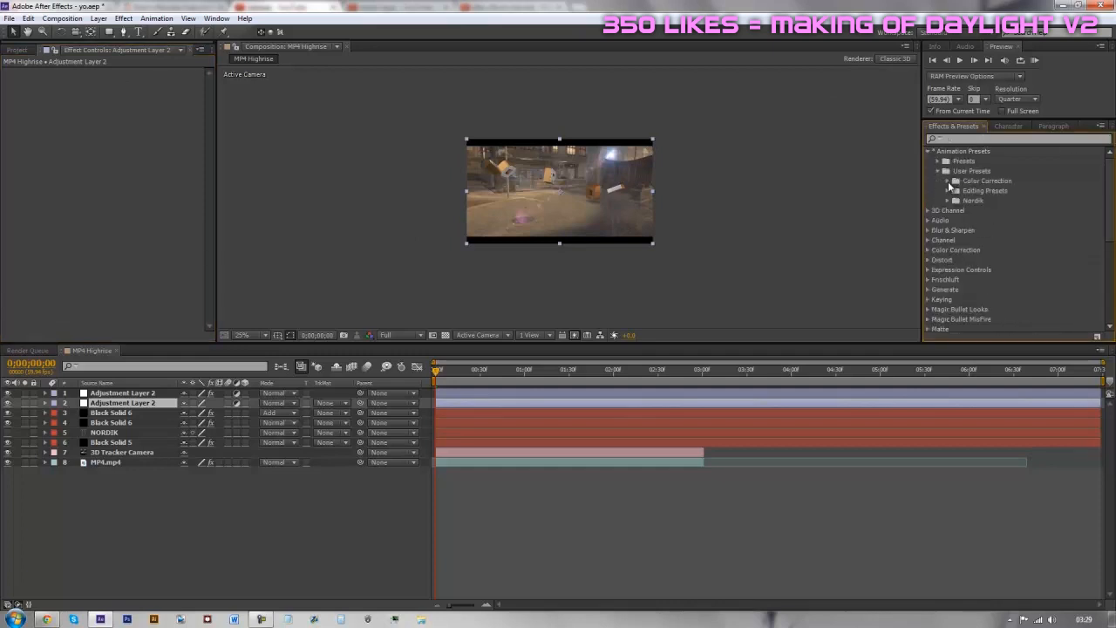
click(948, 181)
scroll(963, 240, down, 4)
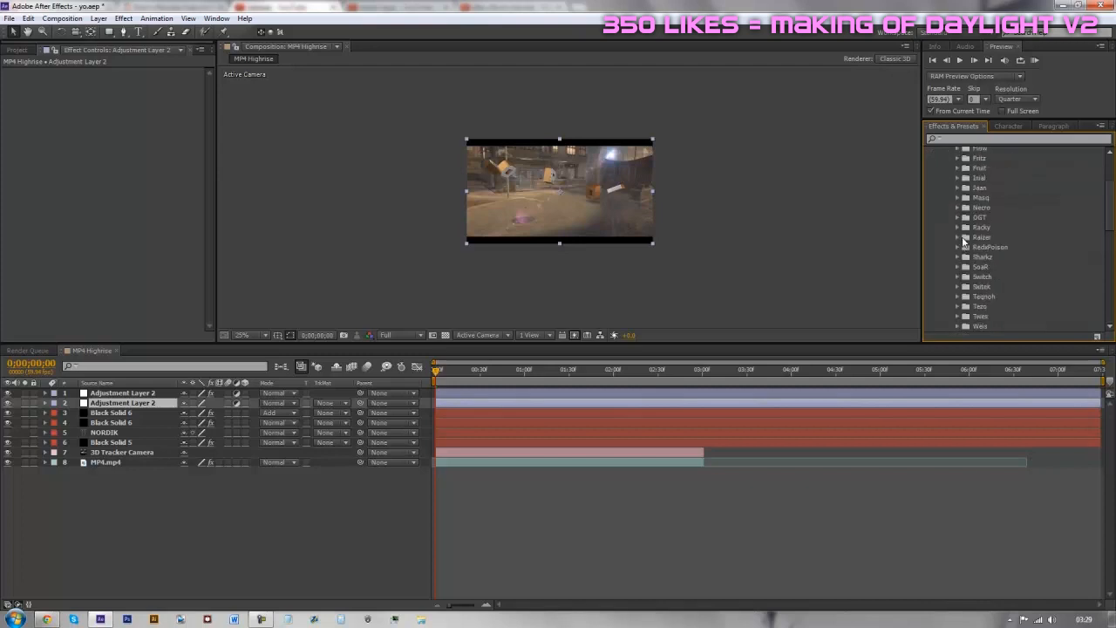
scroll(963, 242, down, 1)
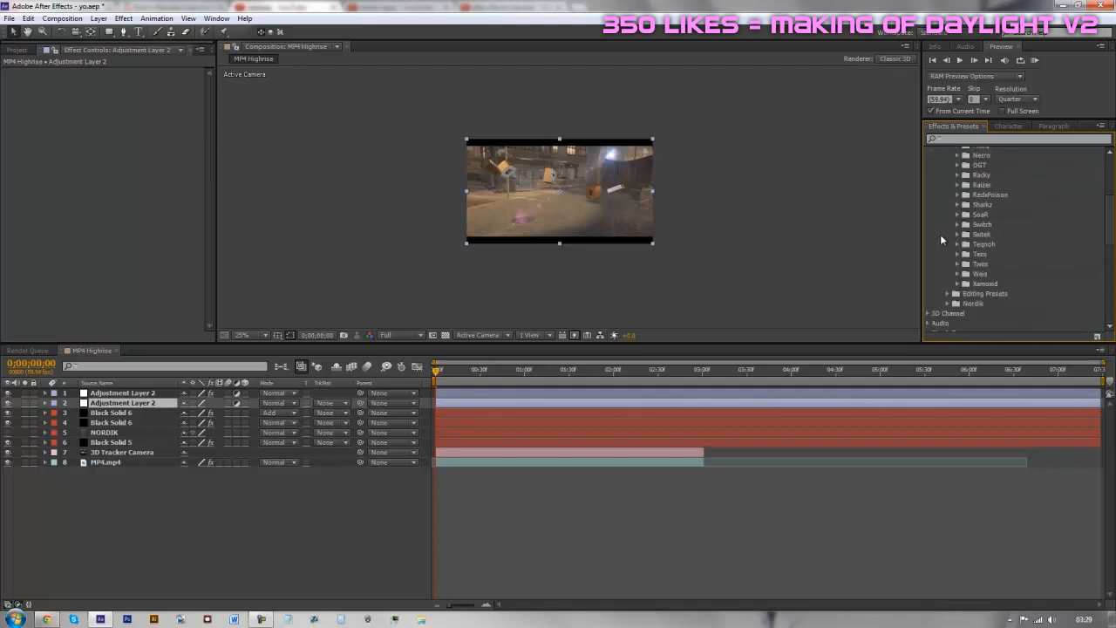
click(959, 215)
scroll(1016, 298, down, 3)
drag(1003, 241, 158, 247)
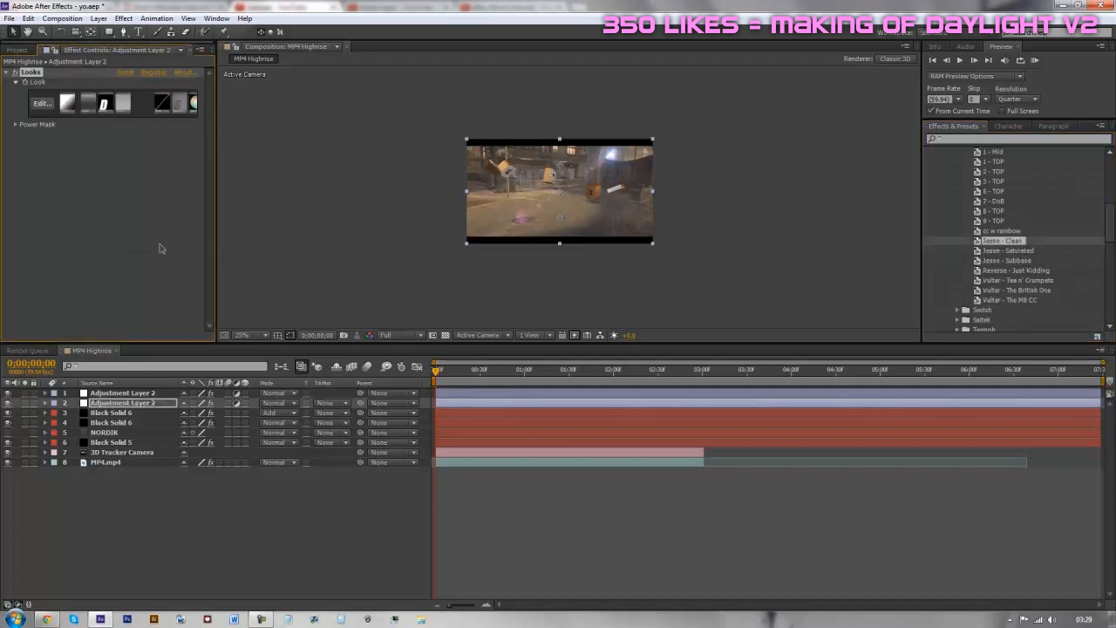
Step: Check the color-corrected shot at several frames, return to the start, and view the composition at 50%
click(500, 368)
drag(527, 377, 596, 385)
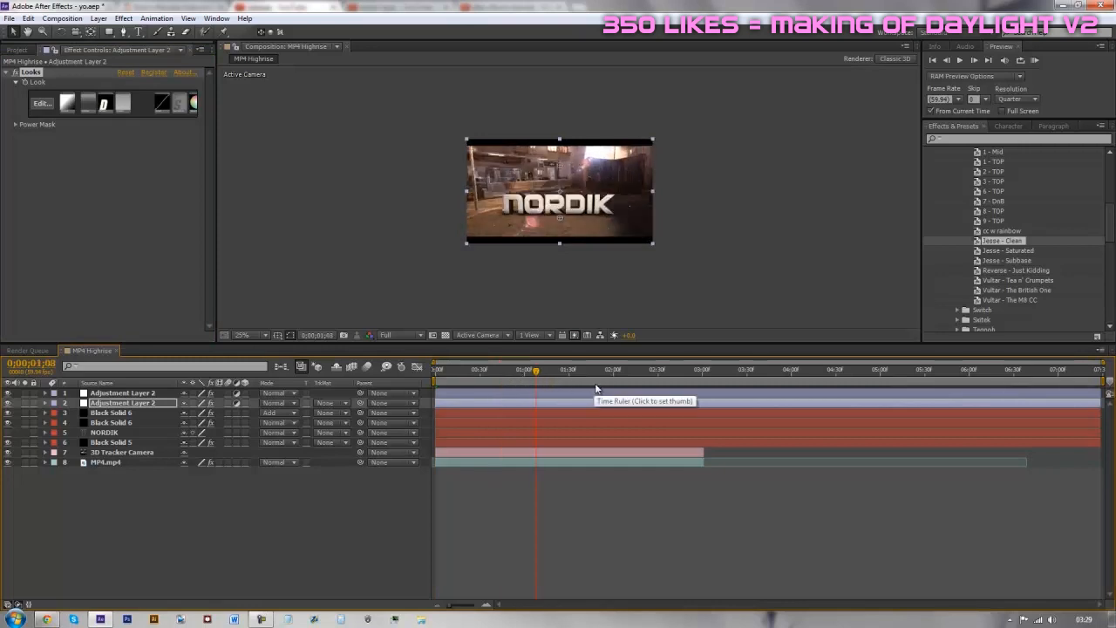
click(646, 391)
click(650, 369)
drag(575, 375, 395, 389)
key(period)
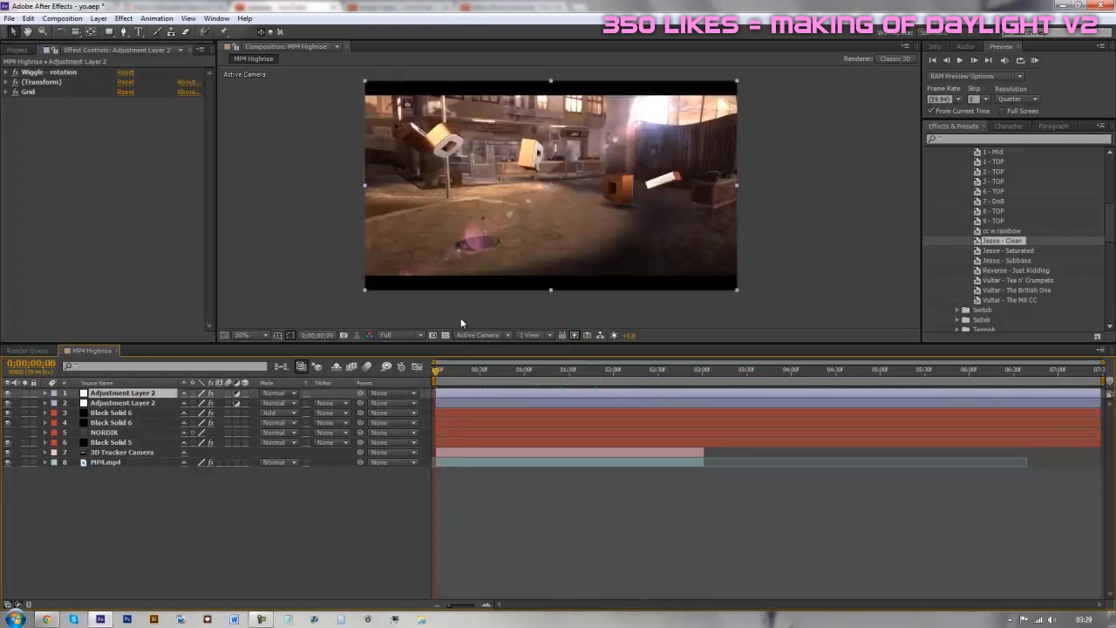
Step: Set the composition's viewing resolution to Quarter and run a RAM preview from the first frame
click(408, 336)
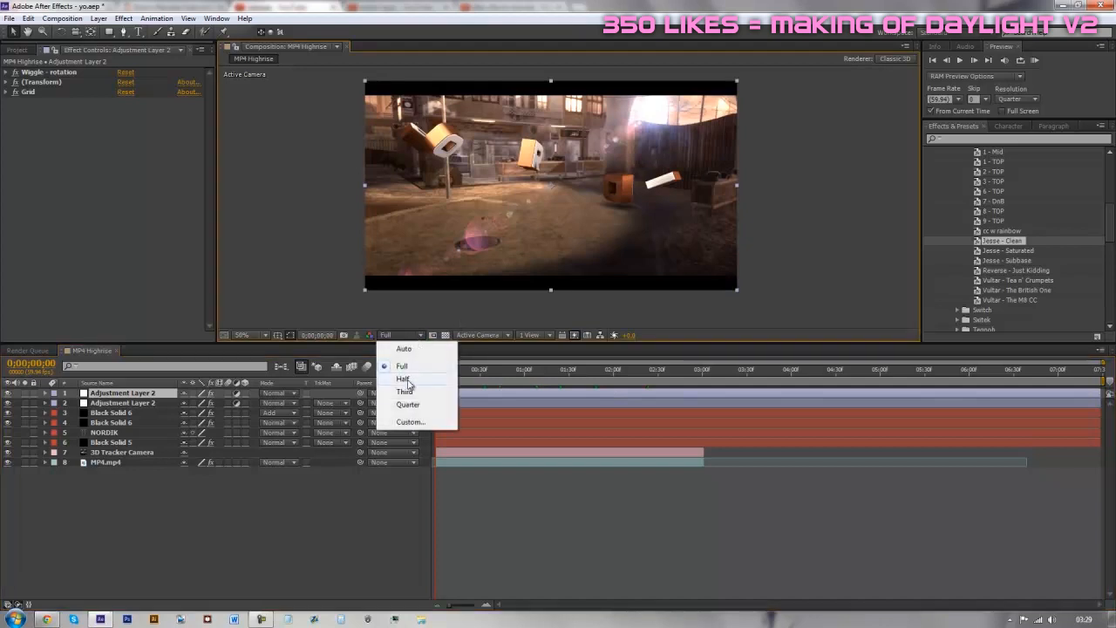
click(407, 404)
drag(457, 386, 416, 384)
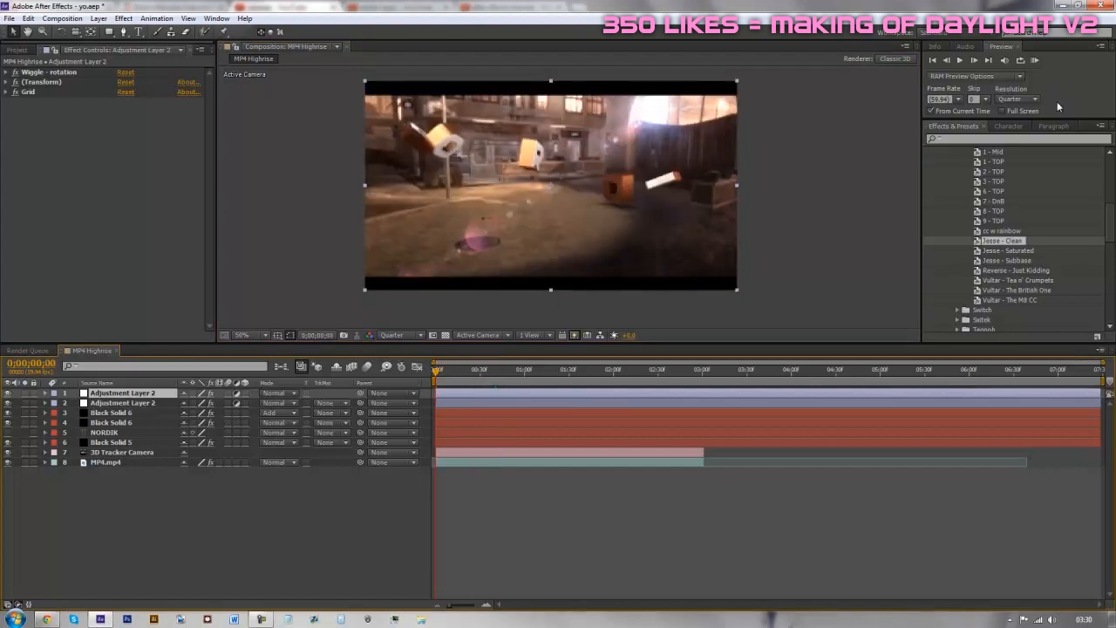
click(1035, 61)
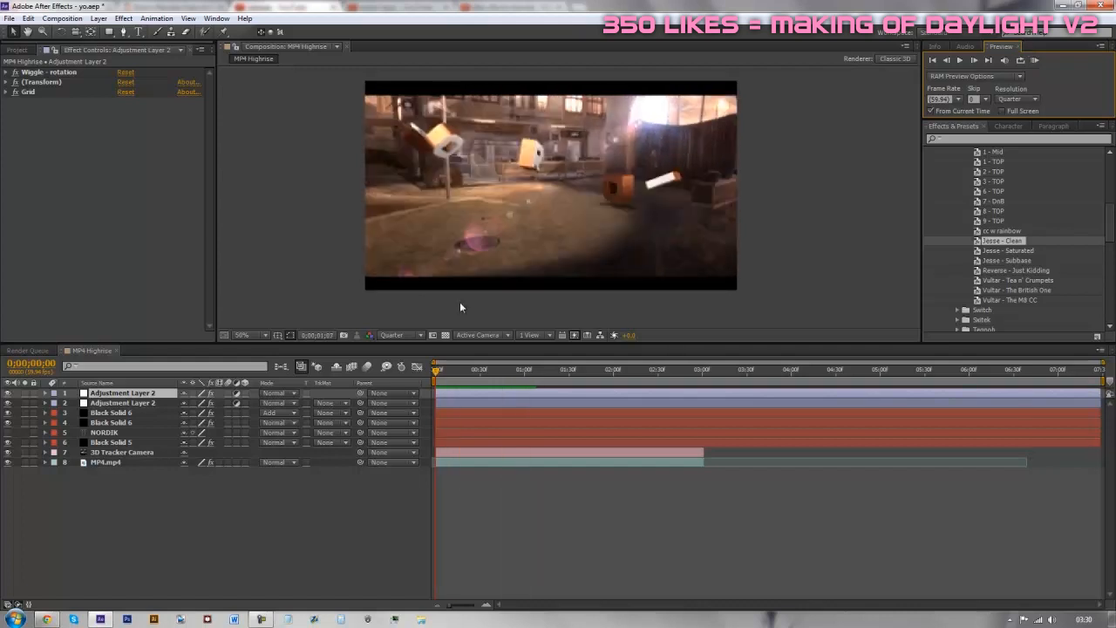
click(468, 375)
drag(468, 381, 428, 401)
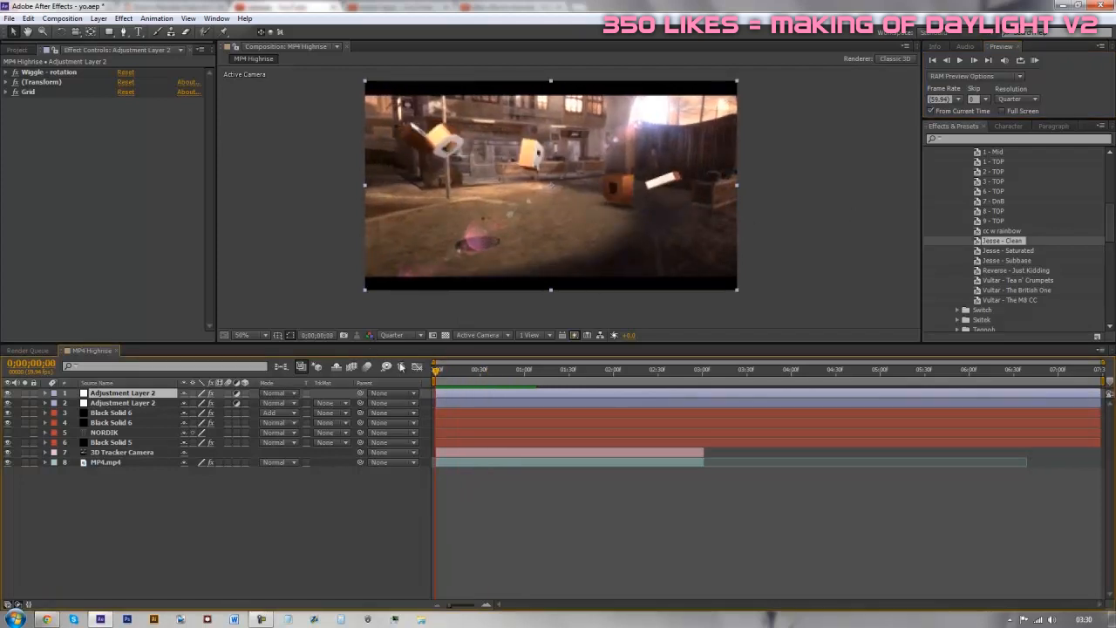
Step: At frame 0;00;00;16, enable motion blur for the composition and for the Element layer Black Solid 5
drag(453, 373, 459, 397)
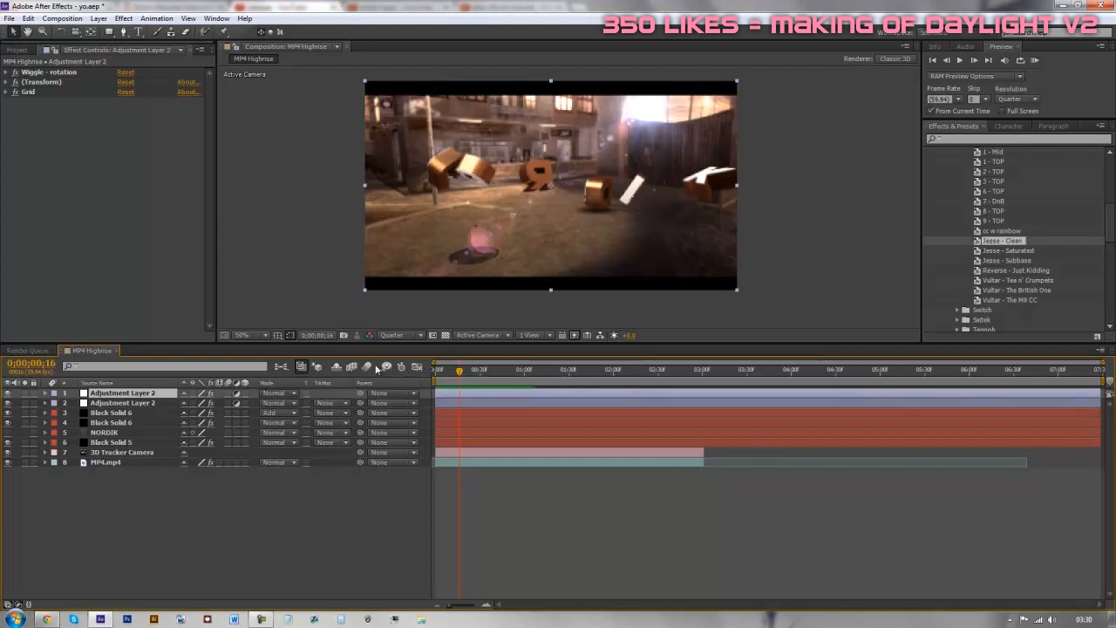
click(367, 367)
click(102, 413)
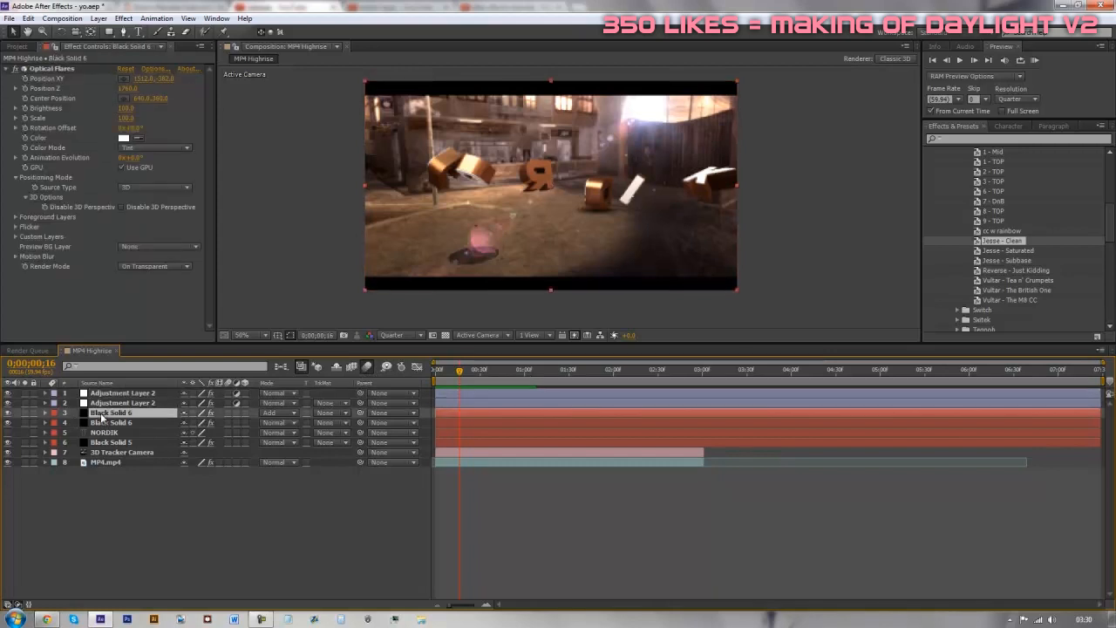
click(102, 422)
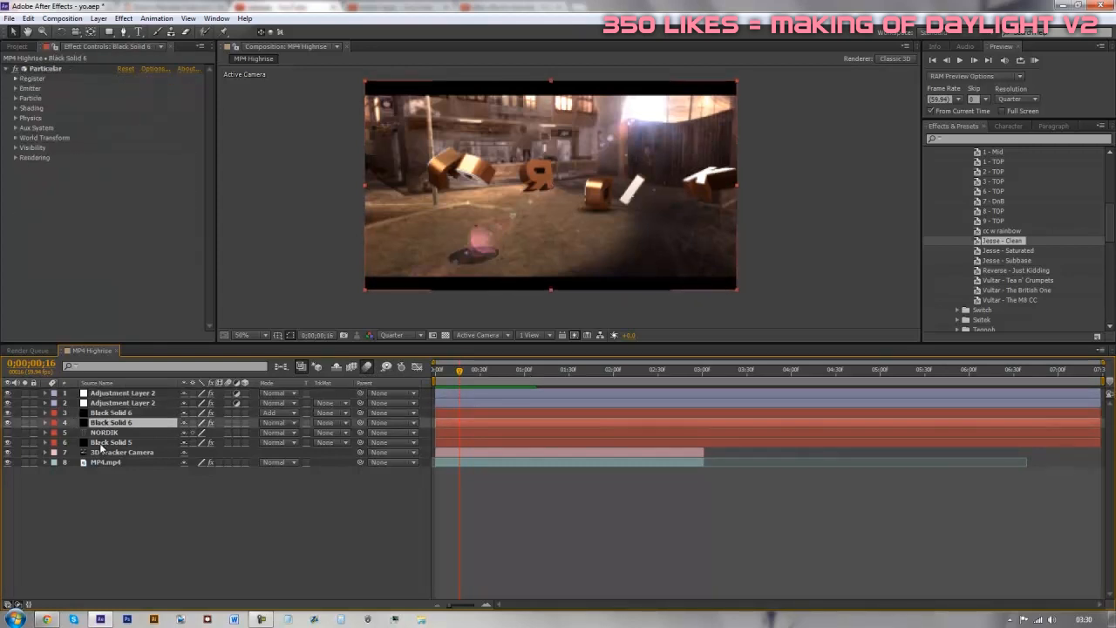
click(103, 442)
click(227, 443)
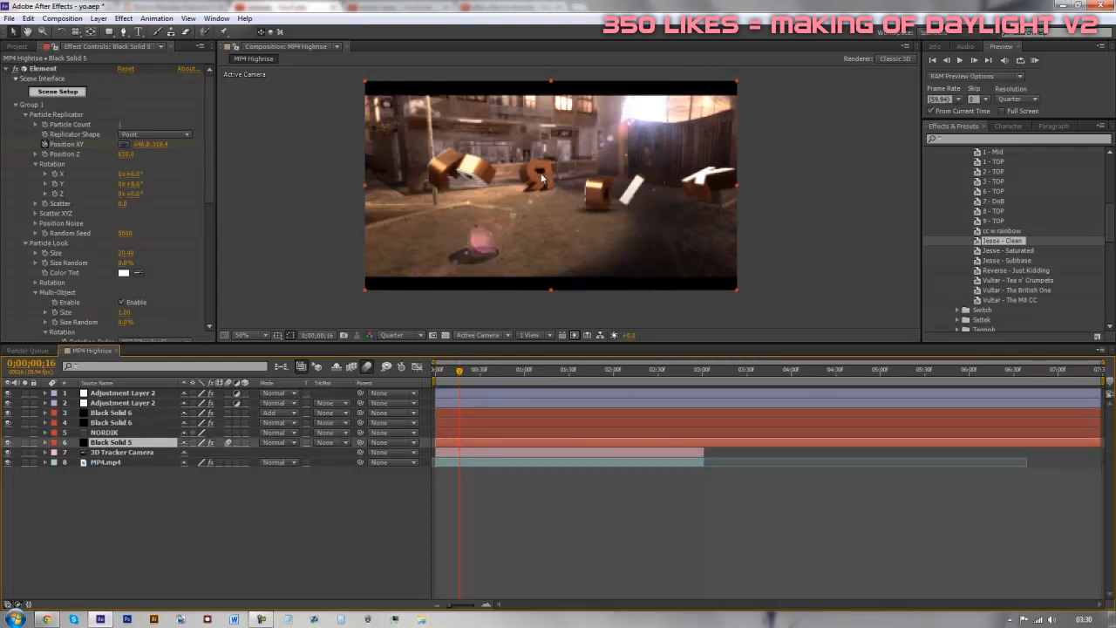
Step: Set the viewing resolution to Full, examine the flying letters up close, and hide both adjustment layers
scroll(539, 180, up, 5)
click(407, 335)
click(414, 365)
scroll(499, 212, up, 2)
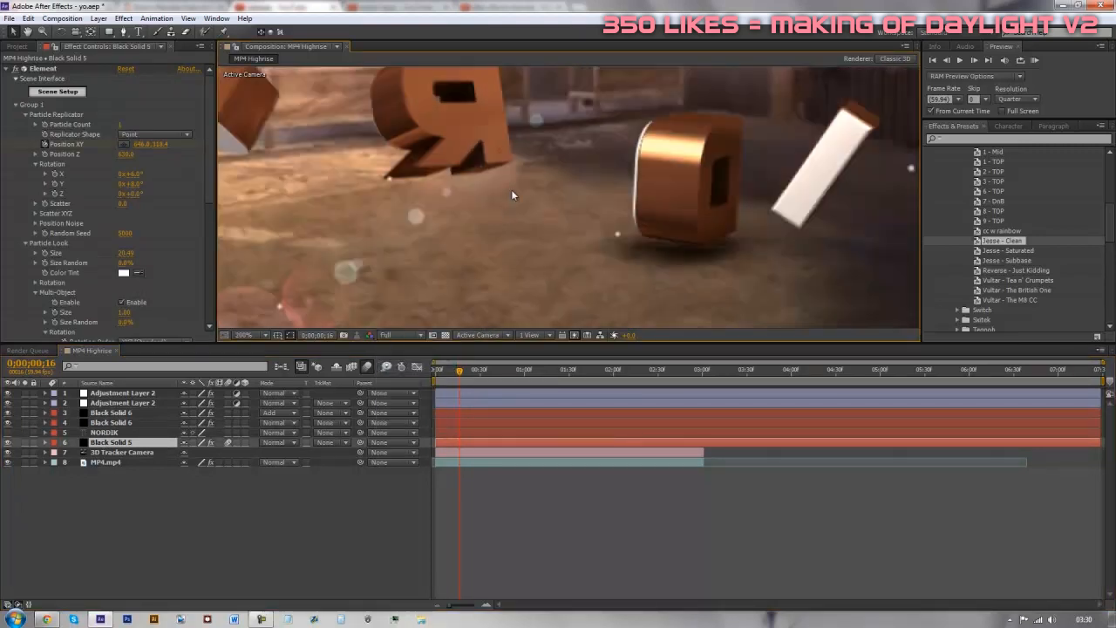
drag(513, 189, 554, 286)
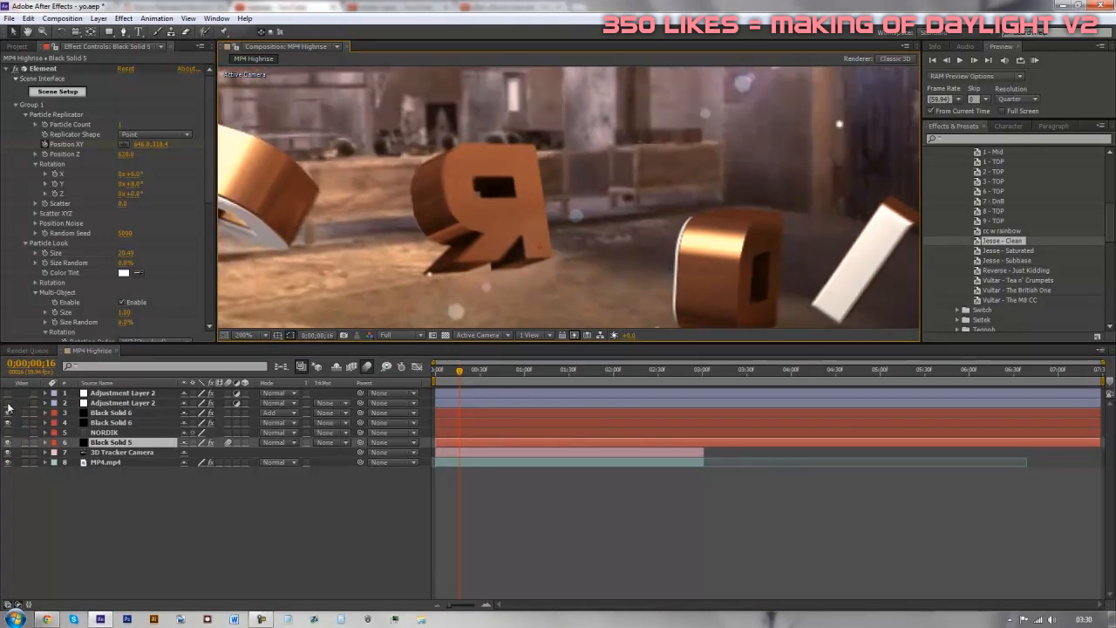
click(7, 403)
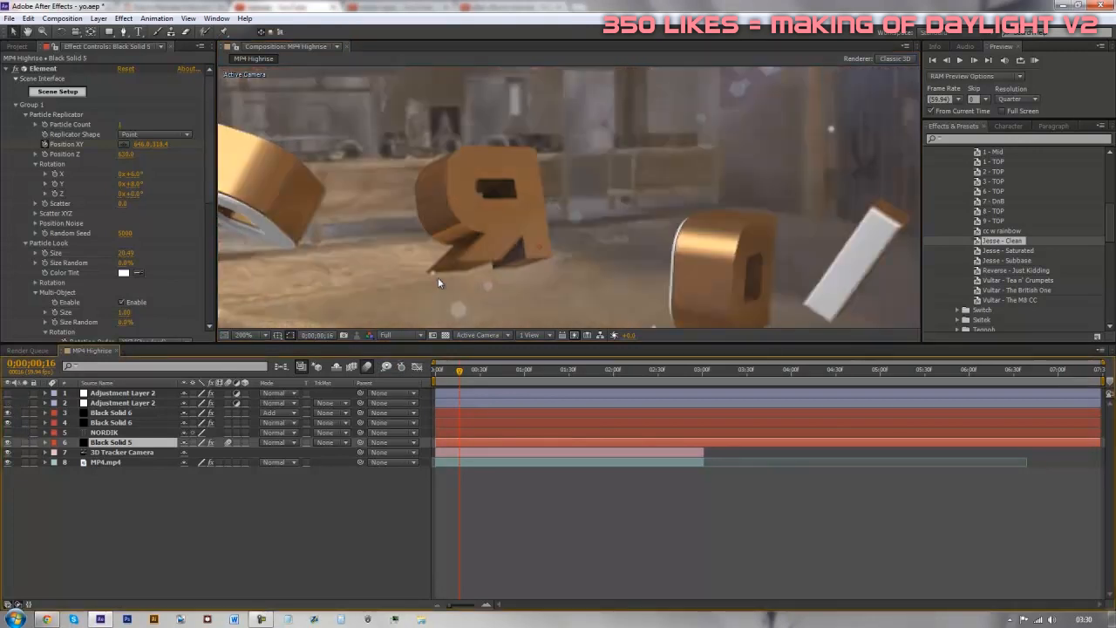
Step: Toggle the composition's motion blur to compare the flying letters, and show both adjustment layers again
click(367, 368)
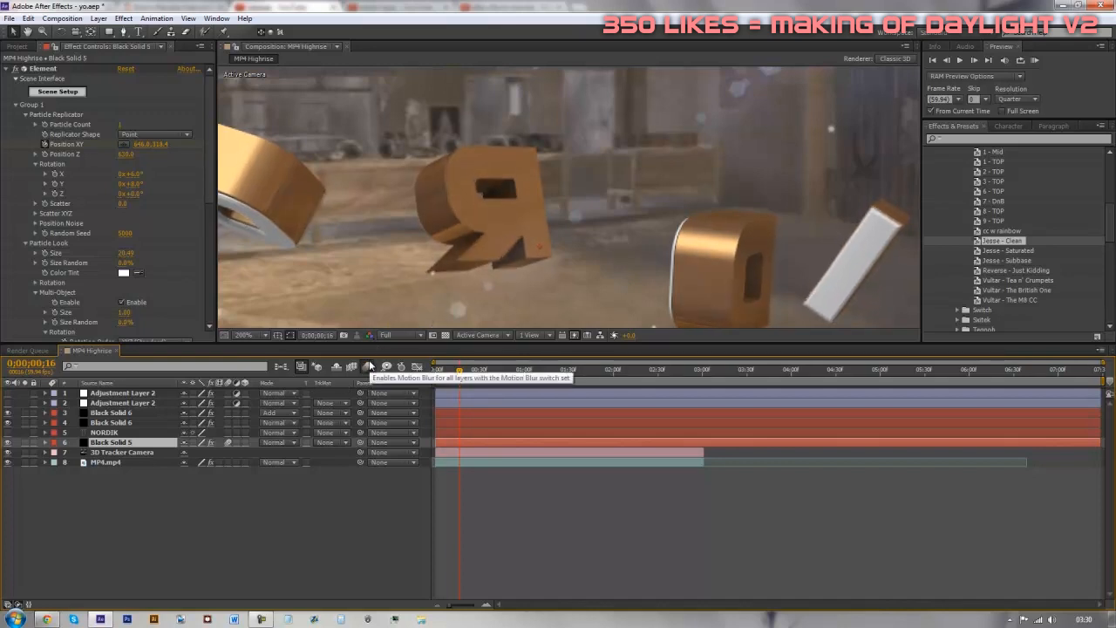
click(369, 366)
drag(8, 403, 8, 394)
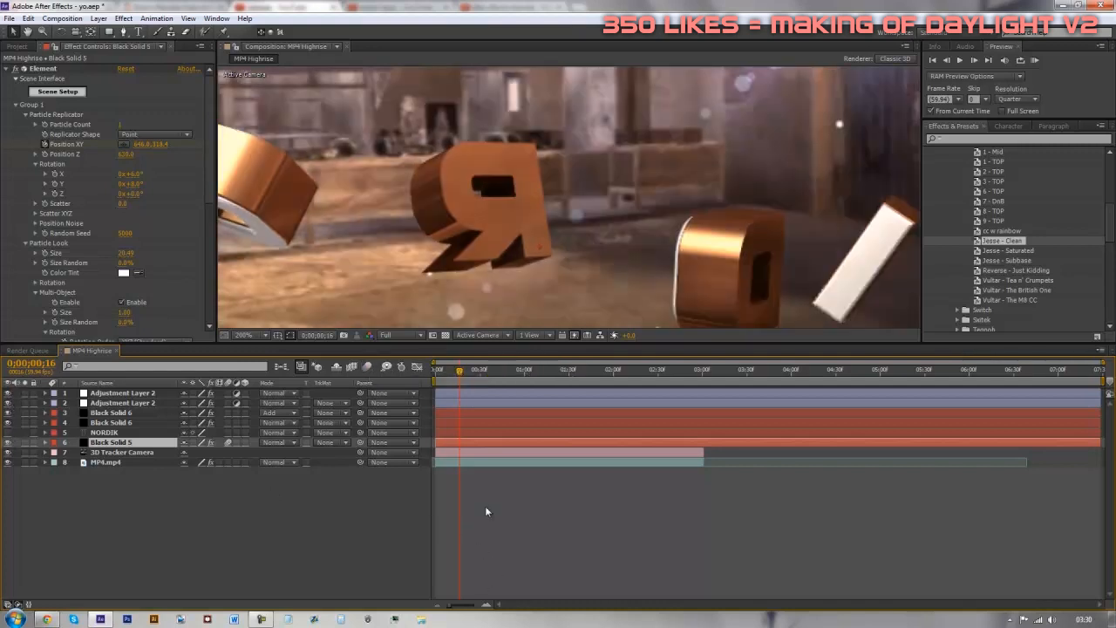
Step: View the whole composition at 25% and run a RAM preview from the first frame
scroll(525, 216, down, 6)
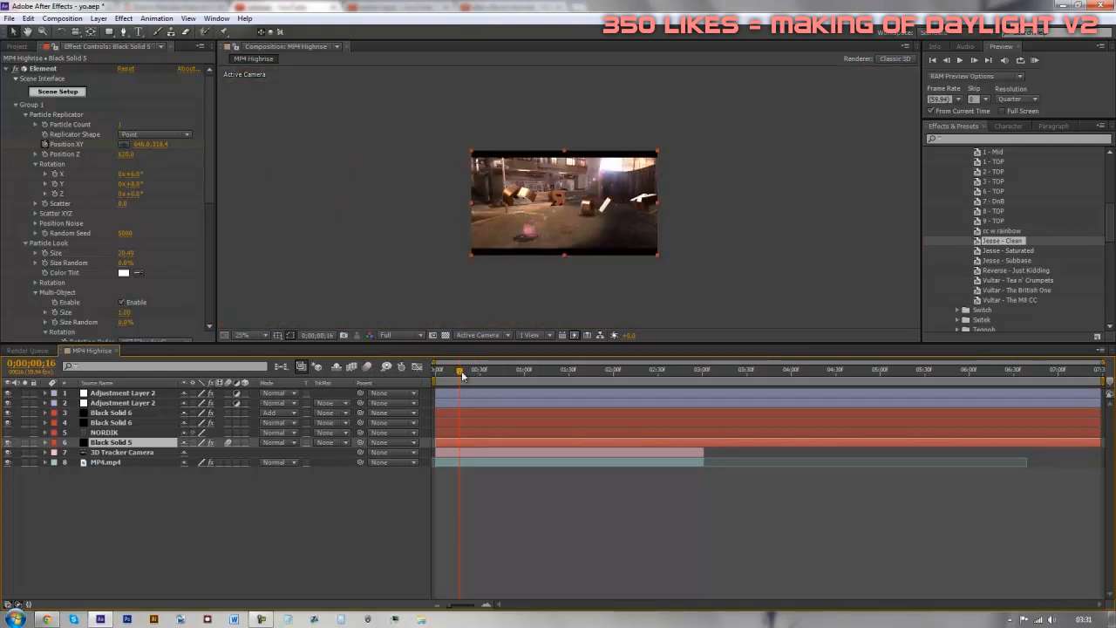
drag(461, 371, 368, 376)
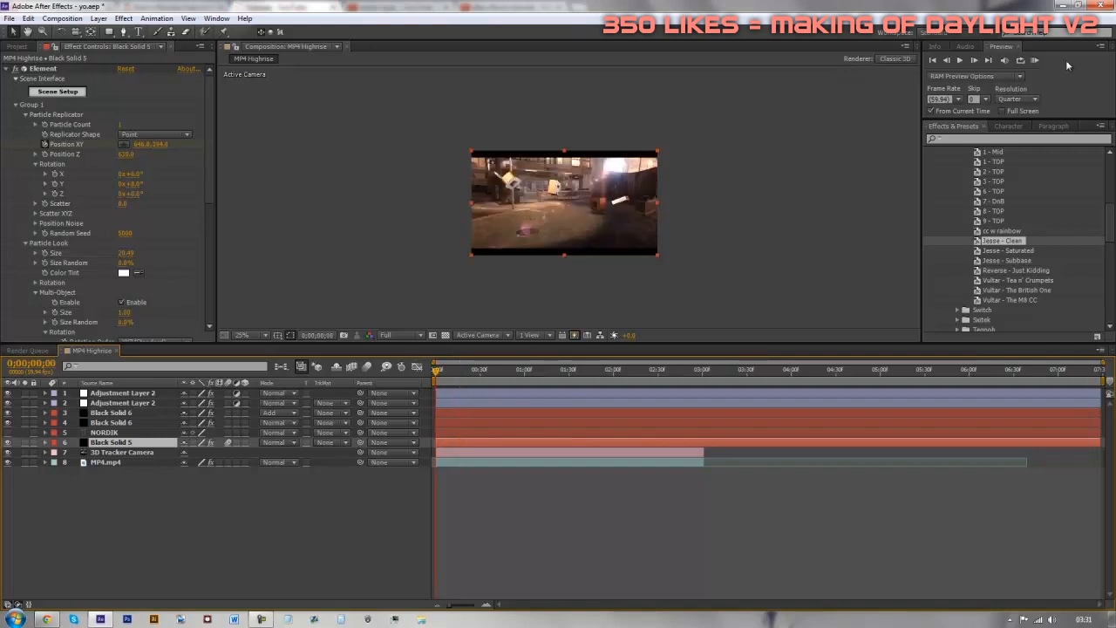
click(1033, 61)
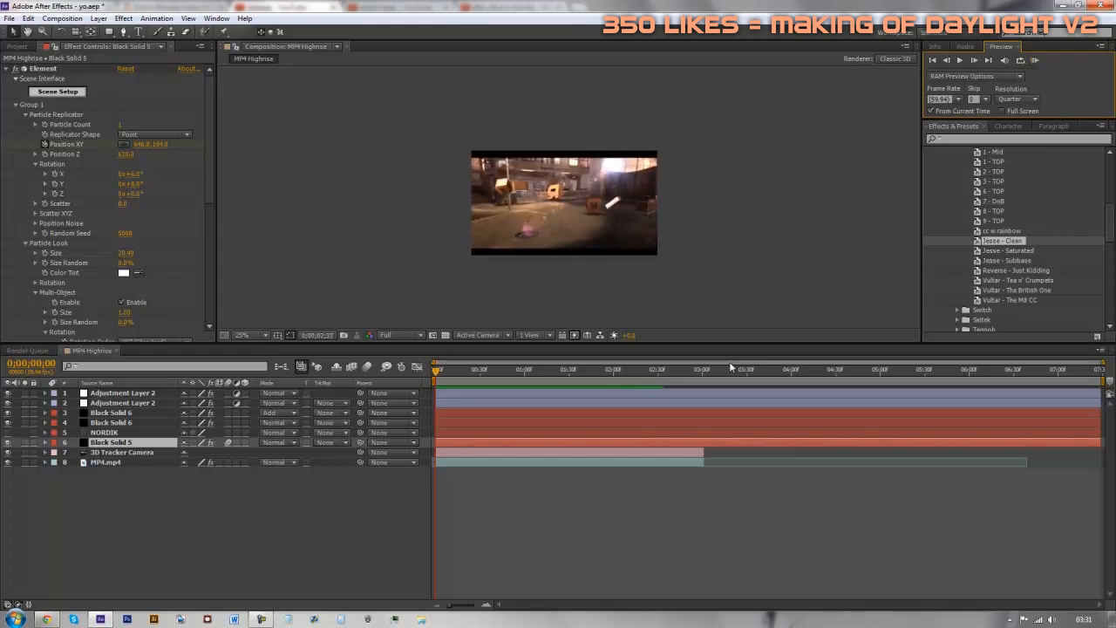
Step: Examine the finished NORDIK animation by playback and at several frames up to 0;00;02;20, ending at 0;00;00;32
click(641, 373)
drag(607, 384, 591, 377)
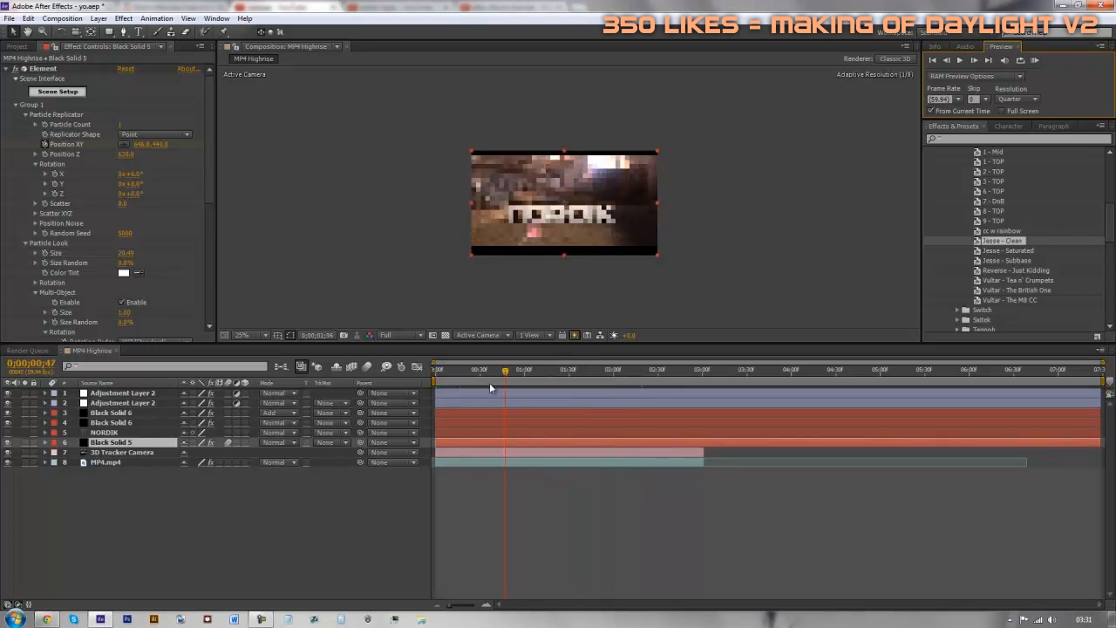
drag(476, 389, 498, 377)
key(space)
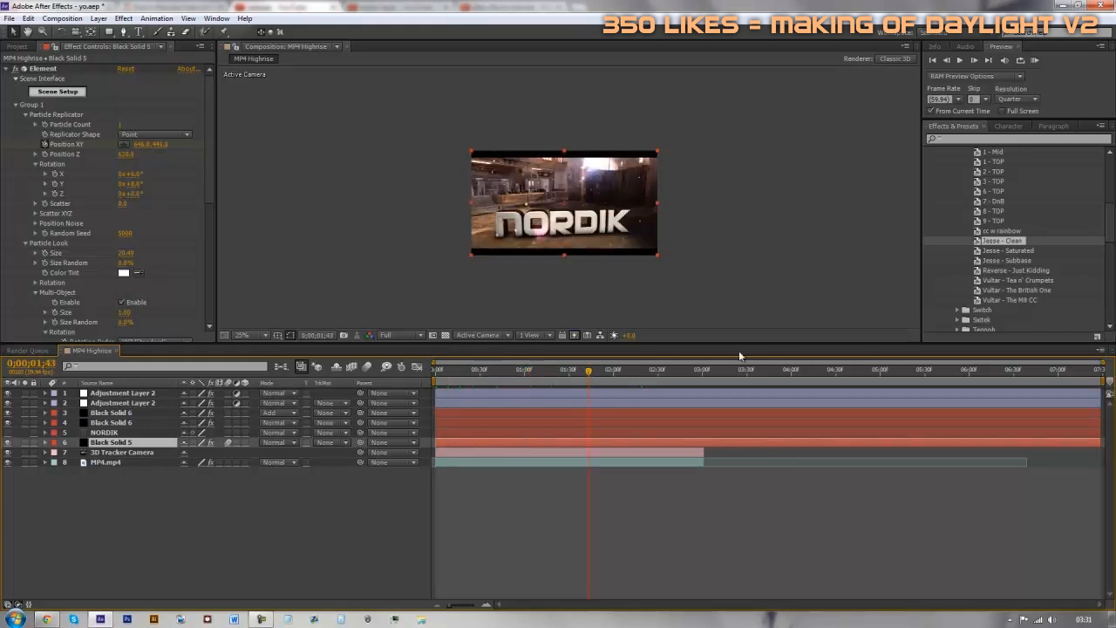
click(646, 376)
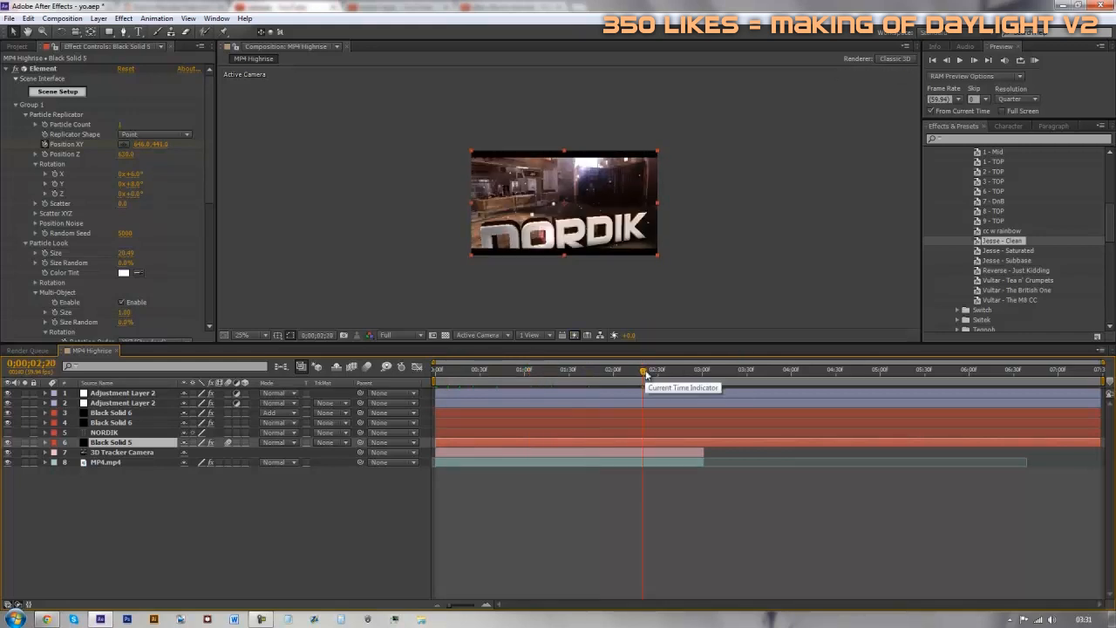
drag(647, 376, 623, 375)
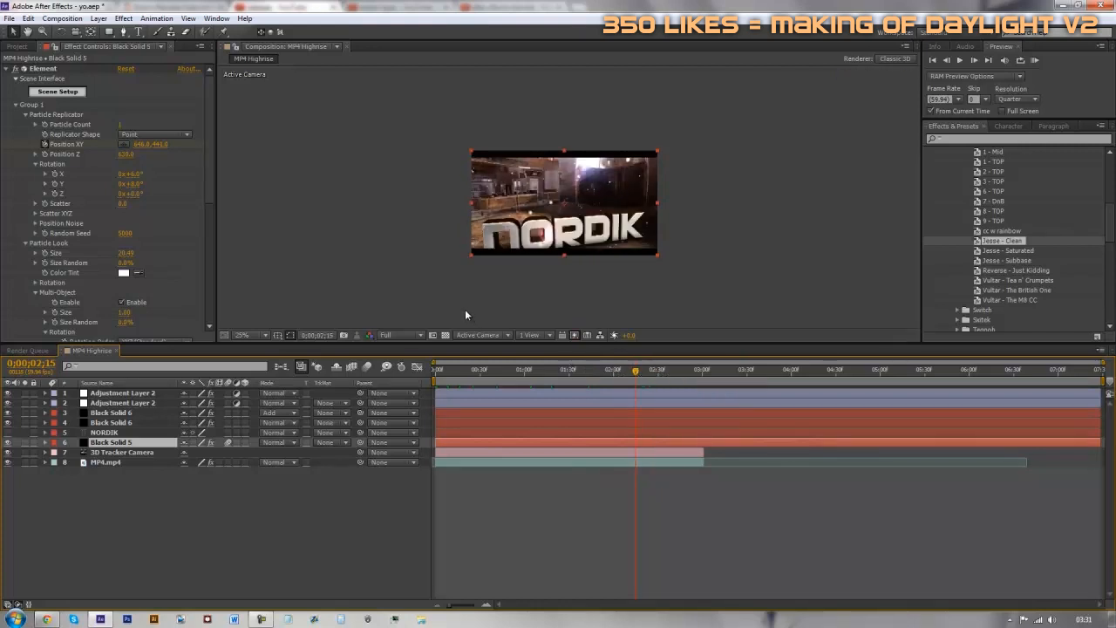
click(517, 370)
click(527, 373)
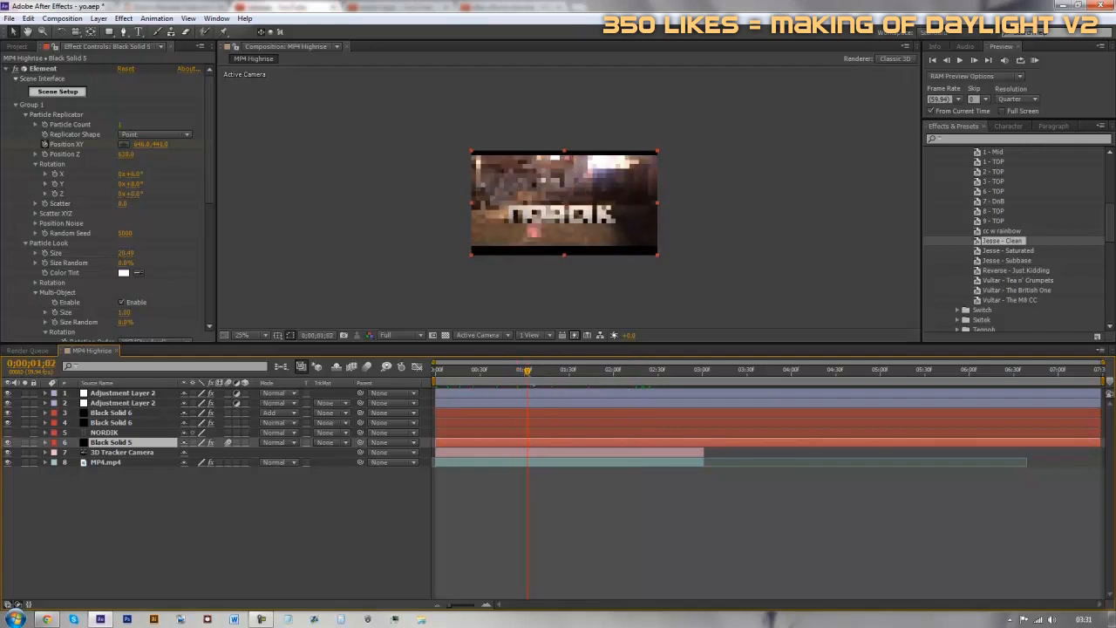
click(544, 371)
drag(549, 379, 484, 375)
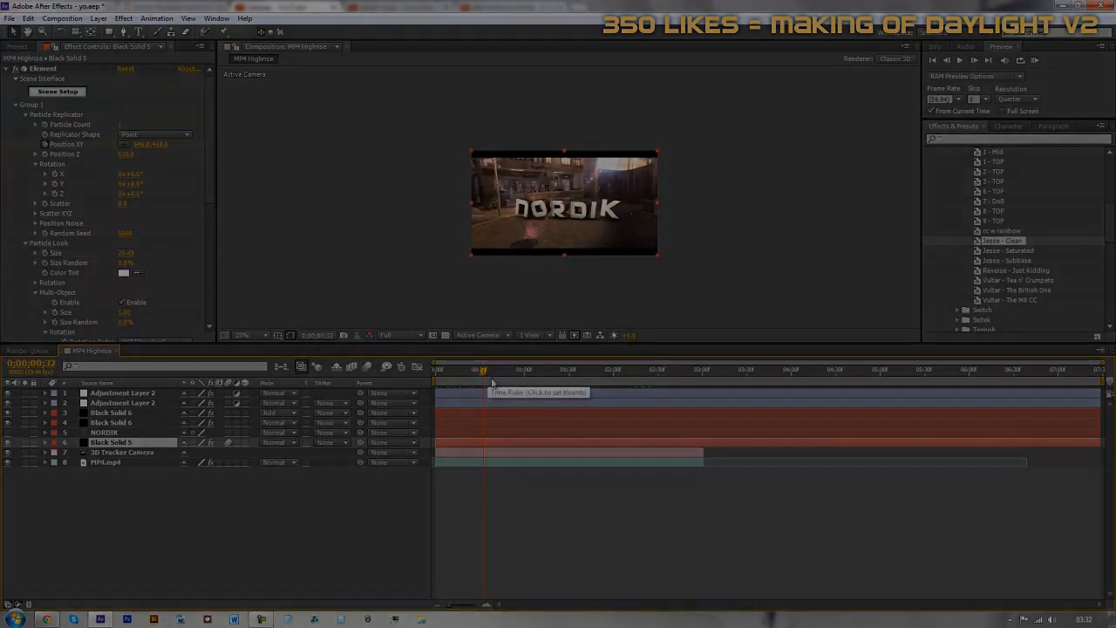